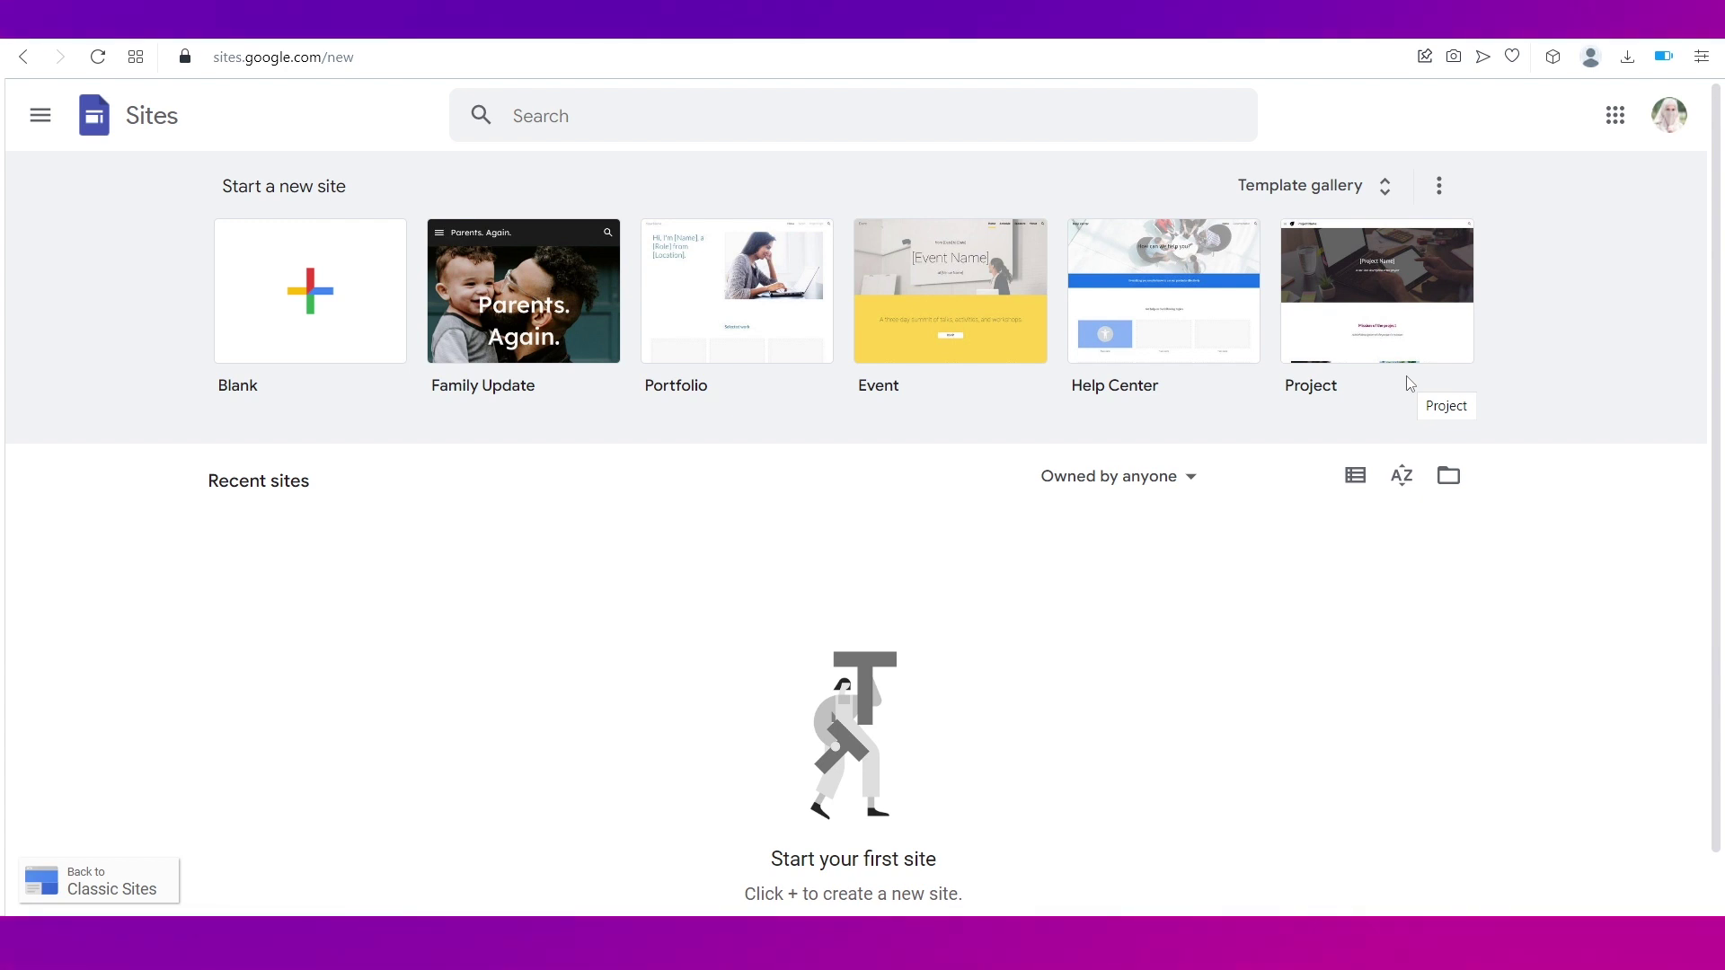
Step: Create a new blank site and name it "Fashion Hub"
left_click(312, 302)
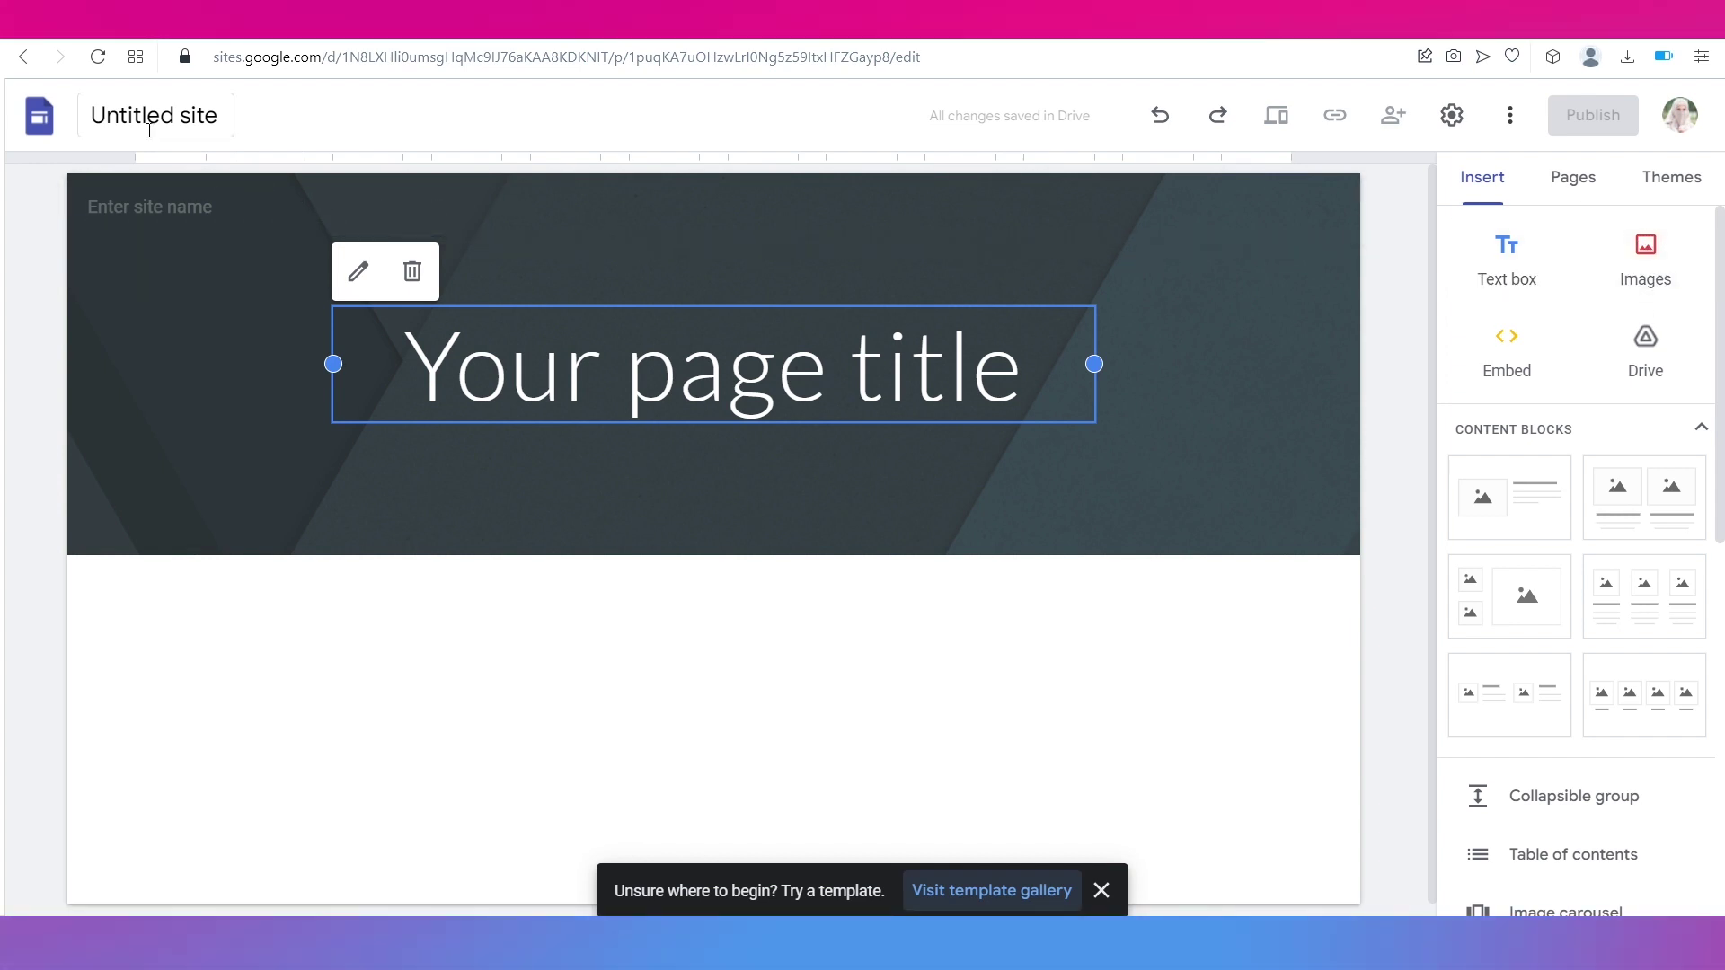
left_click(143, 124)
left_click_drag(92, 116, 147, 126)
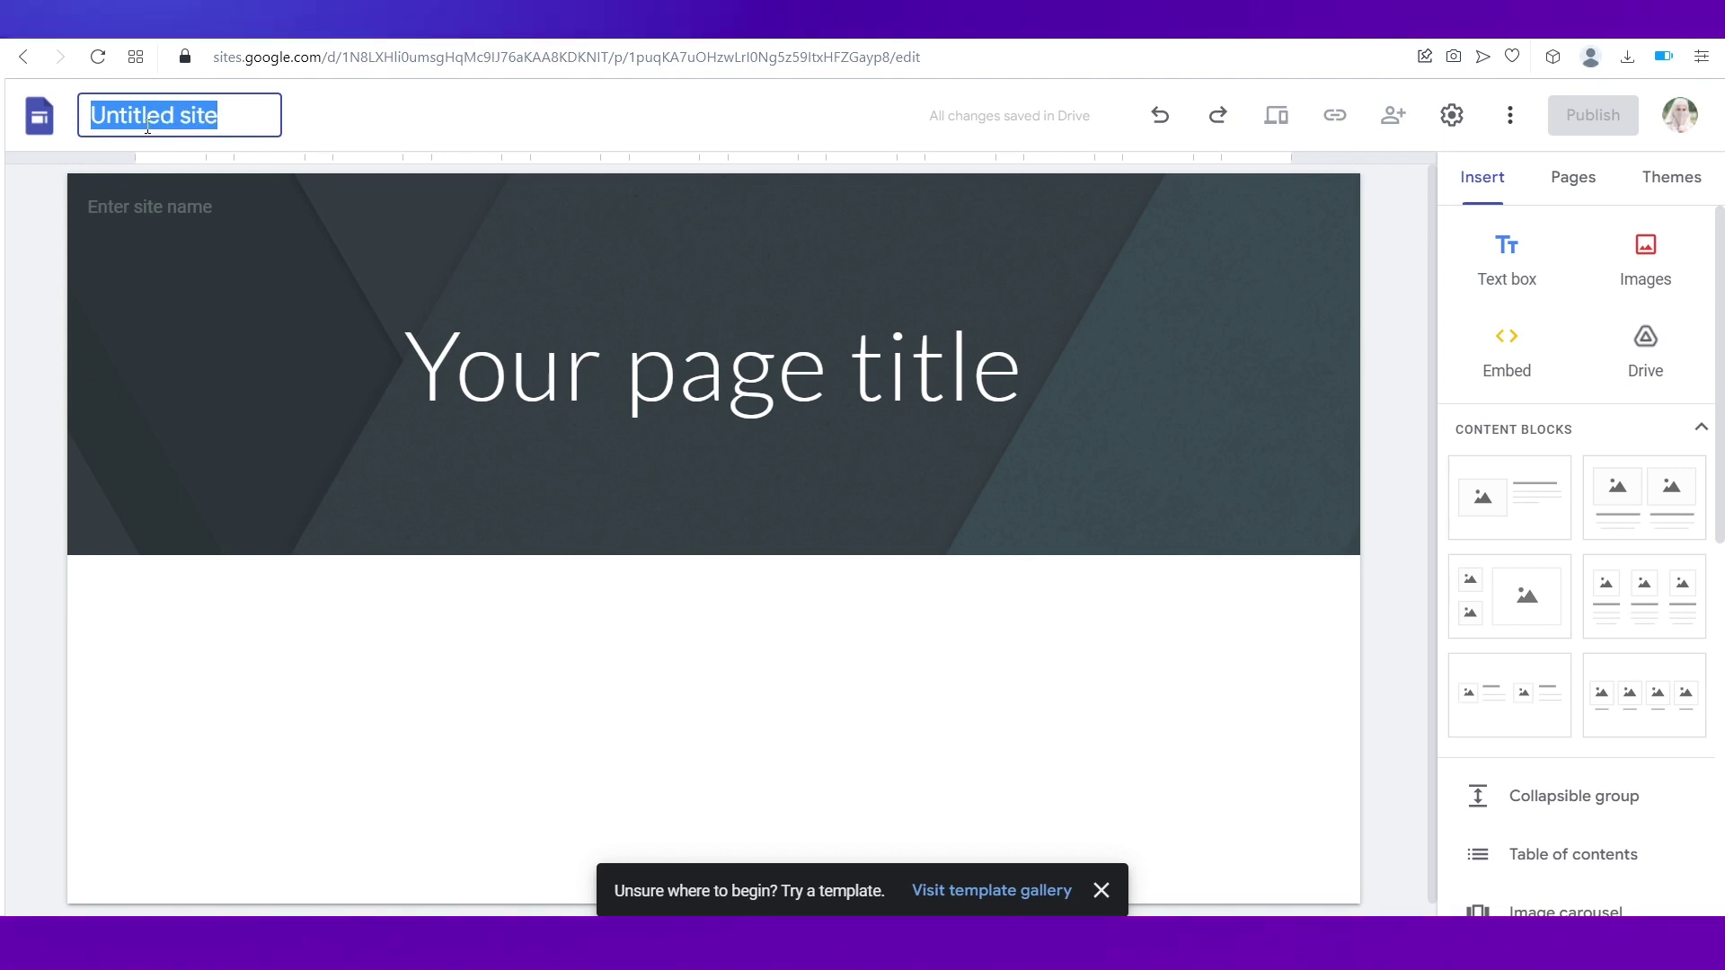
type("Fashion")
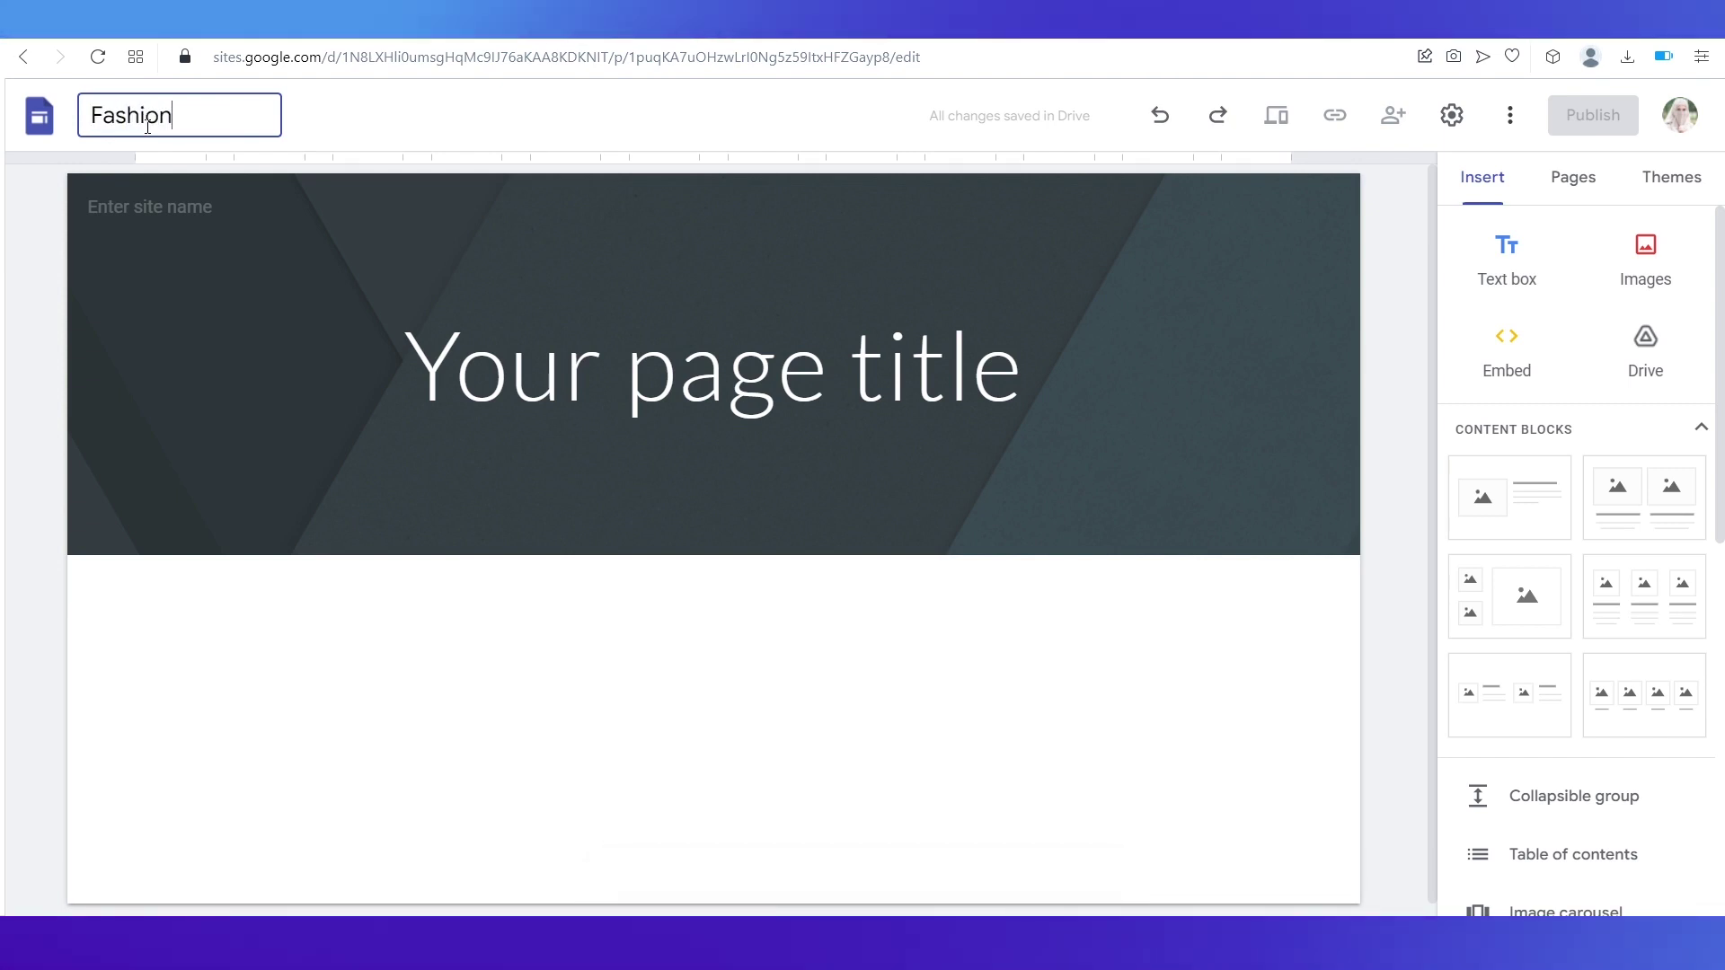
type(" Hub")
Step: Replace the page title with "Everything you need" and widen its box on both sides so the text fits on one line
left_click(568, 387)
triple_click(577, 396)
type("Everything you need")
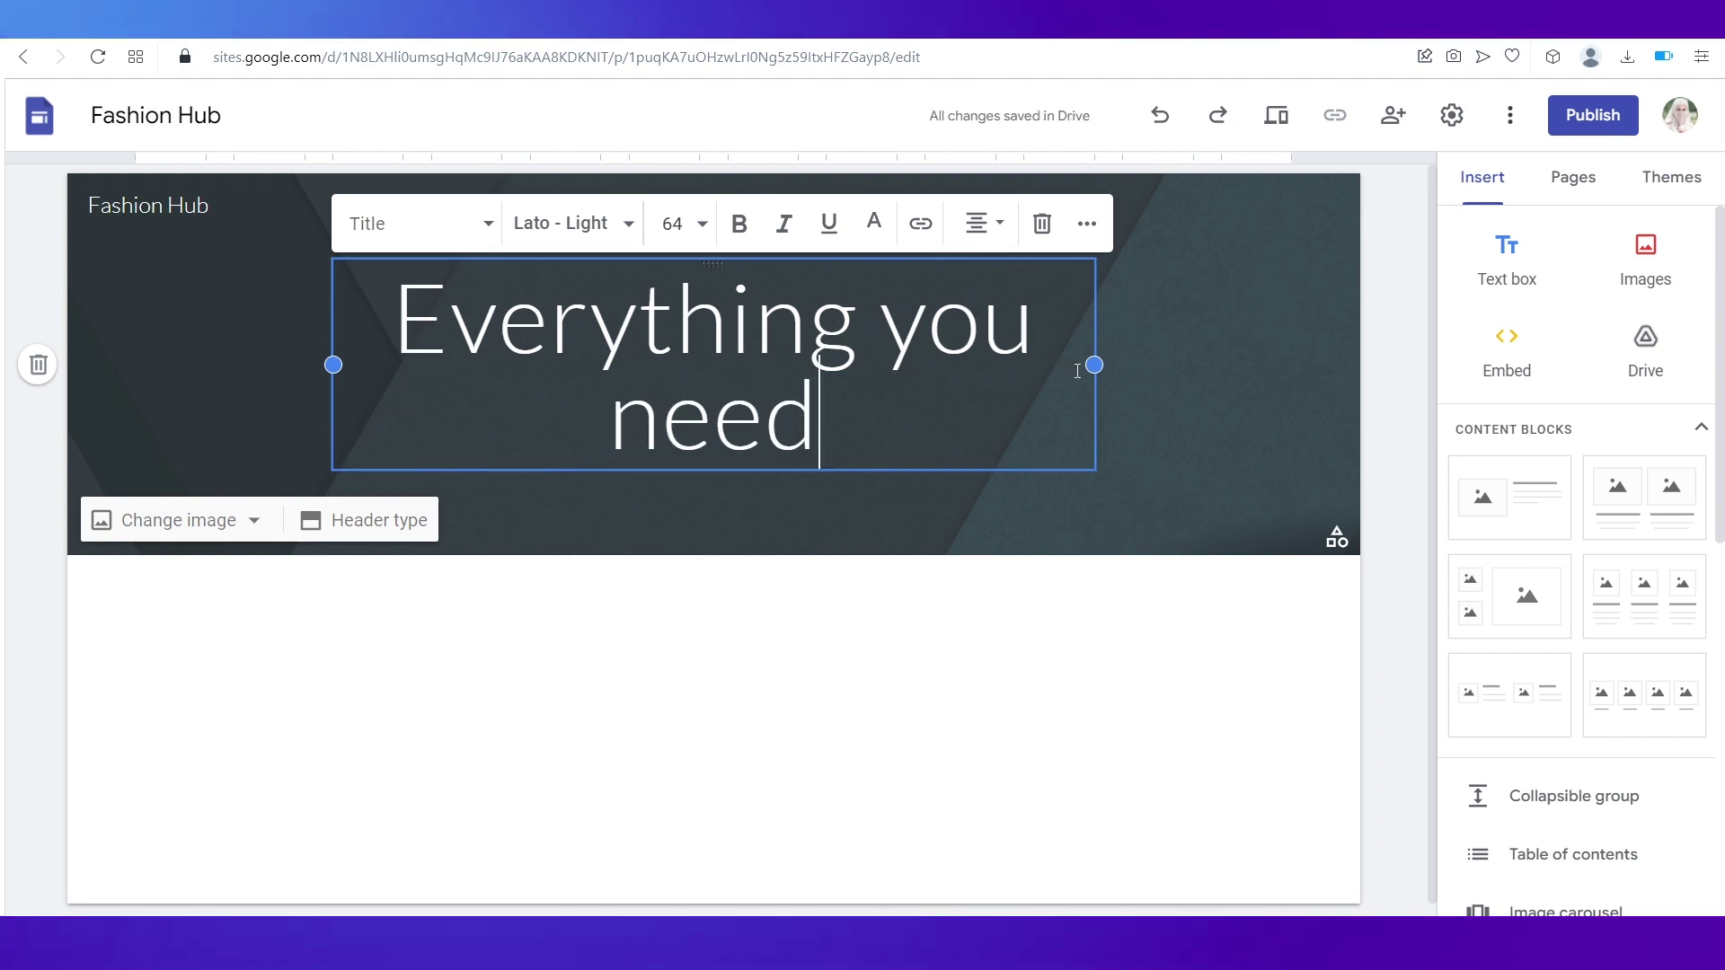
left_click_drag(1094, 365, 1291, 364)
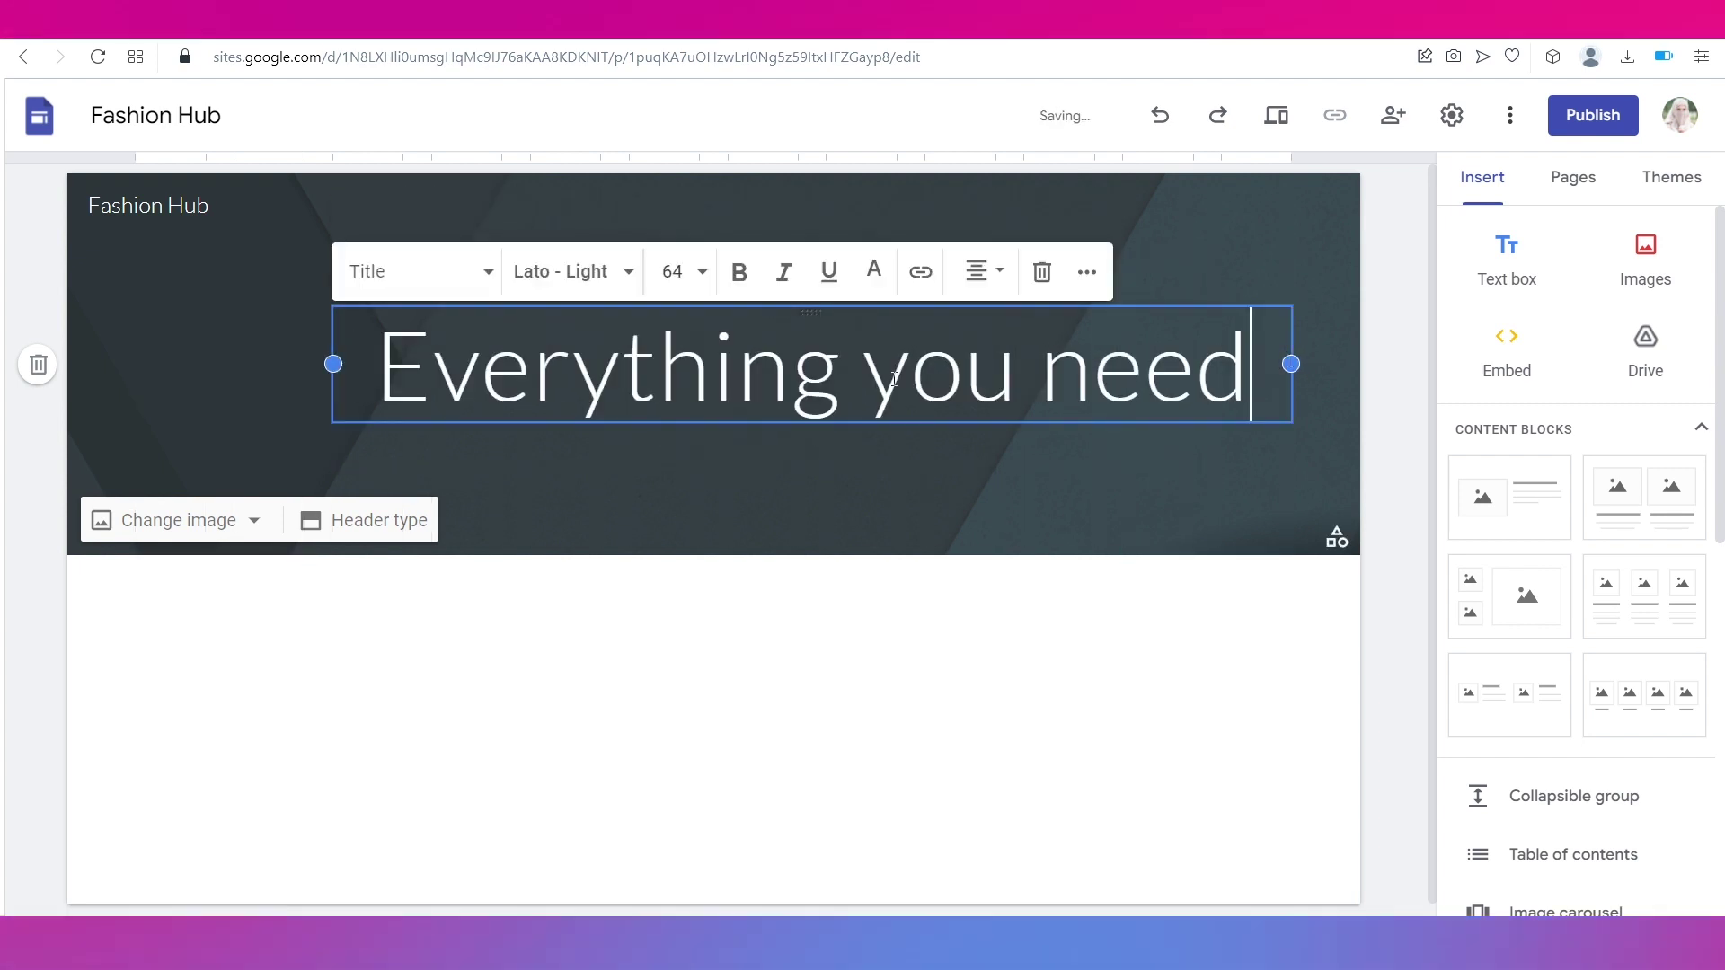
left_click_drag(331, 364, 126, 345)
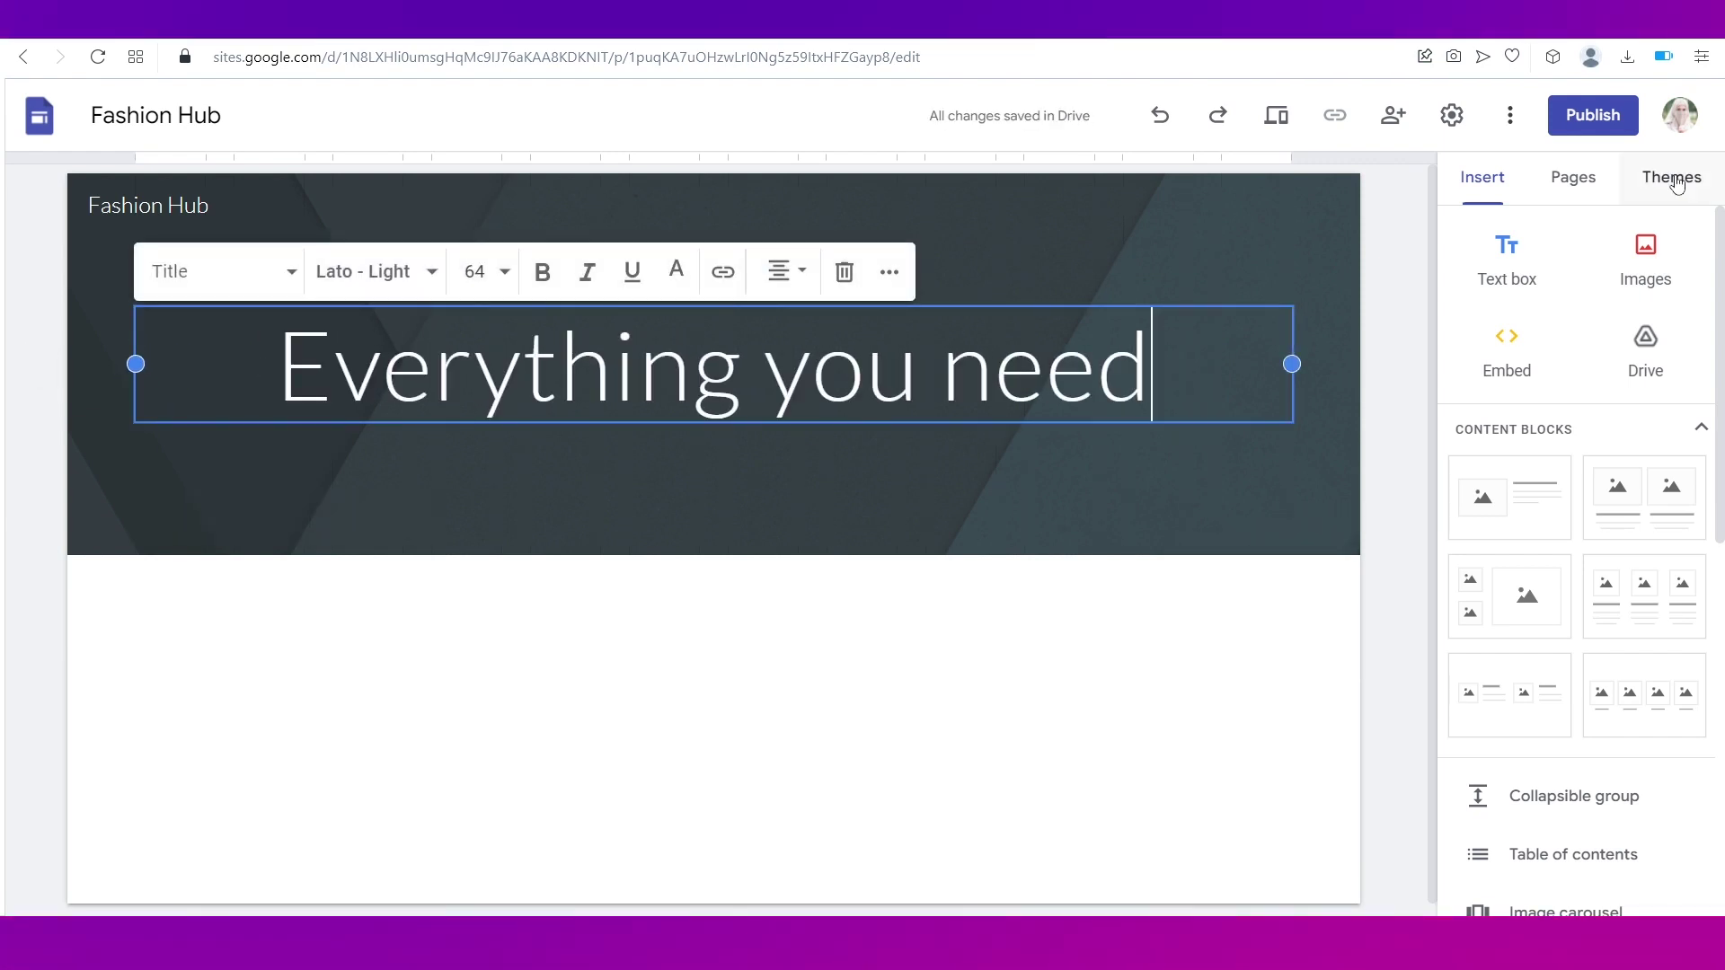
left_click(1673, 177)
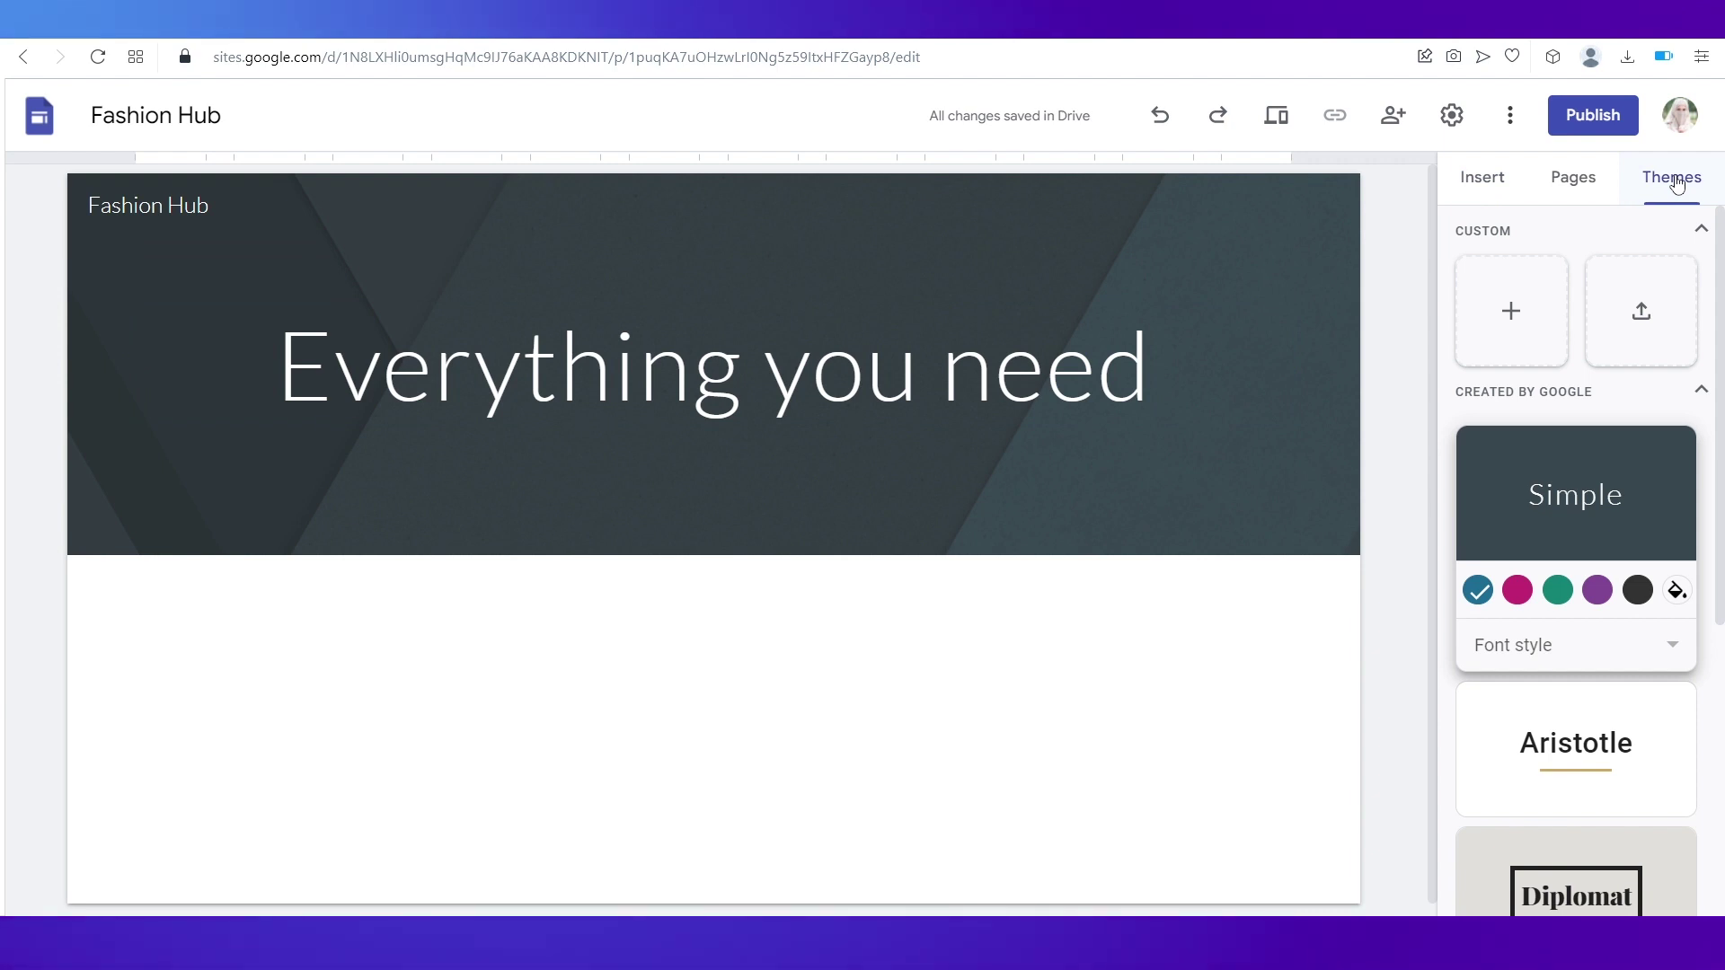
scroll(1591, 539, "down", 5)
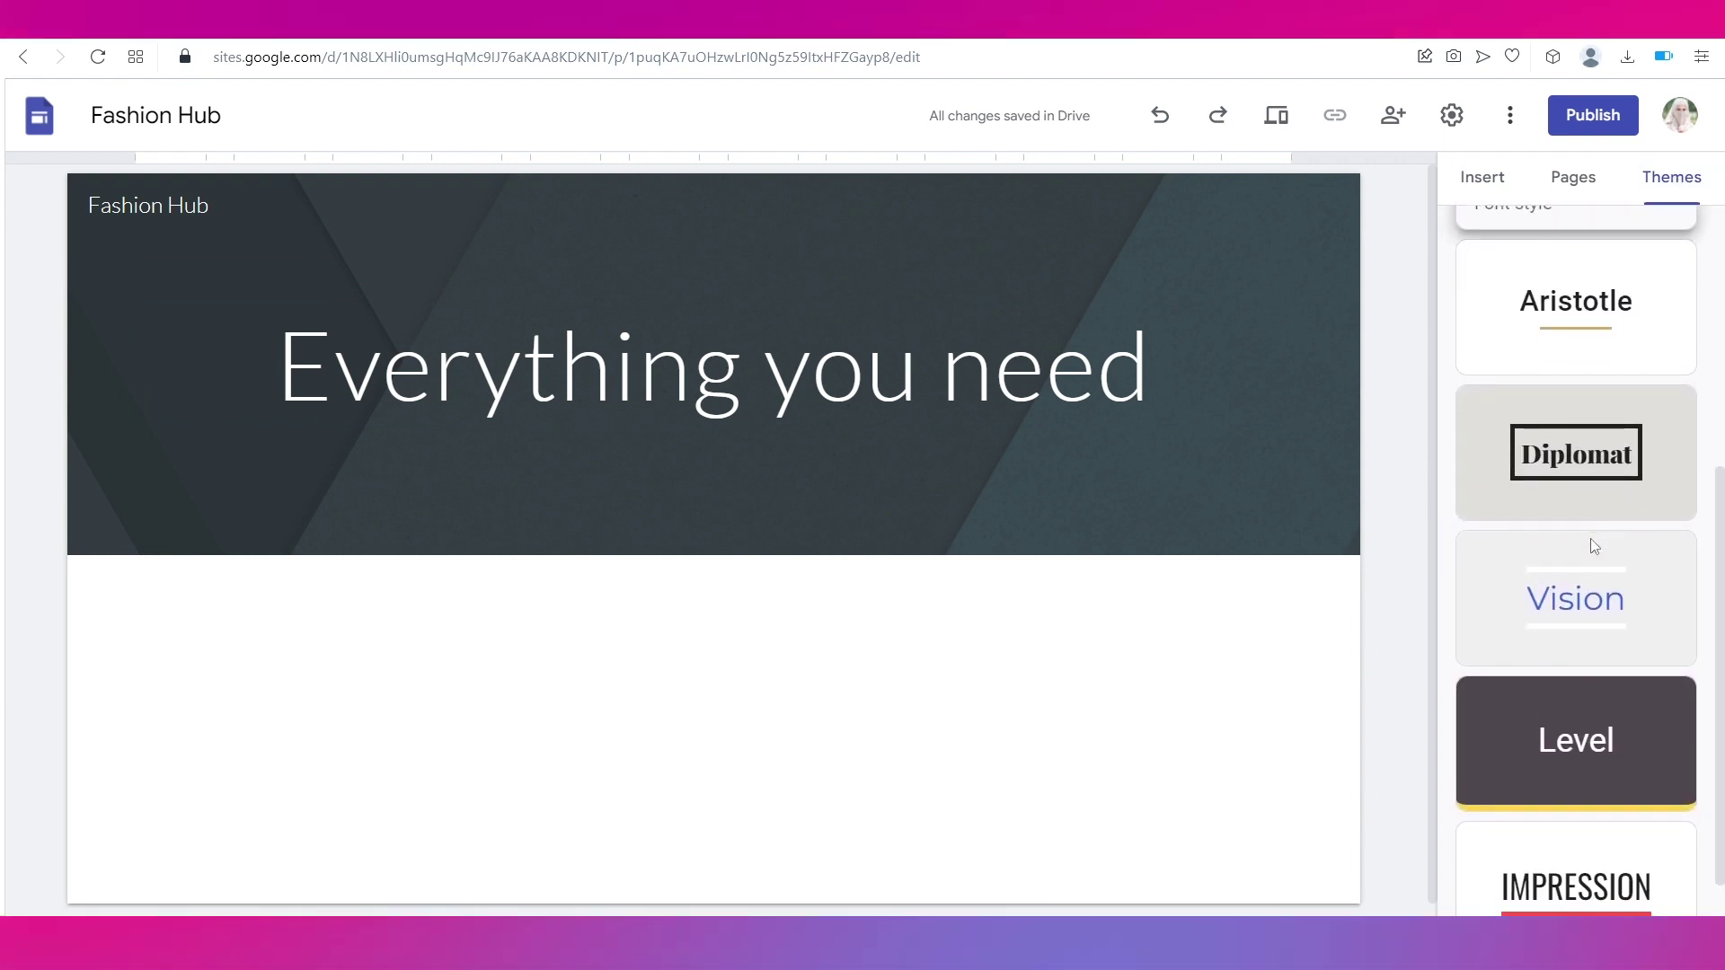
scroll(1594, 546, "up", 4)
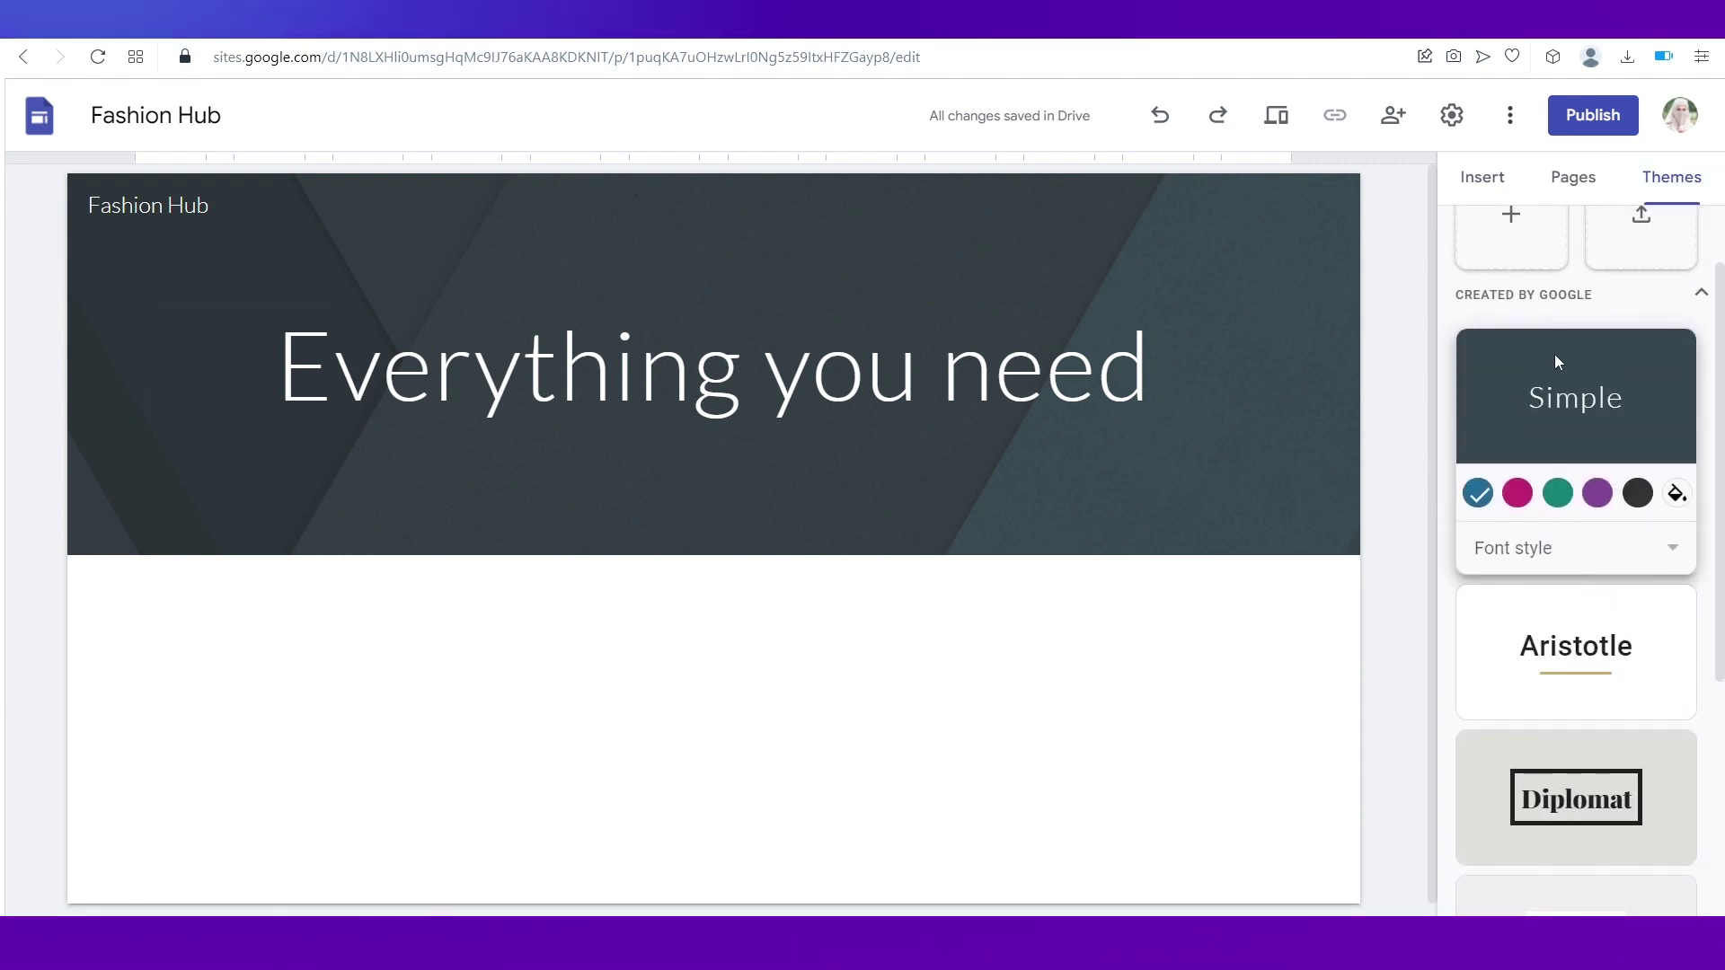
Step: Open the image selection for the page header and run a Google image search for "fashion"
left_click(714, 507)
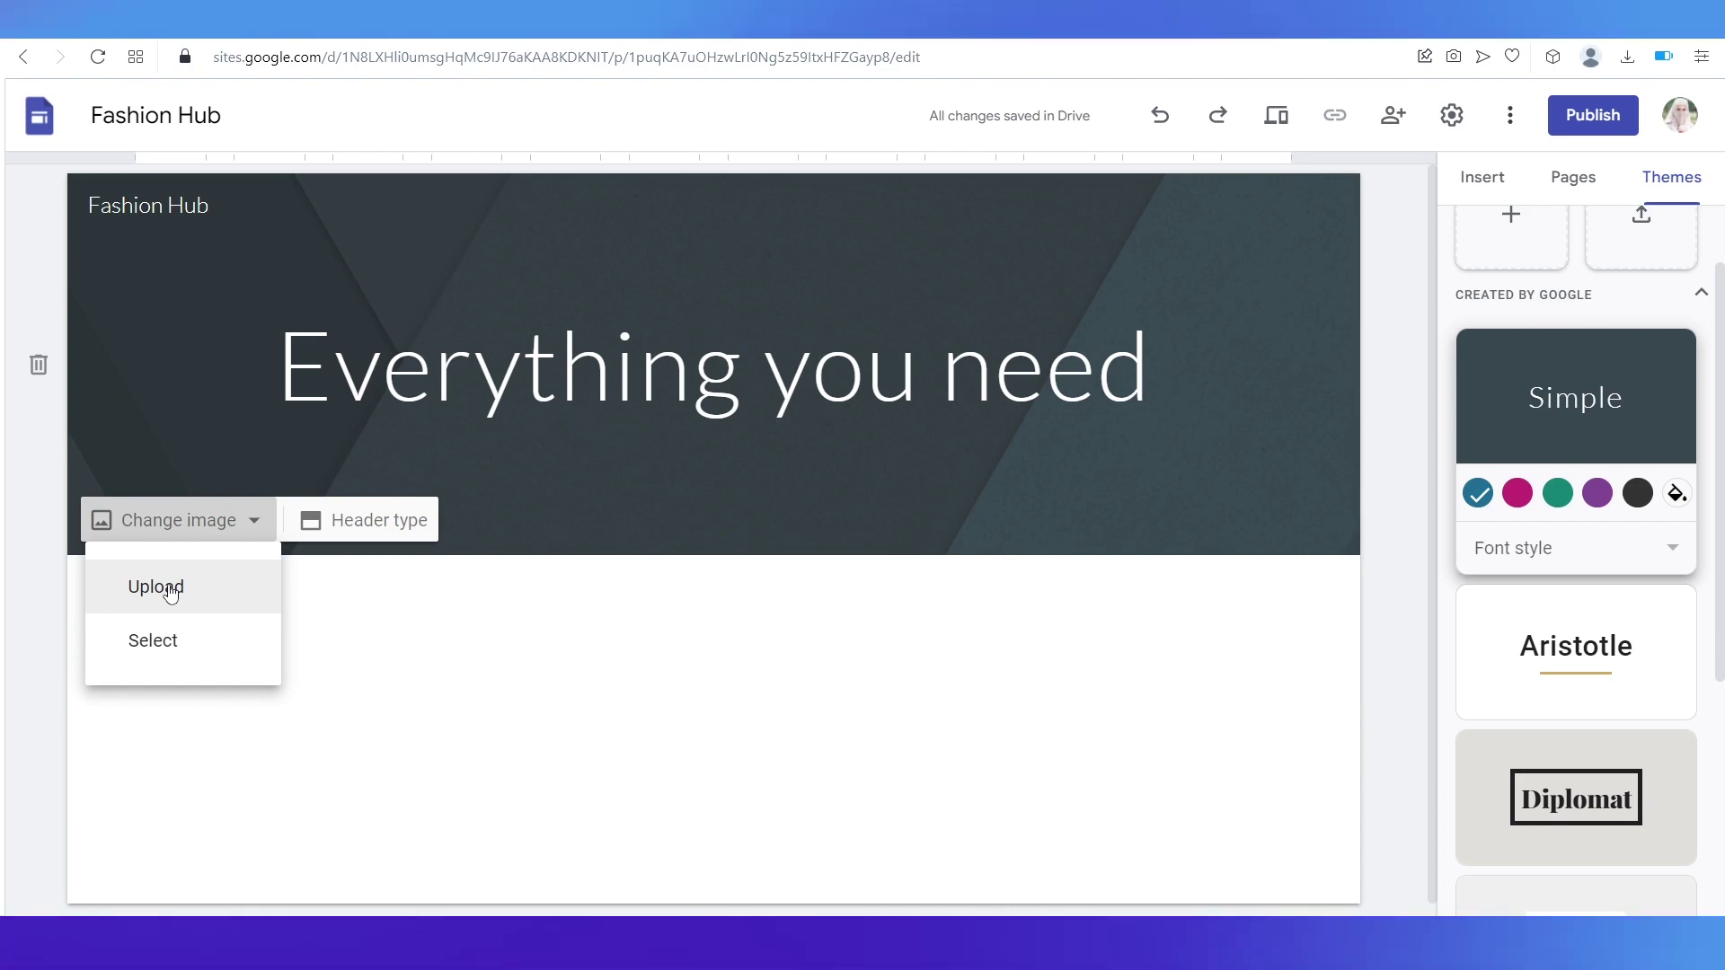
left_click(165, 654)
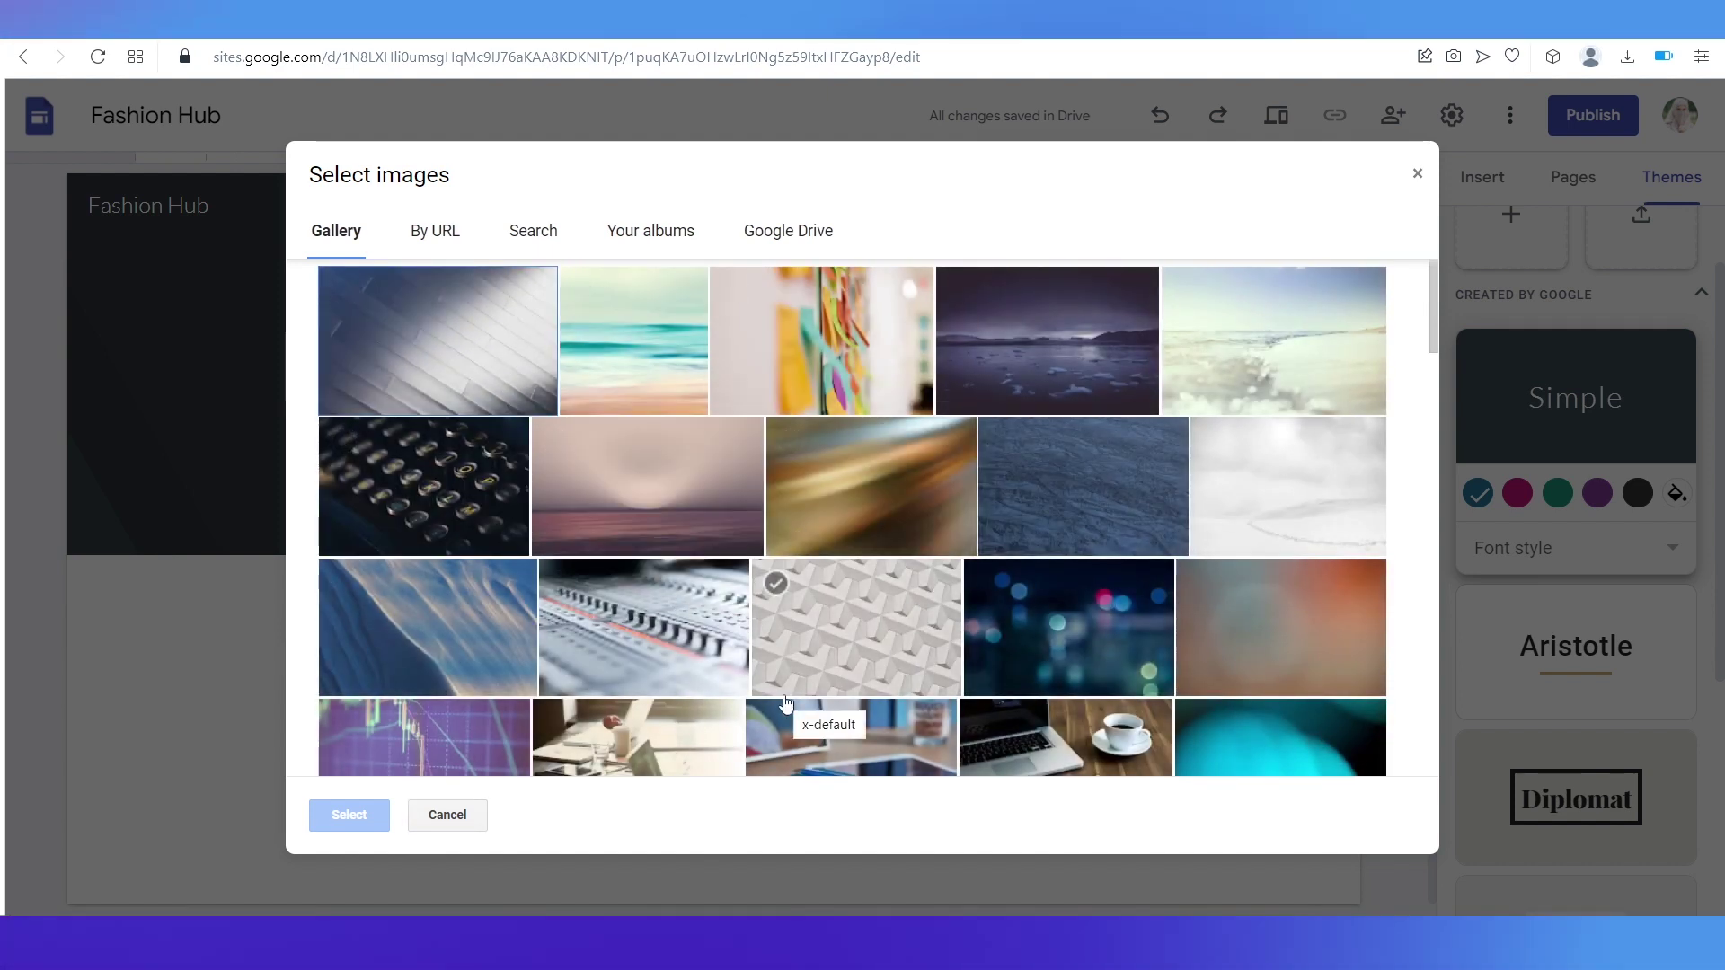
left_click(532, 241)
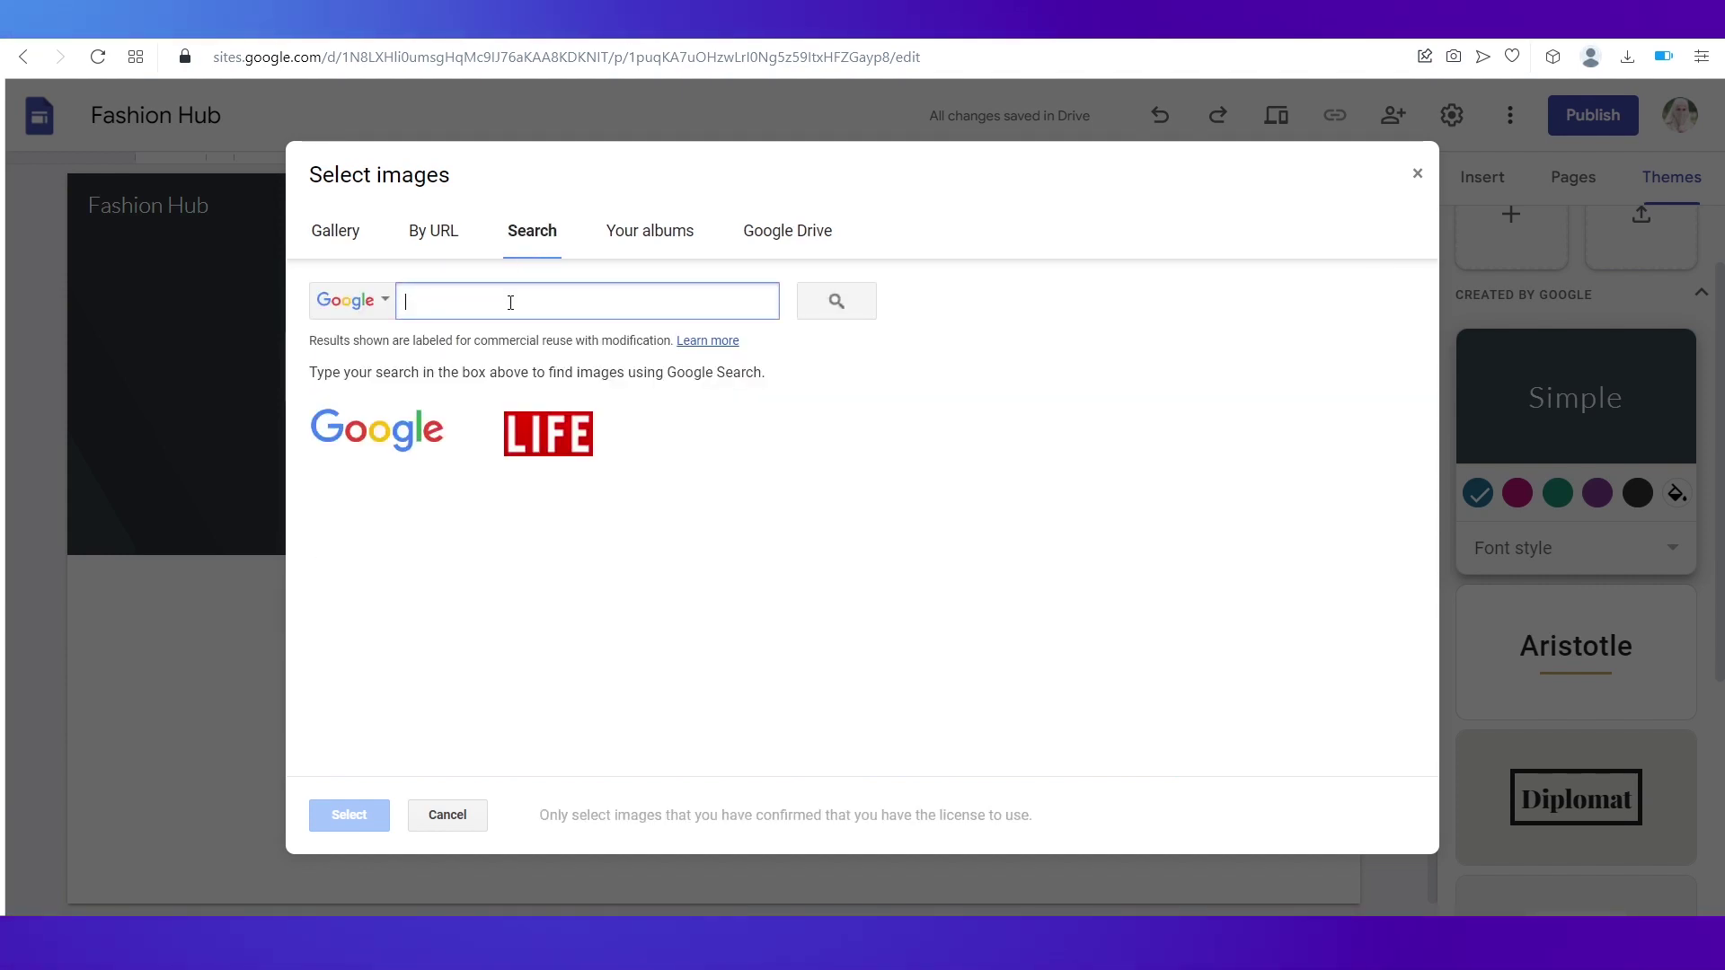
type("fashion")
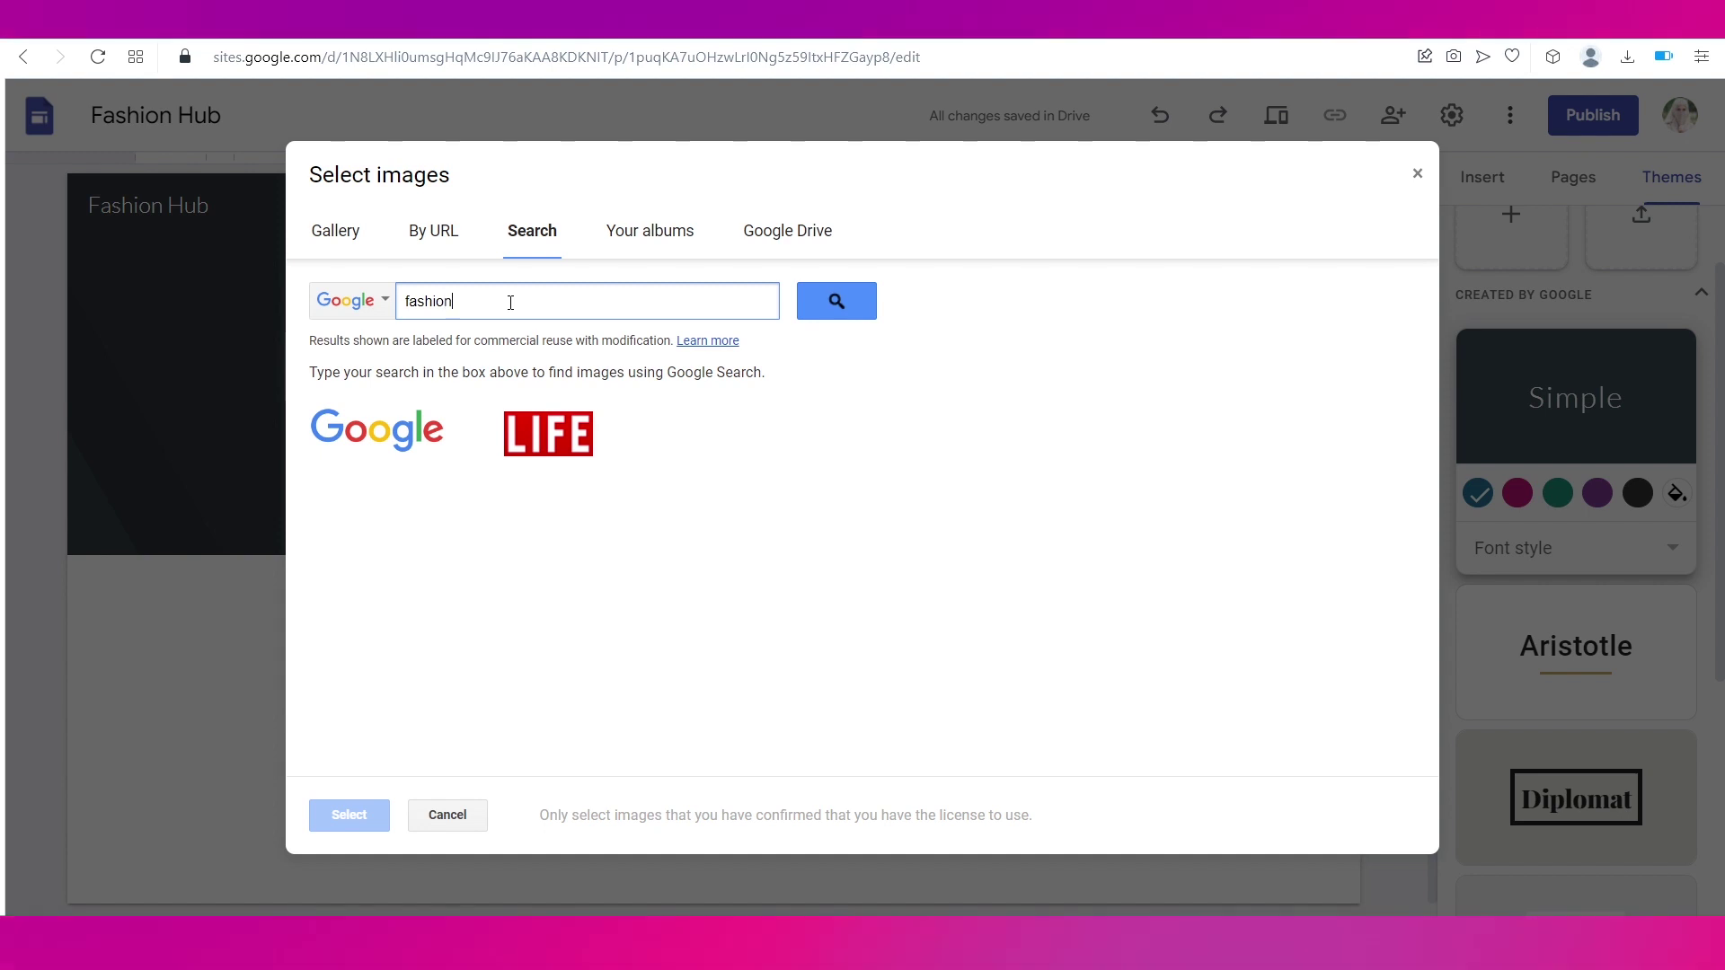
left_click(834, 306)
Step: Set the runway photo of the model in a long gold dress as the header image
scroll(881, 569, "down", 4)
scroll(882, 570, "down", 8)
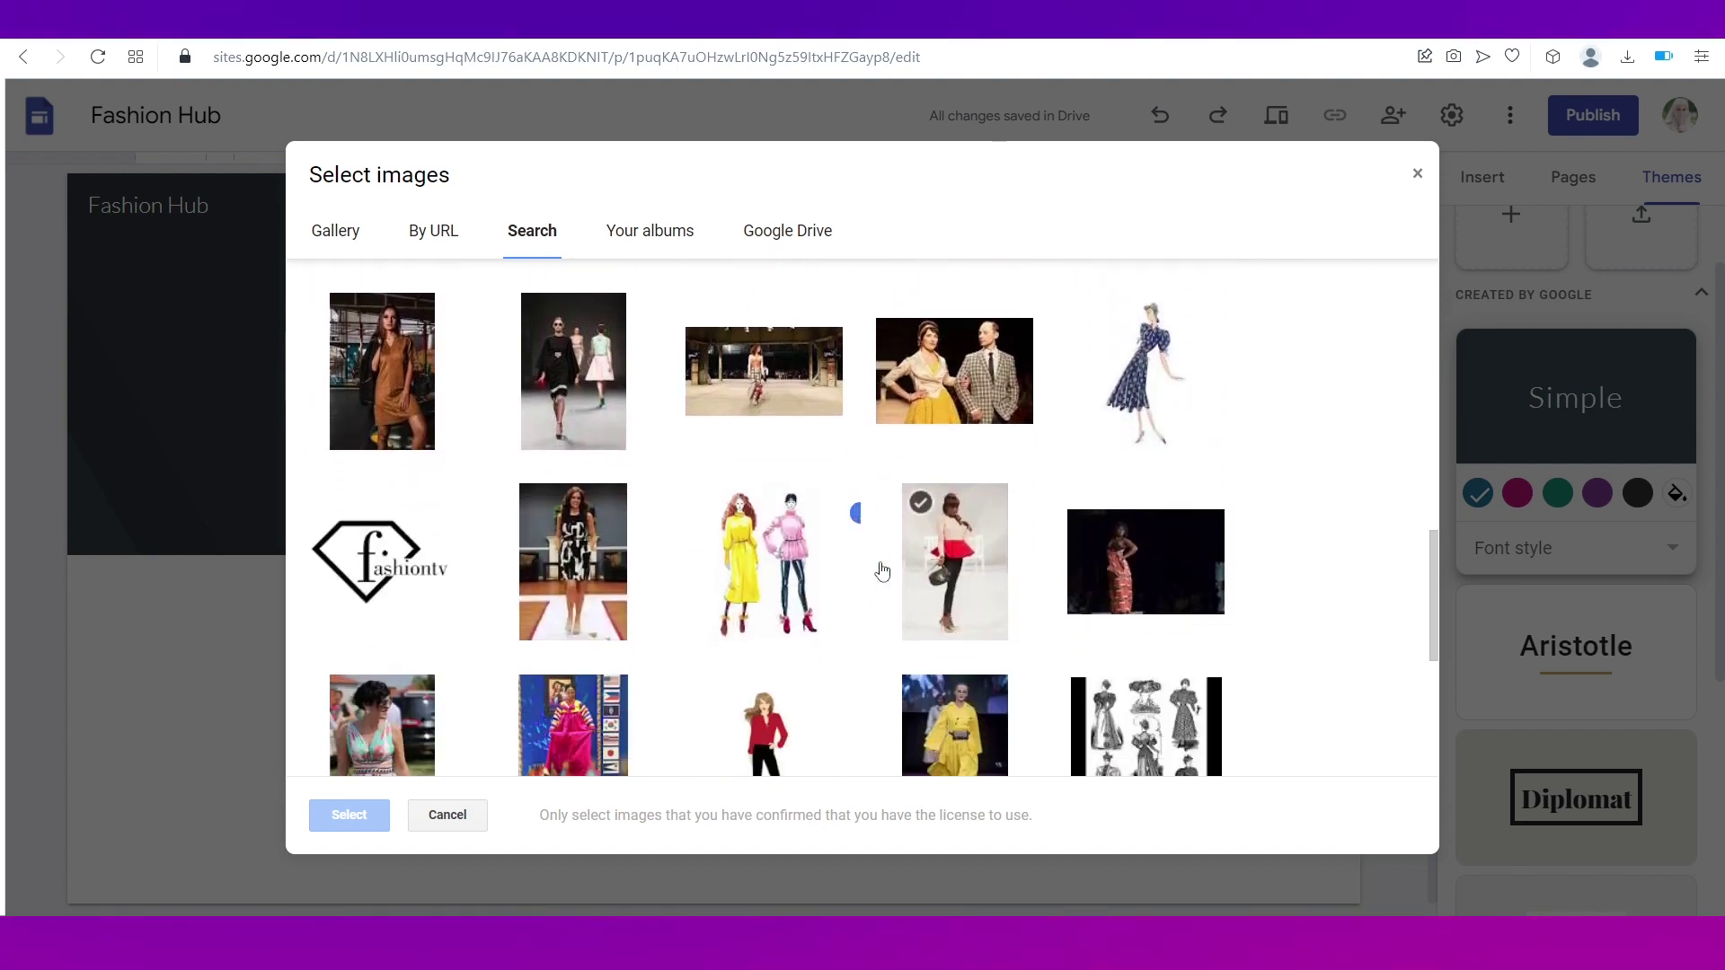
scroll(878, 569, "down", 5)
scroll(763, 458, "down", 1)
left_click(764, 401)
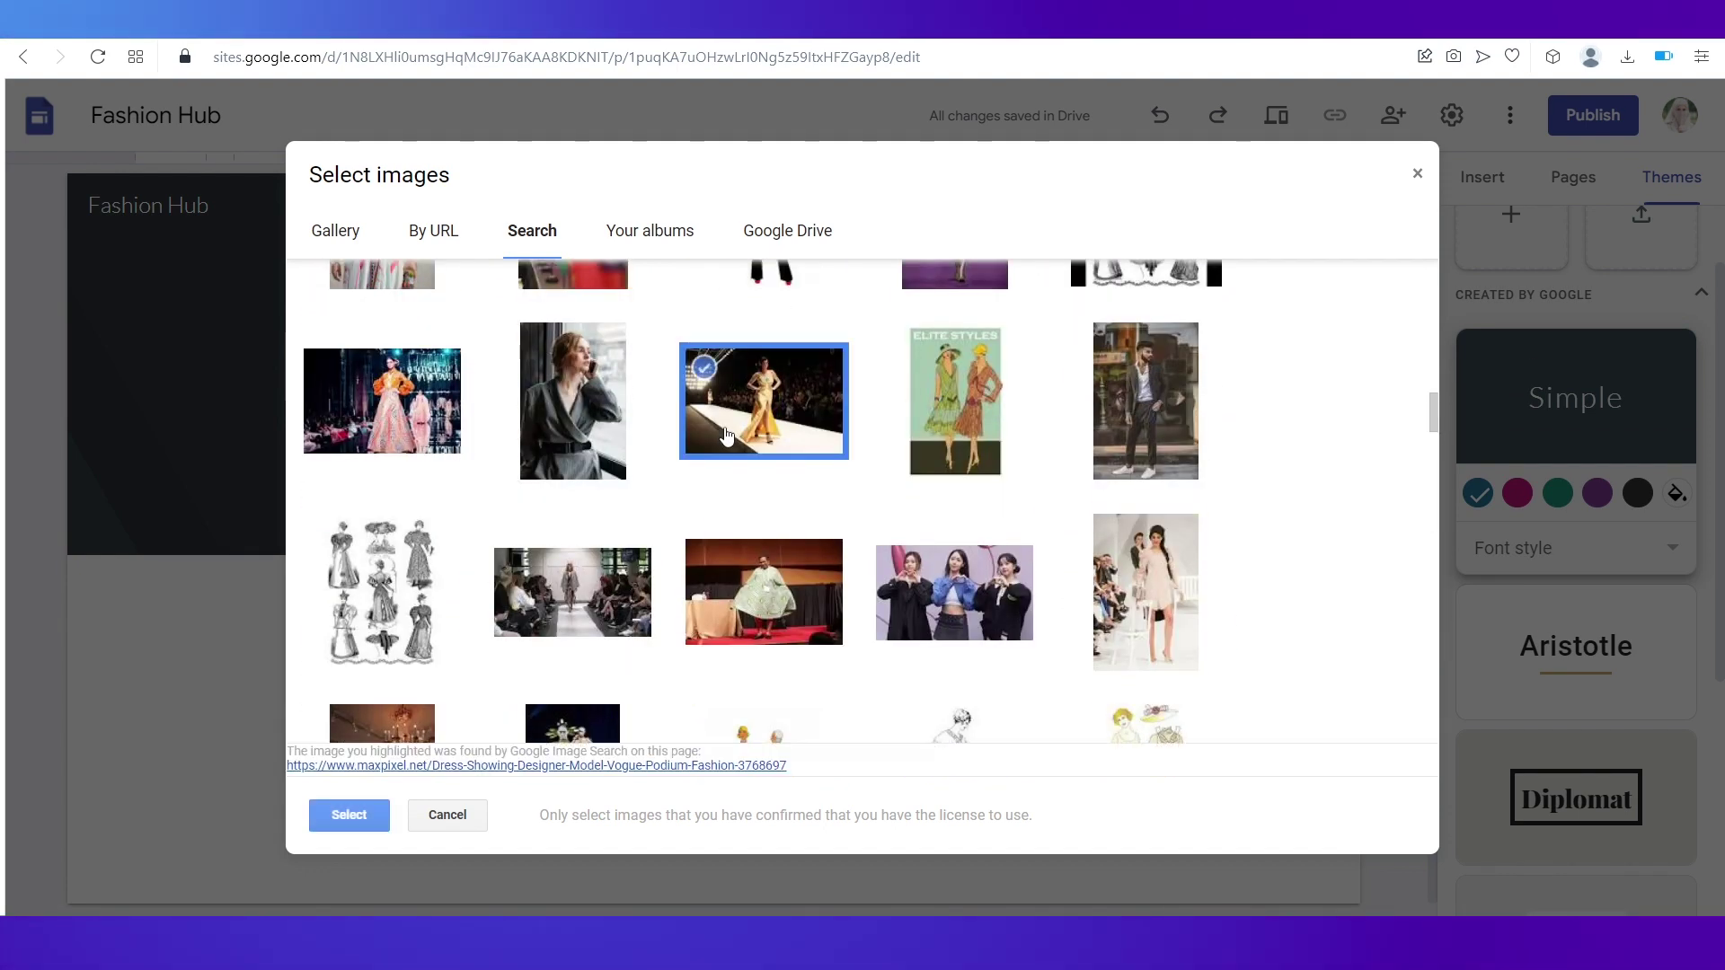
left_click(349, 815)
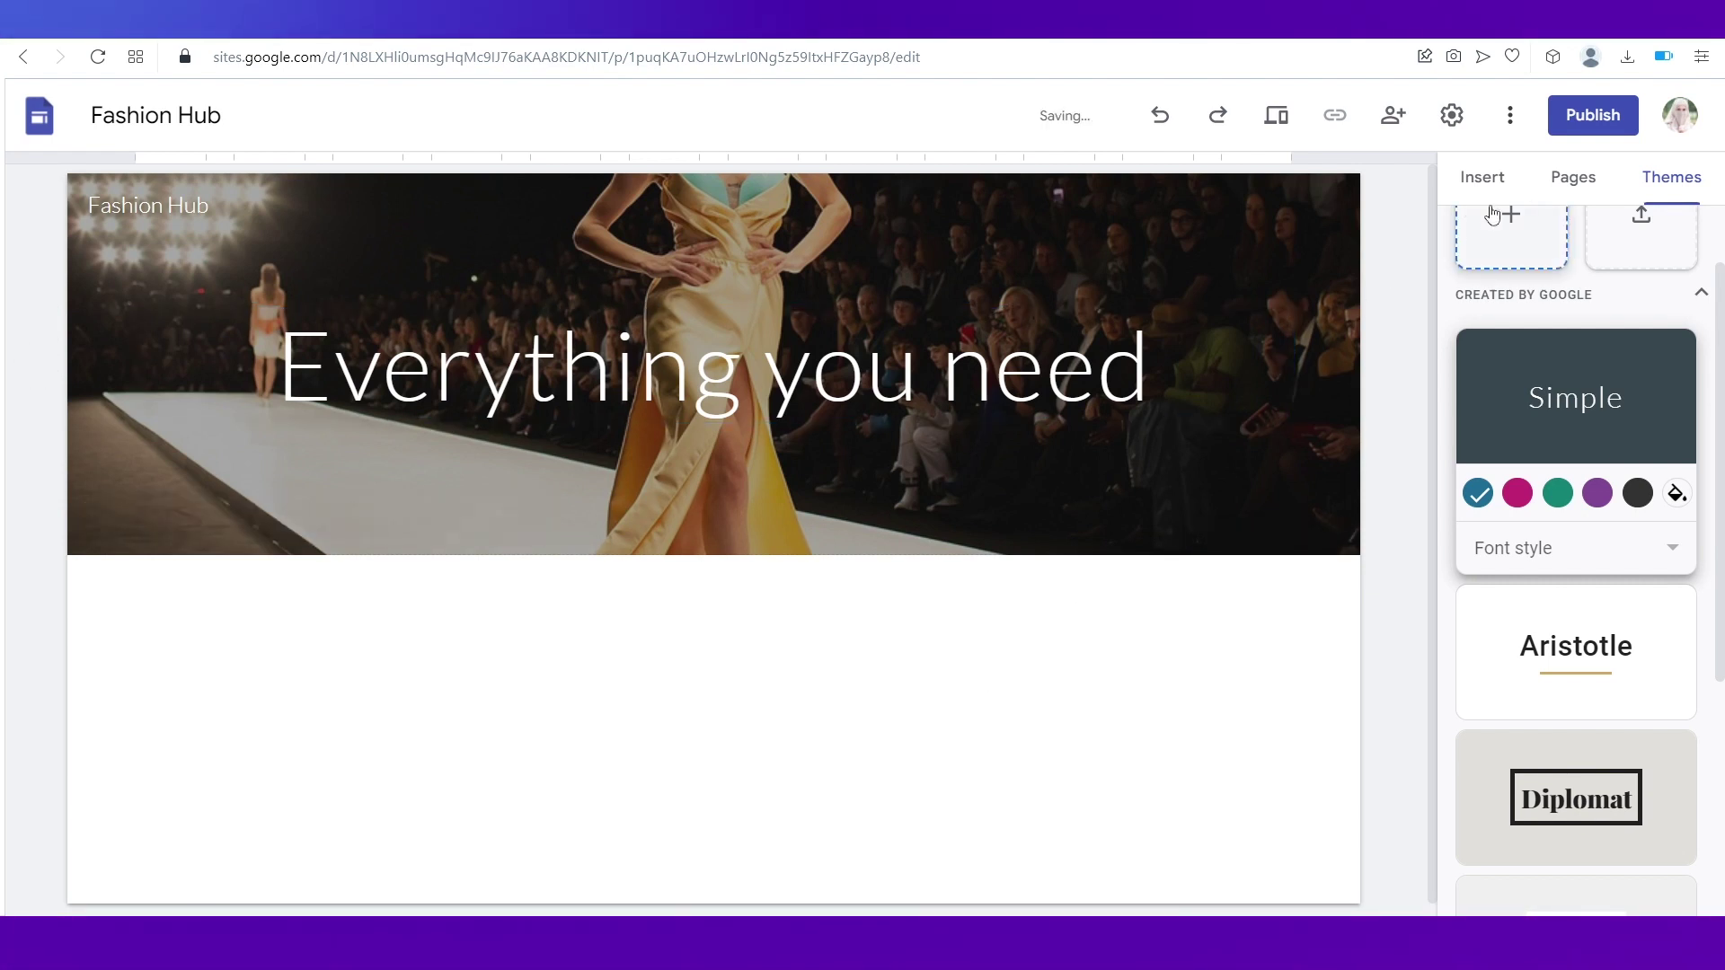
Step: Add a new page named "Products" to the site
left_click(1571, 177)
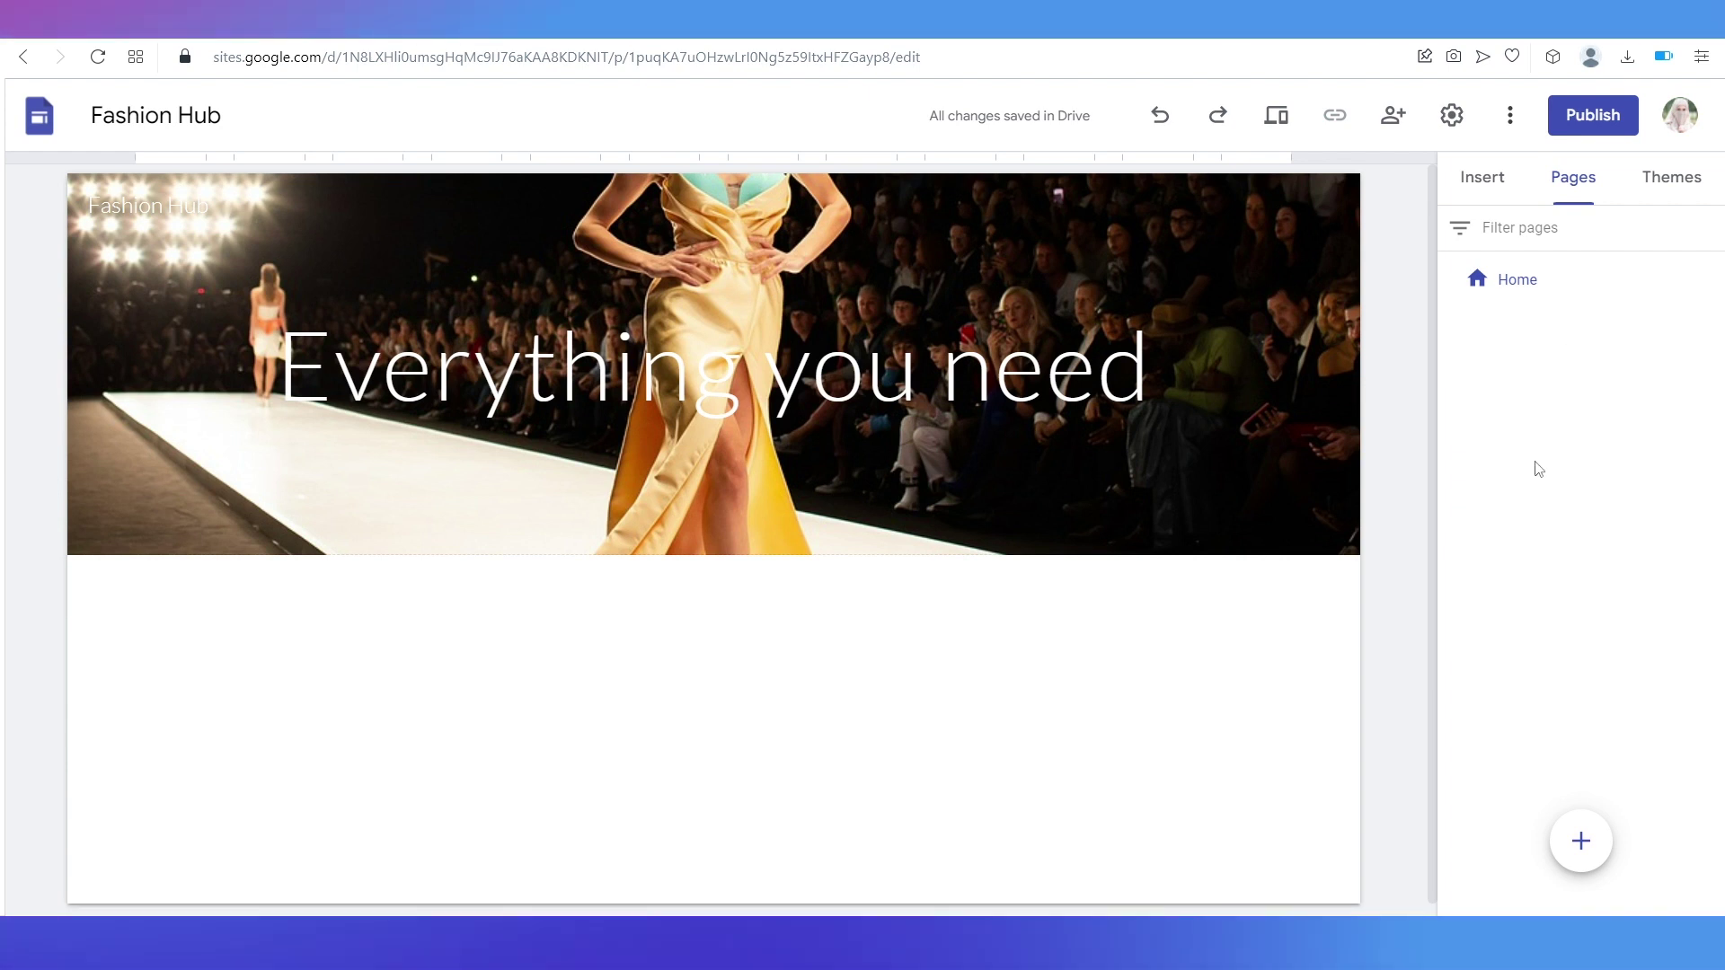
mouse_move(1579, 839)
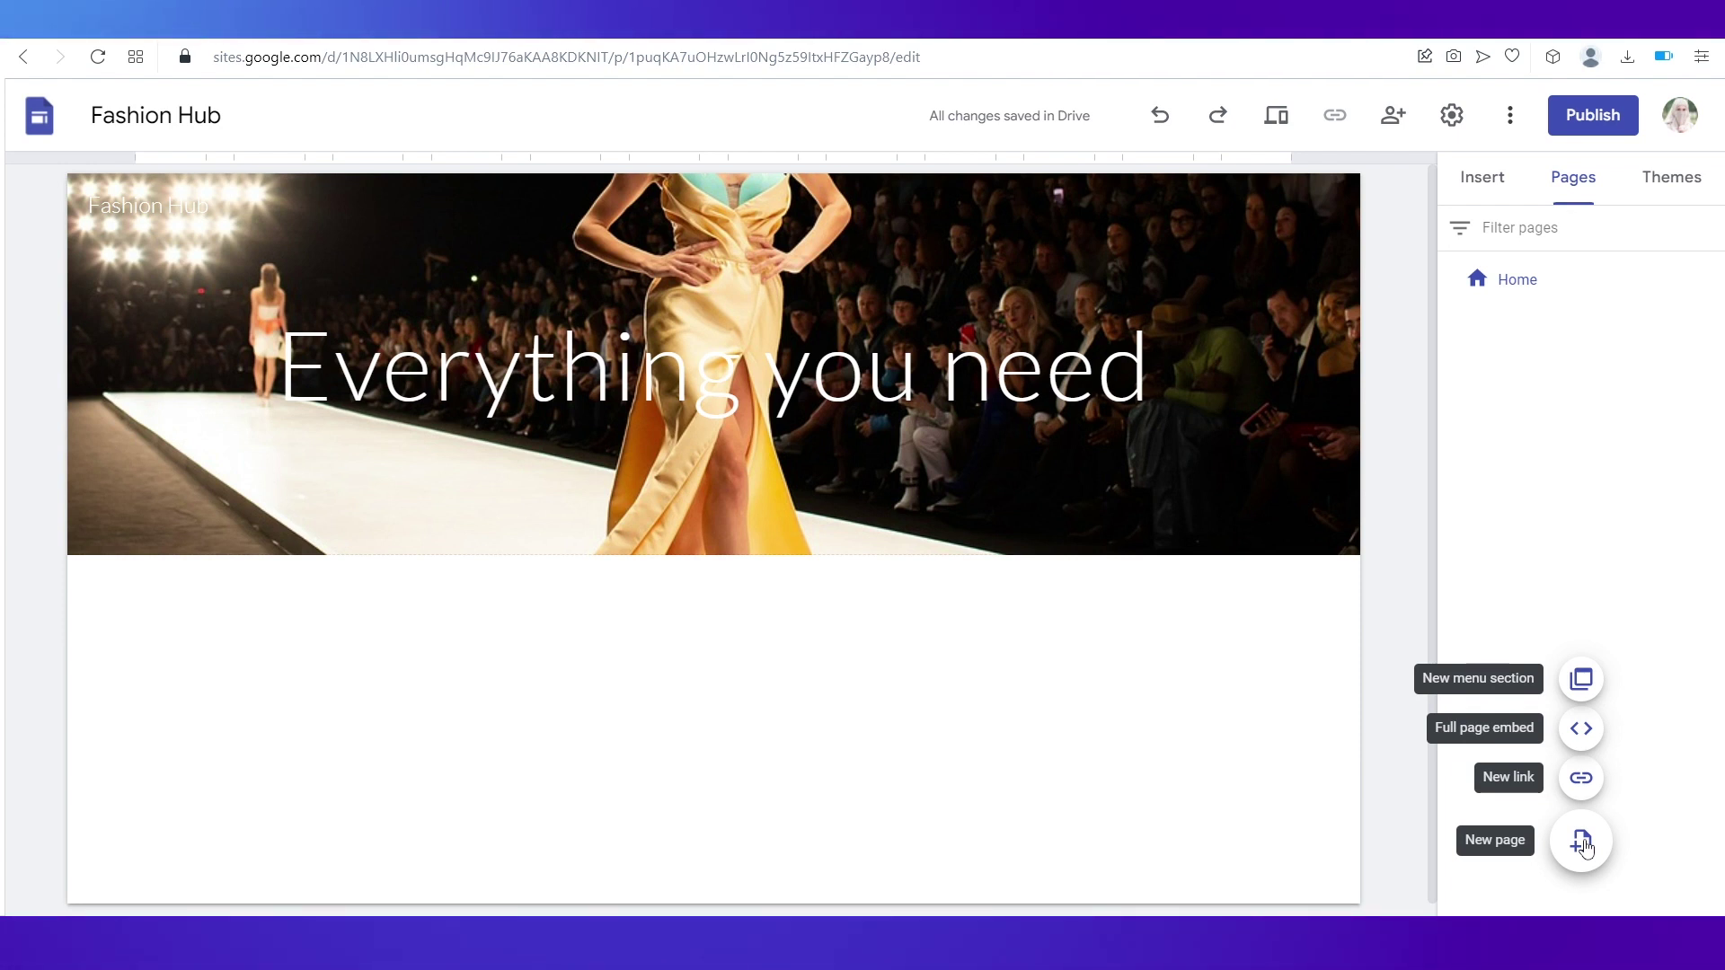
left_click(1582, 843)
type("Products")
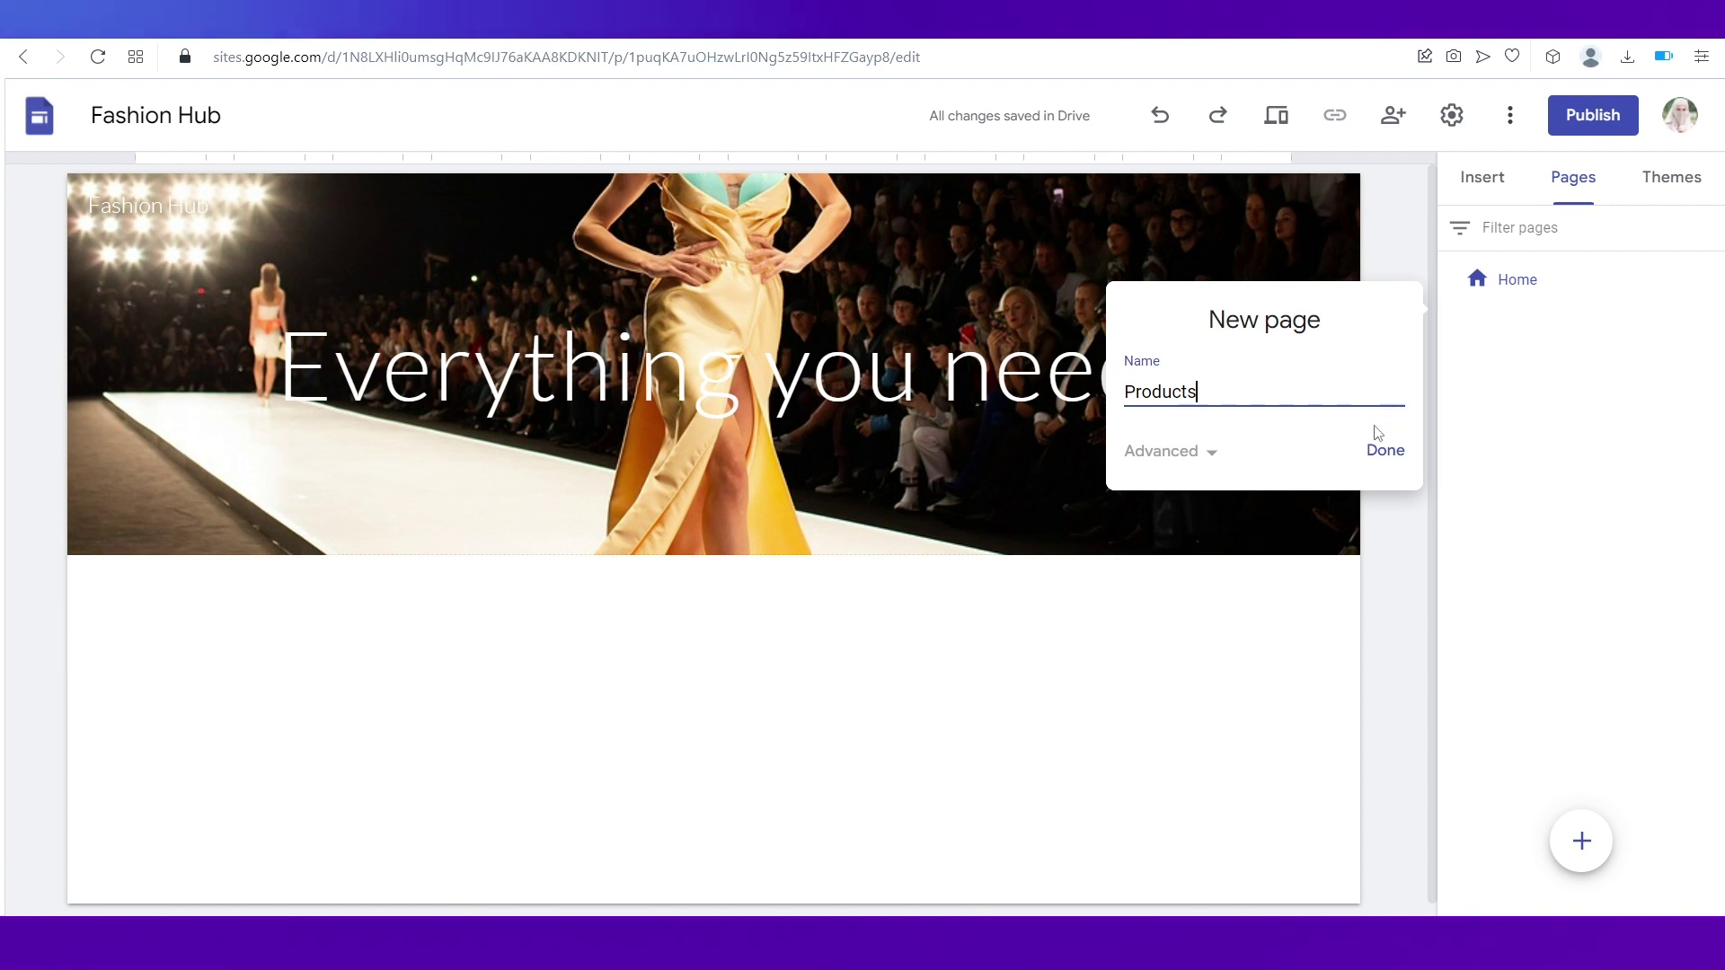
left_click(1382, 449)
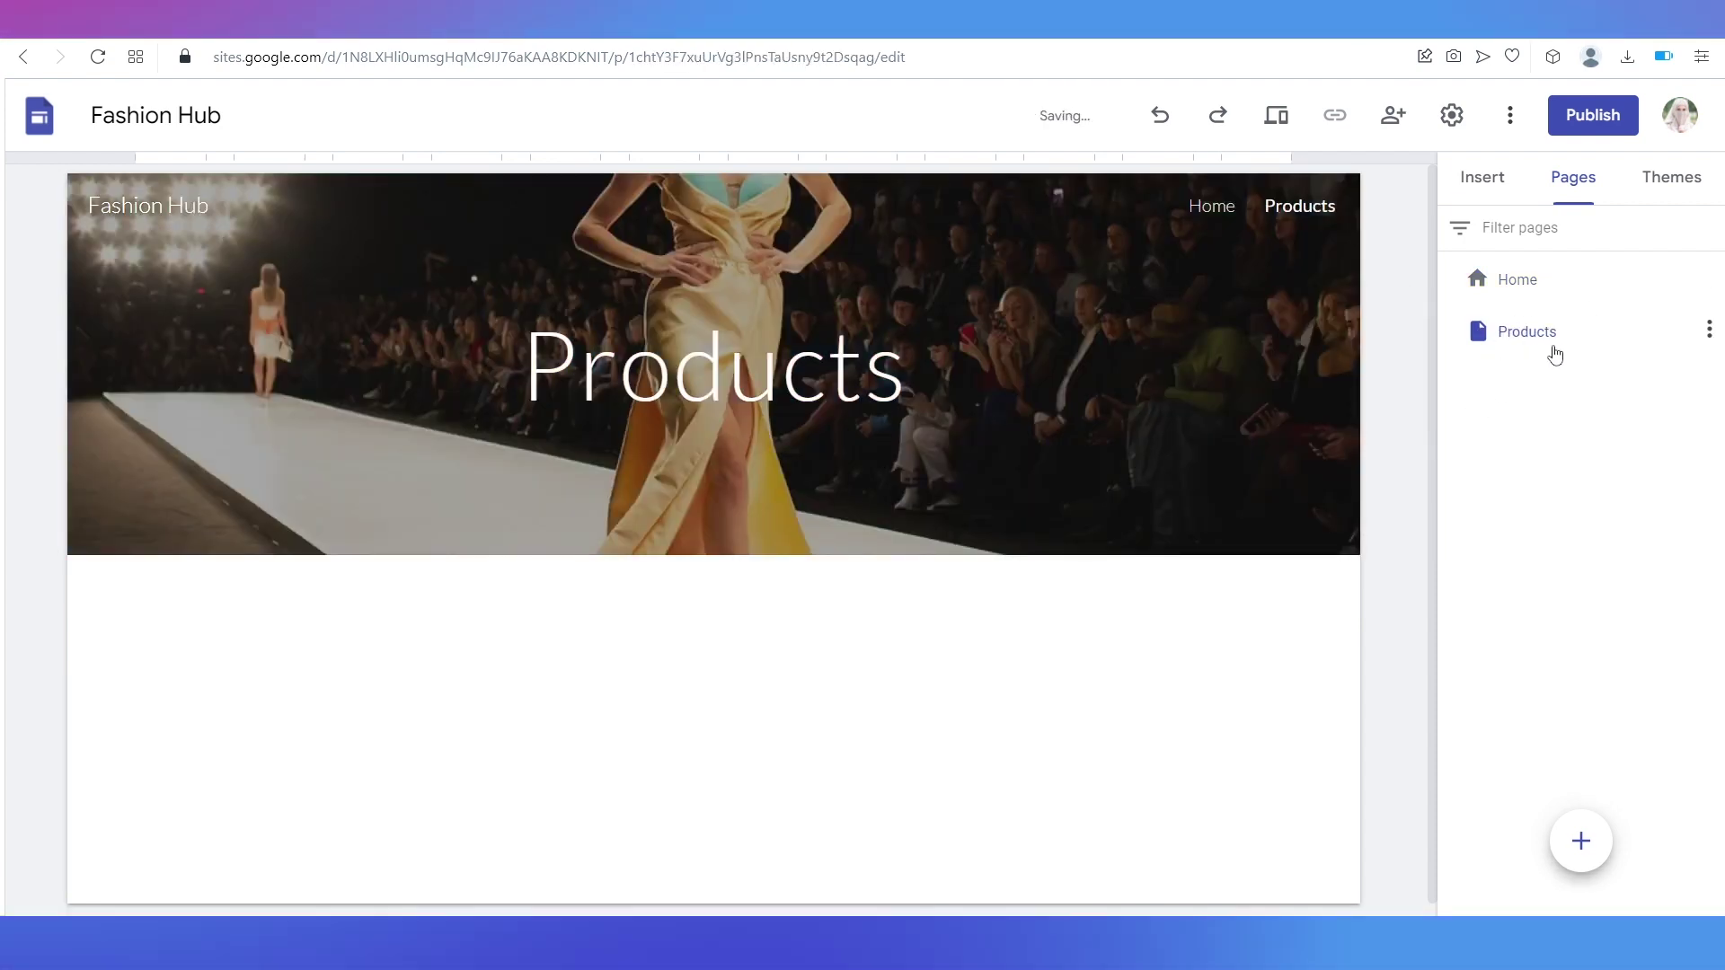
Step: Insert a "Shop Now!" button linked to the Products page on the Home page and place it in the header beneath the title
left_click(1509, 281)
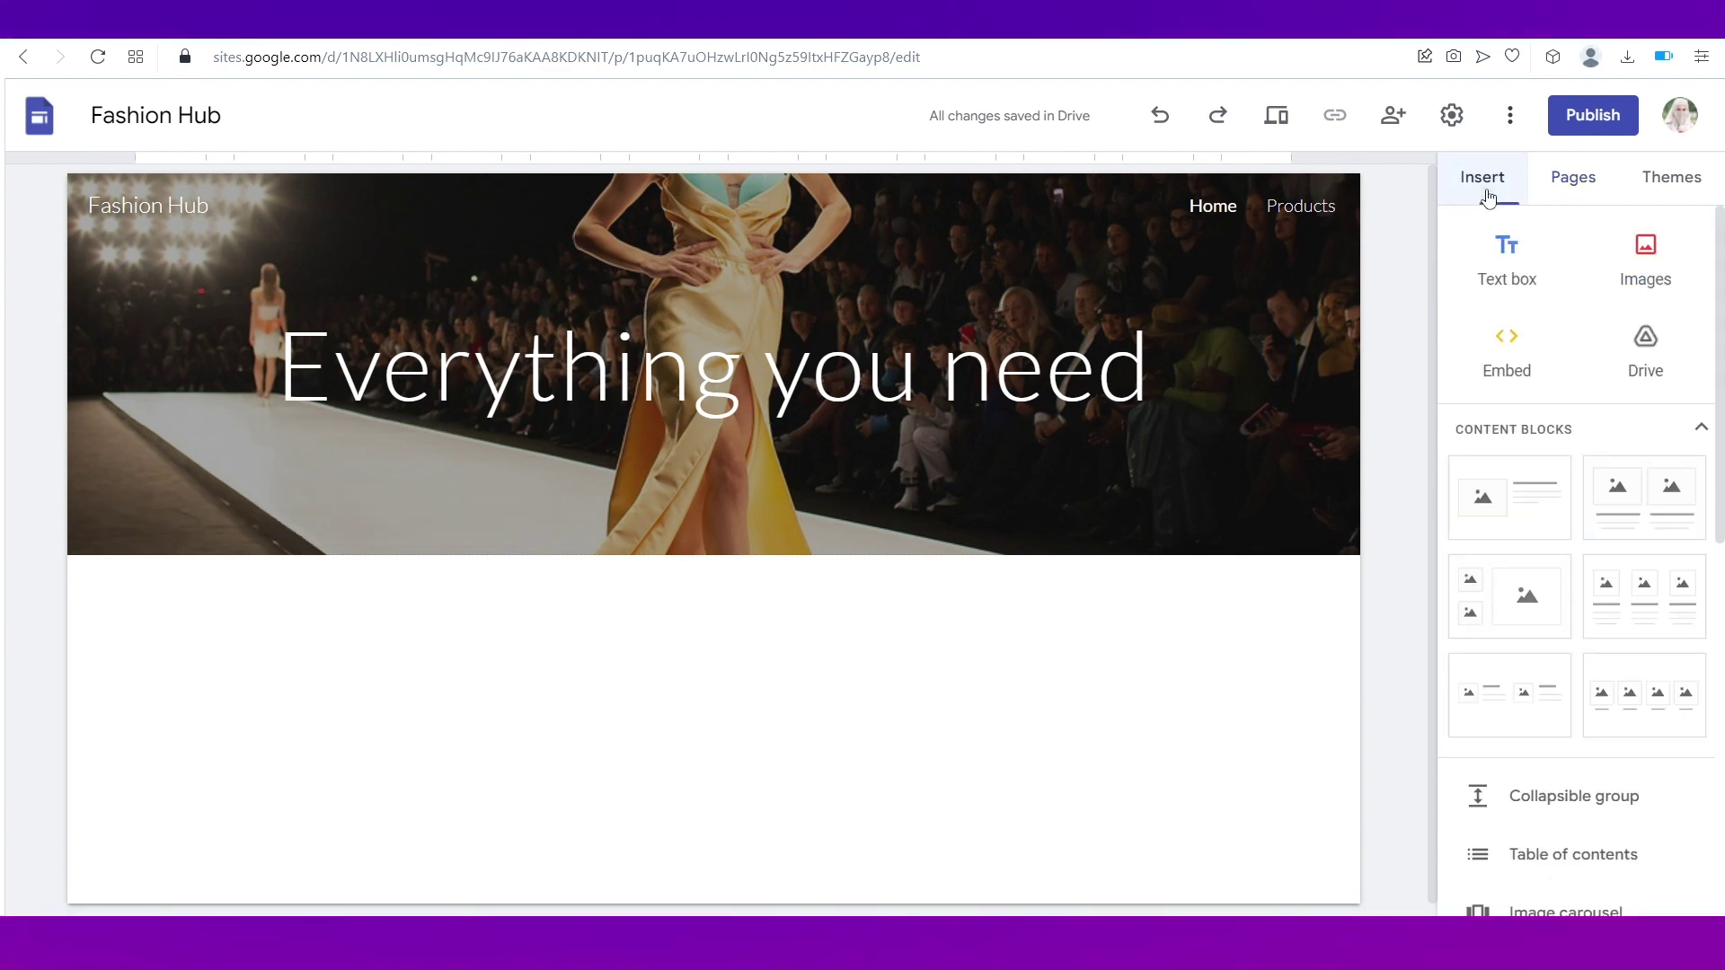
scroll(1551, 618, "down", 3)
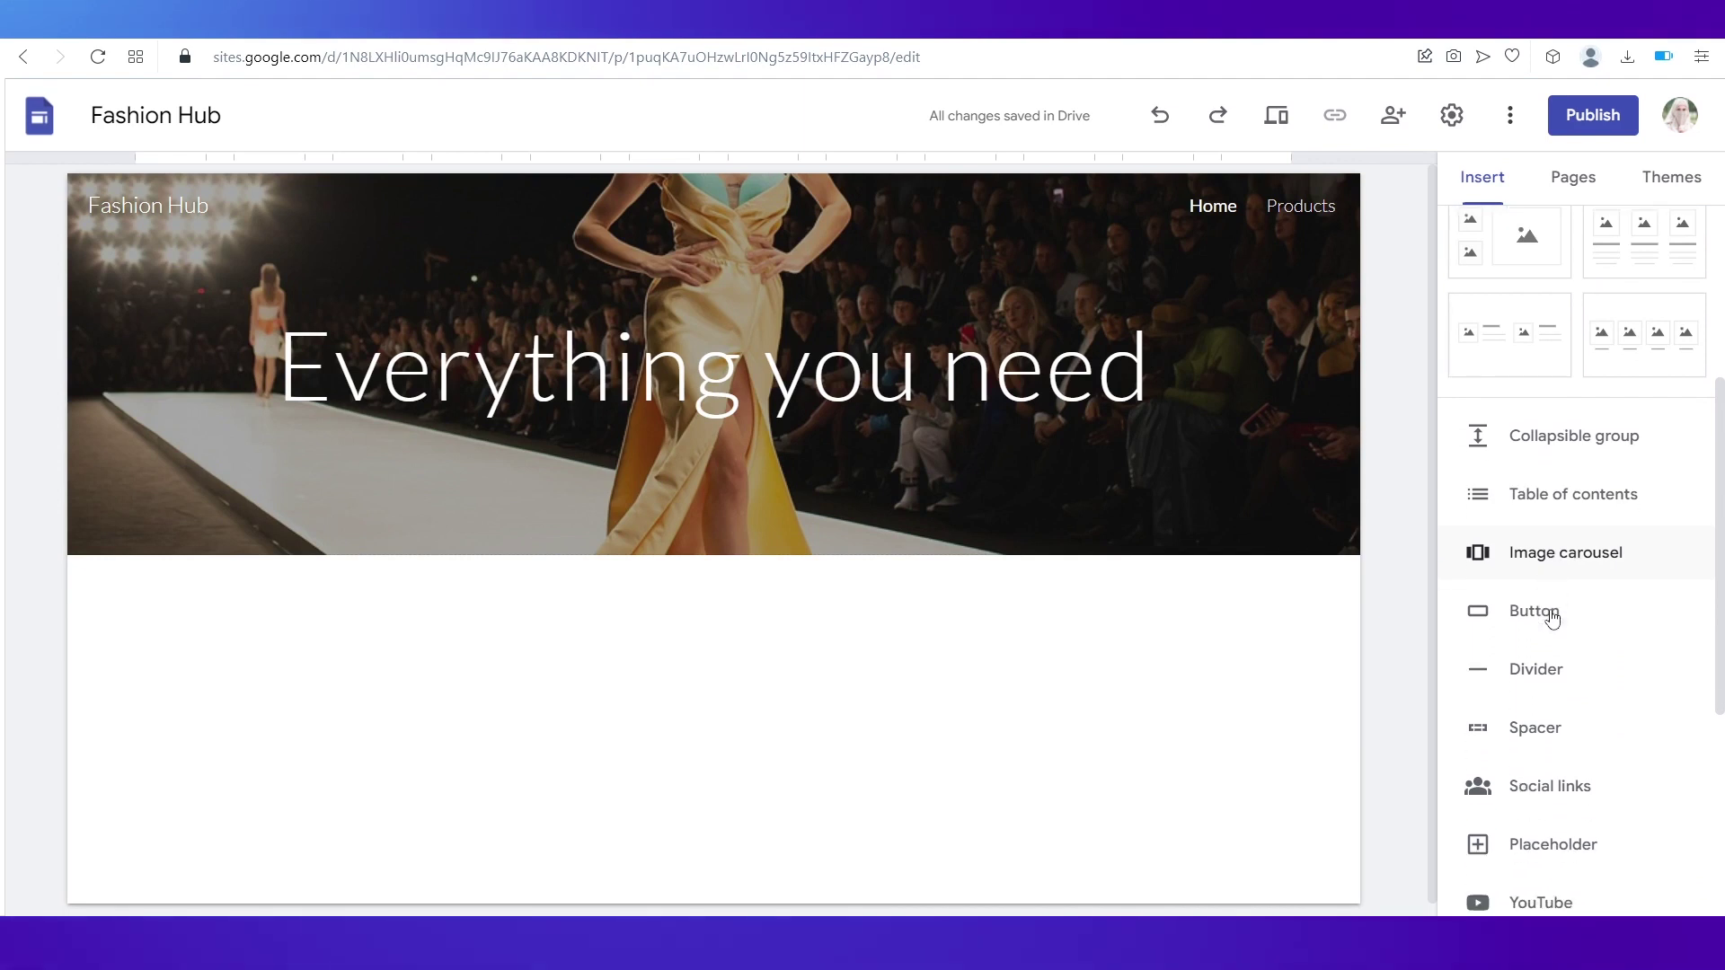
scroll(1552, 618, "down", 1)
left_click(1523, 555)
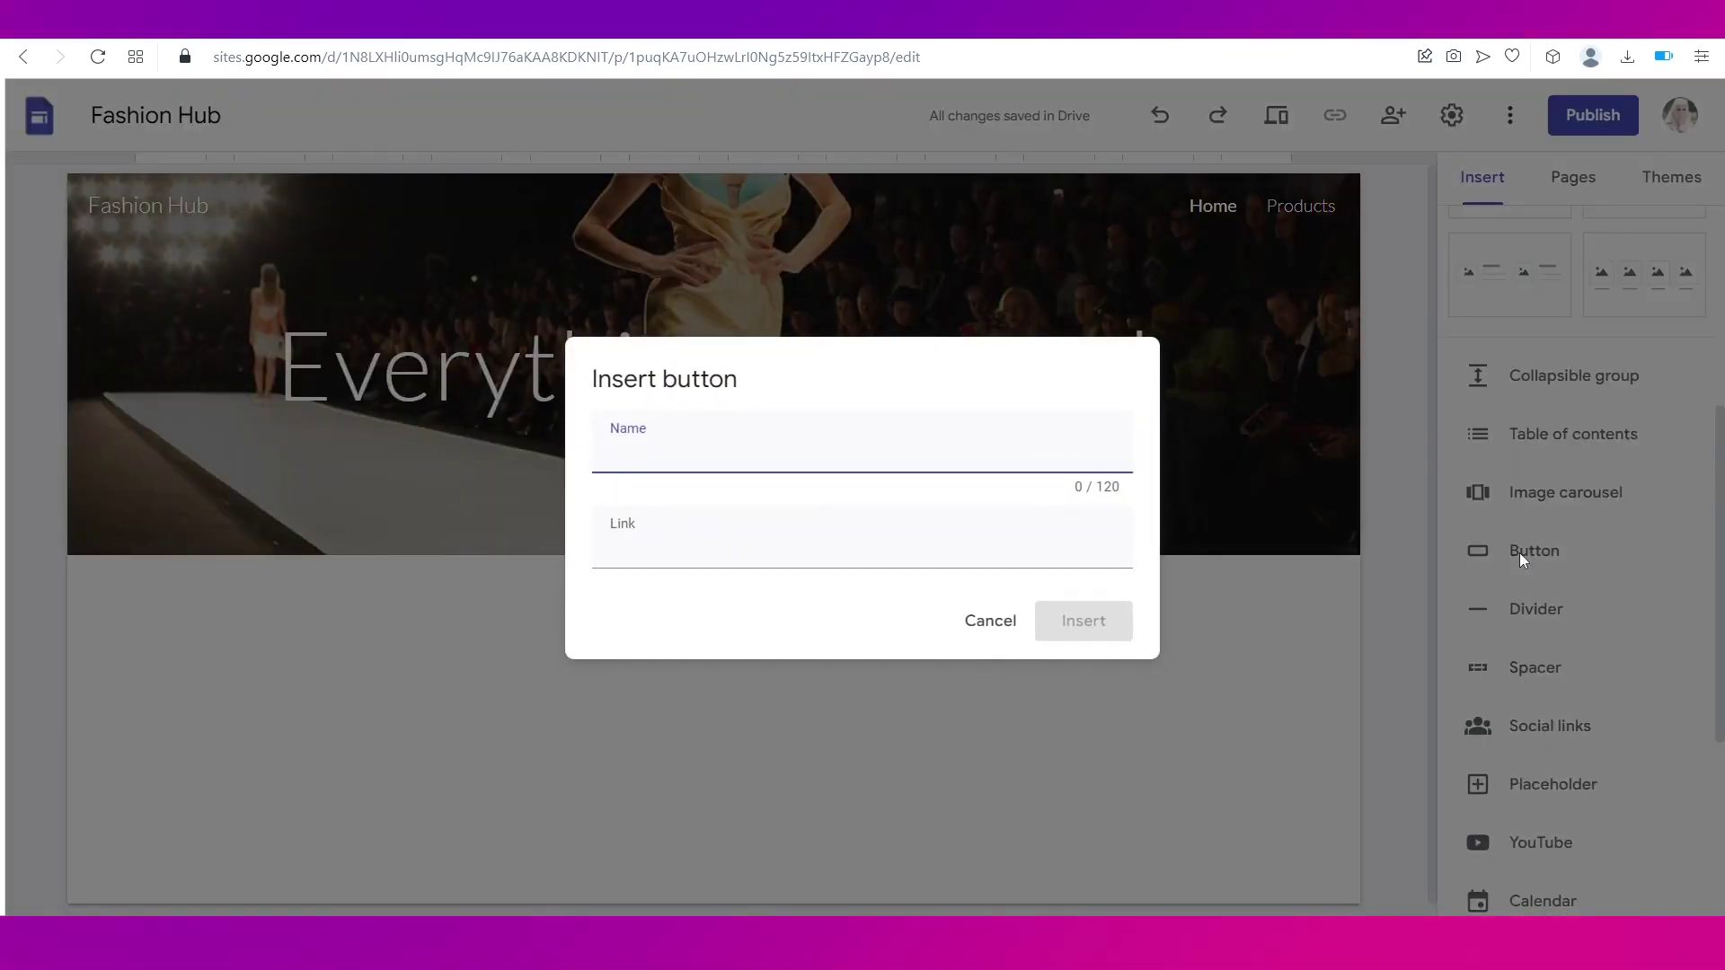
type("Shop ")
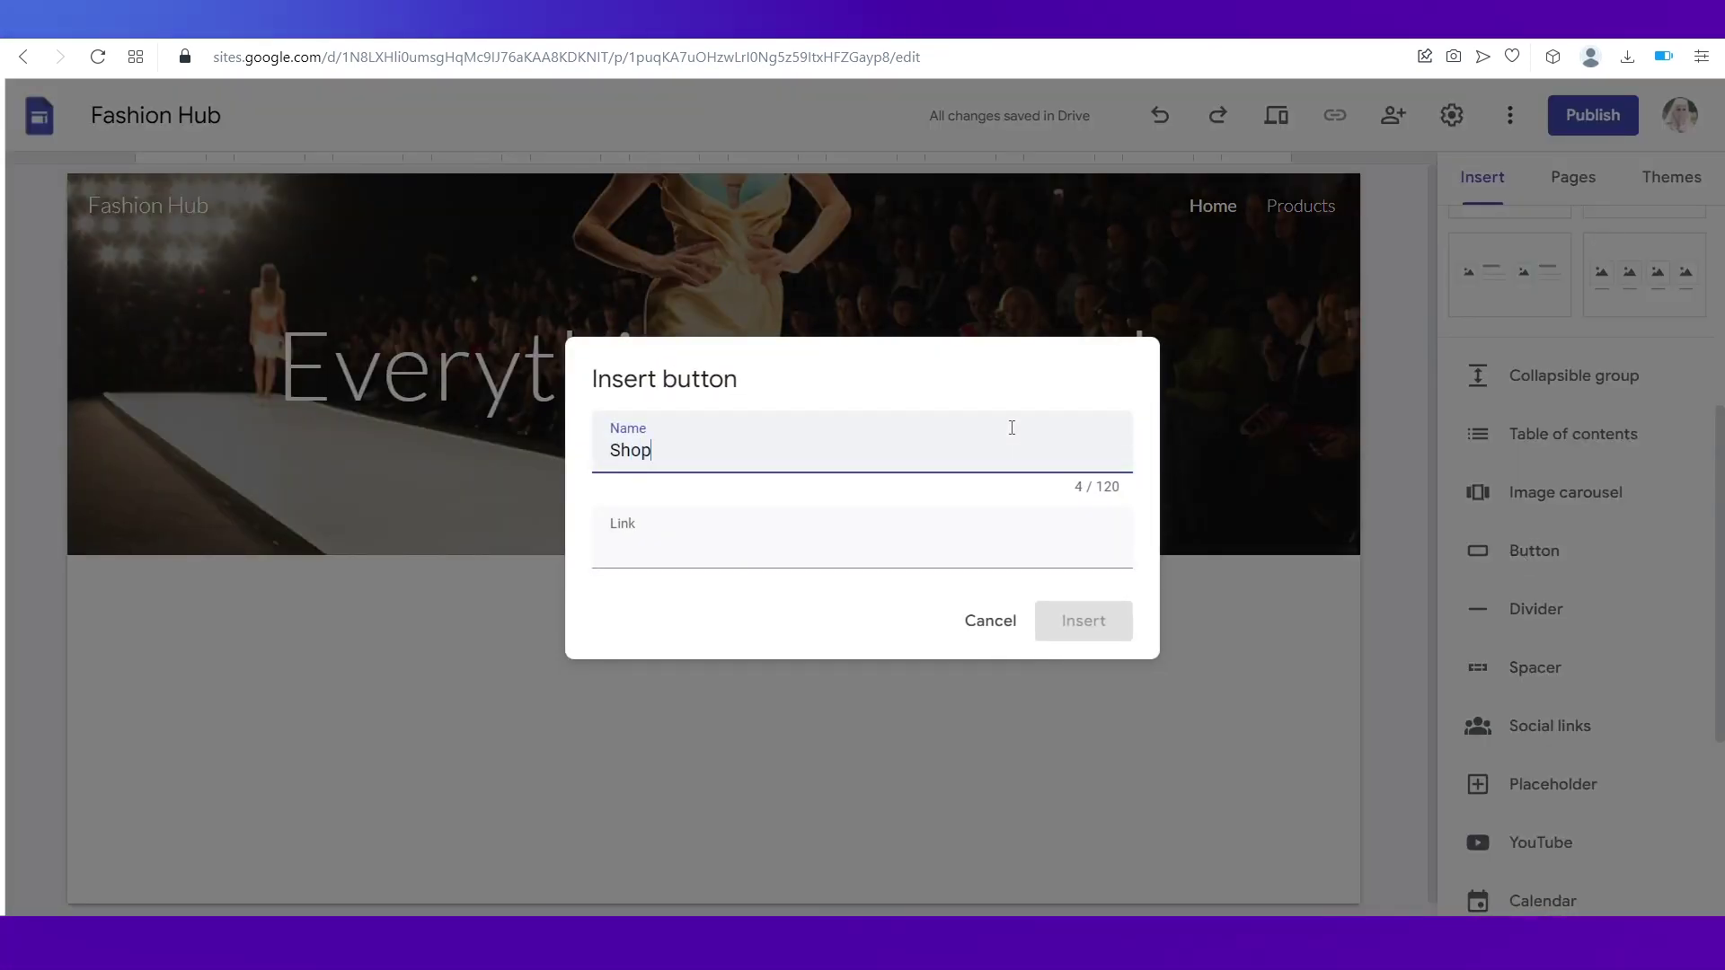
type("Now!")
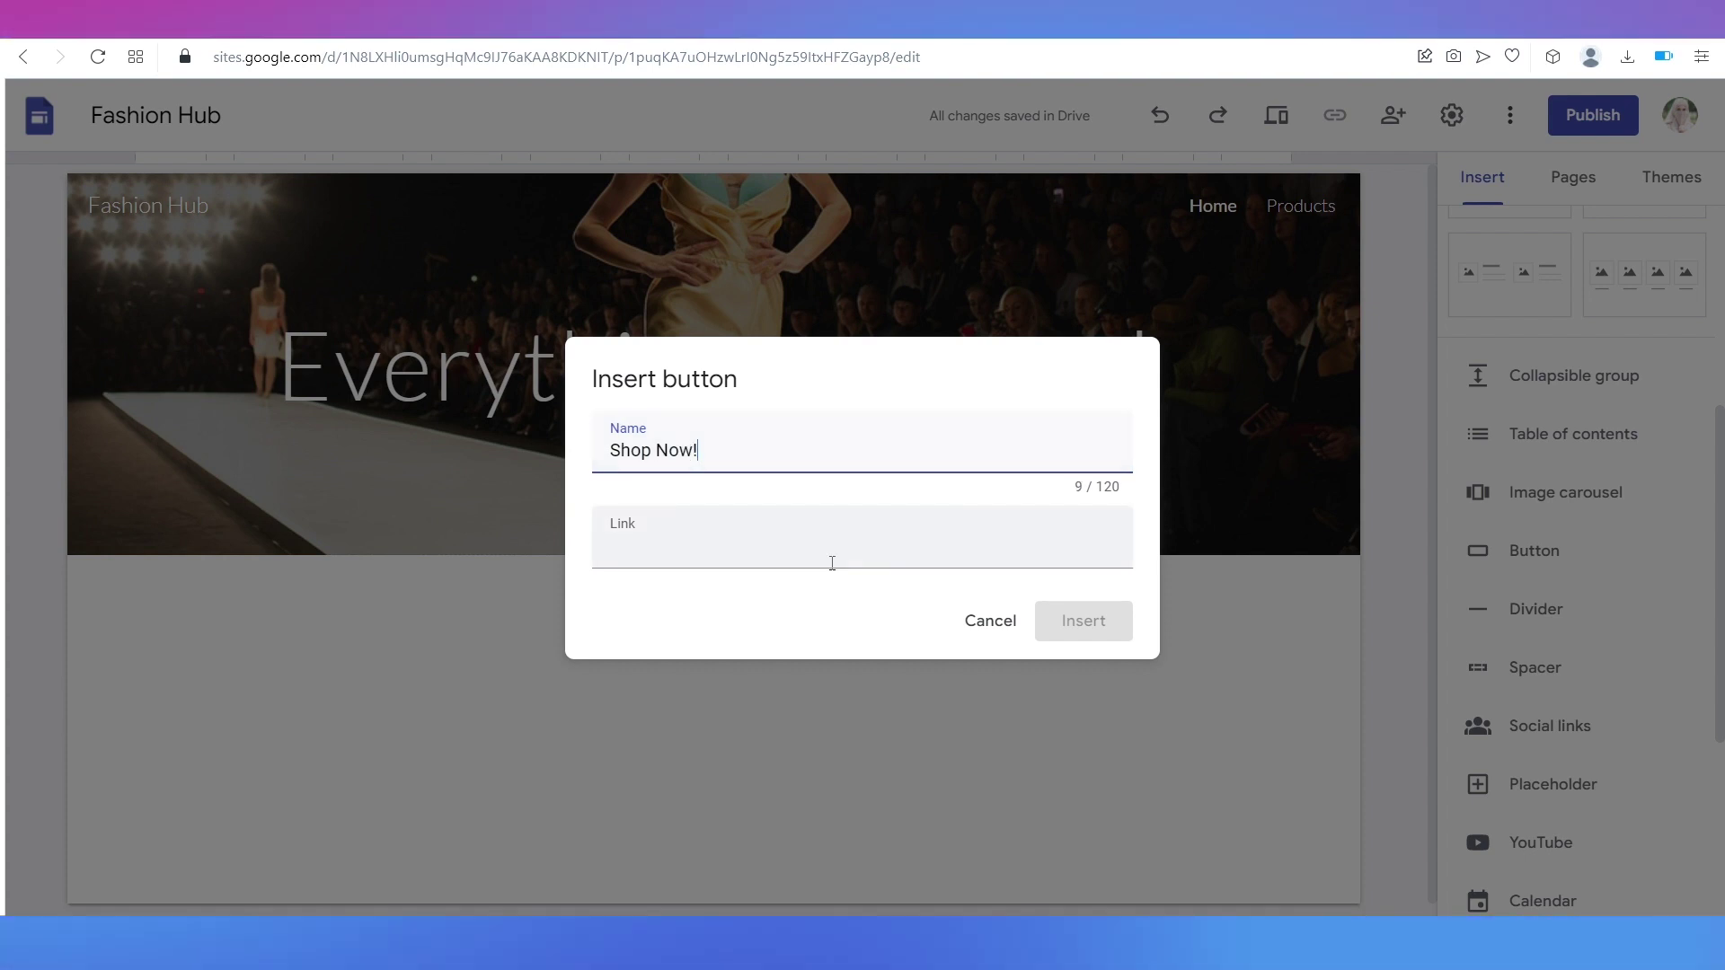
left_click(832, 563)
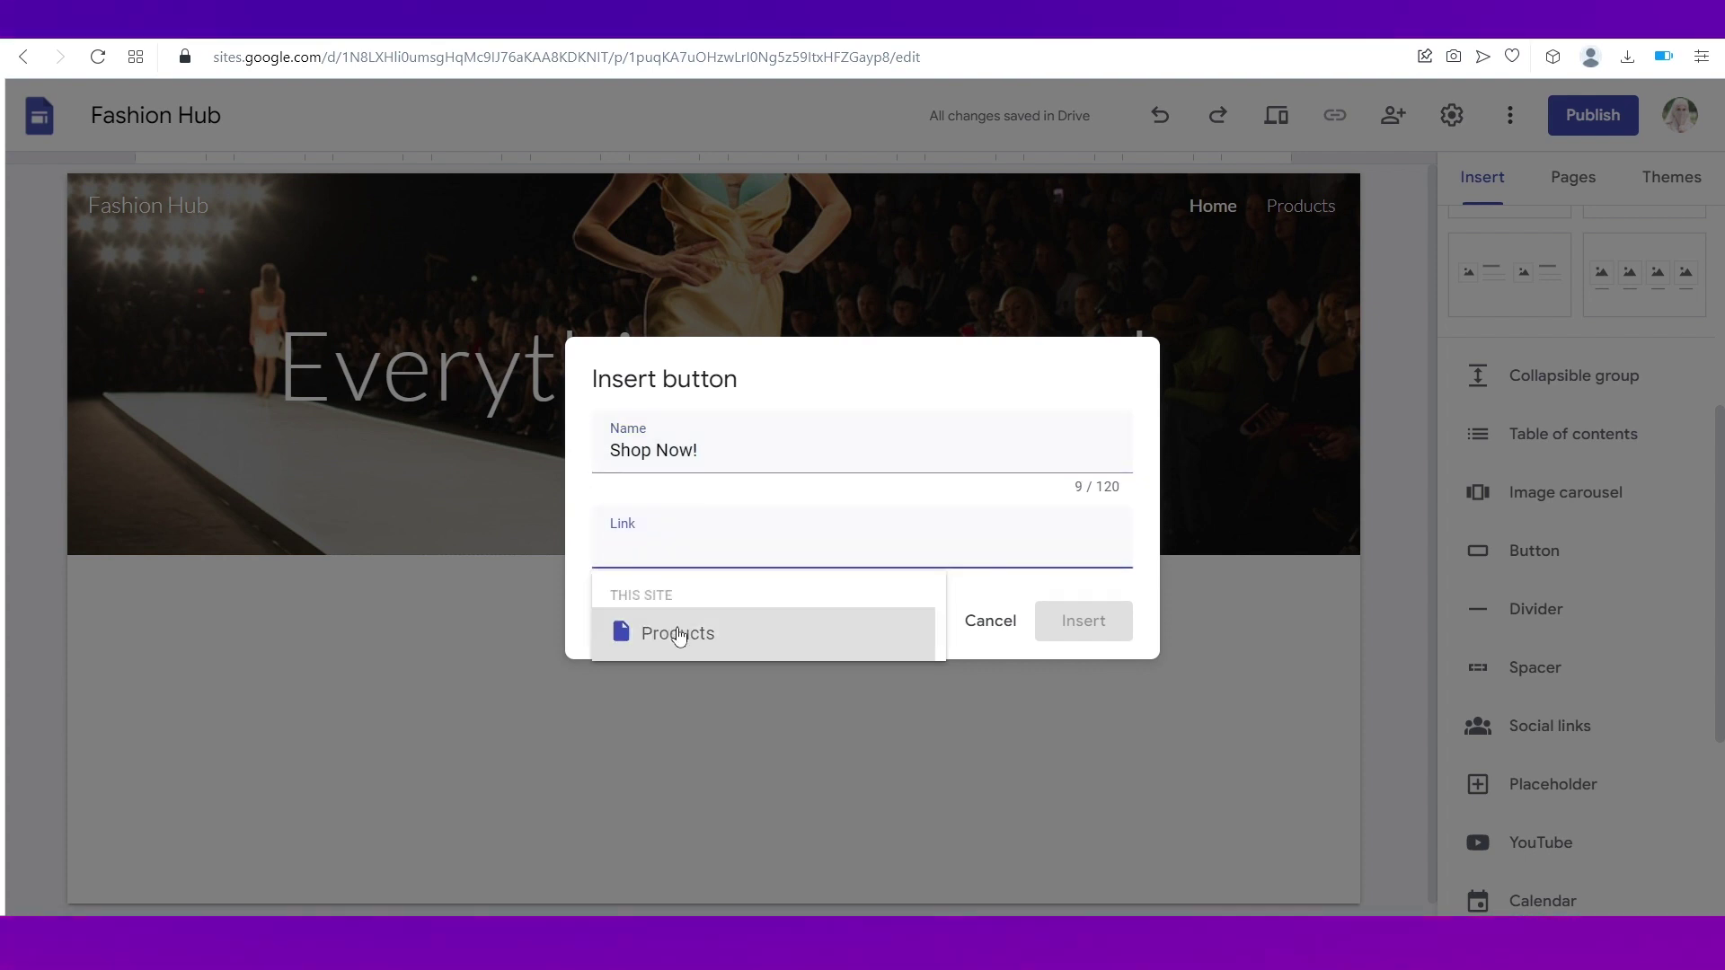
left_click(679, 633)
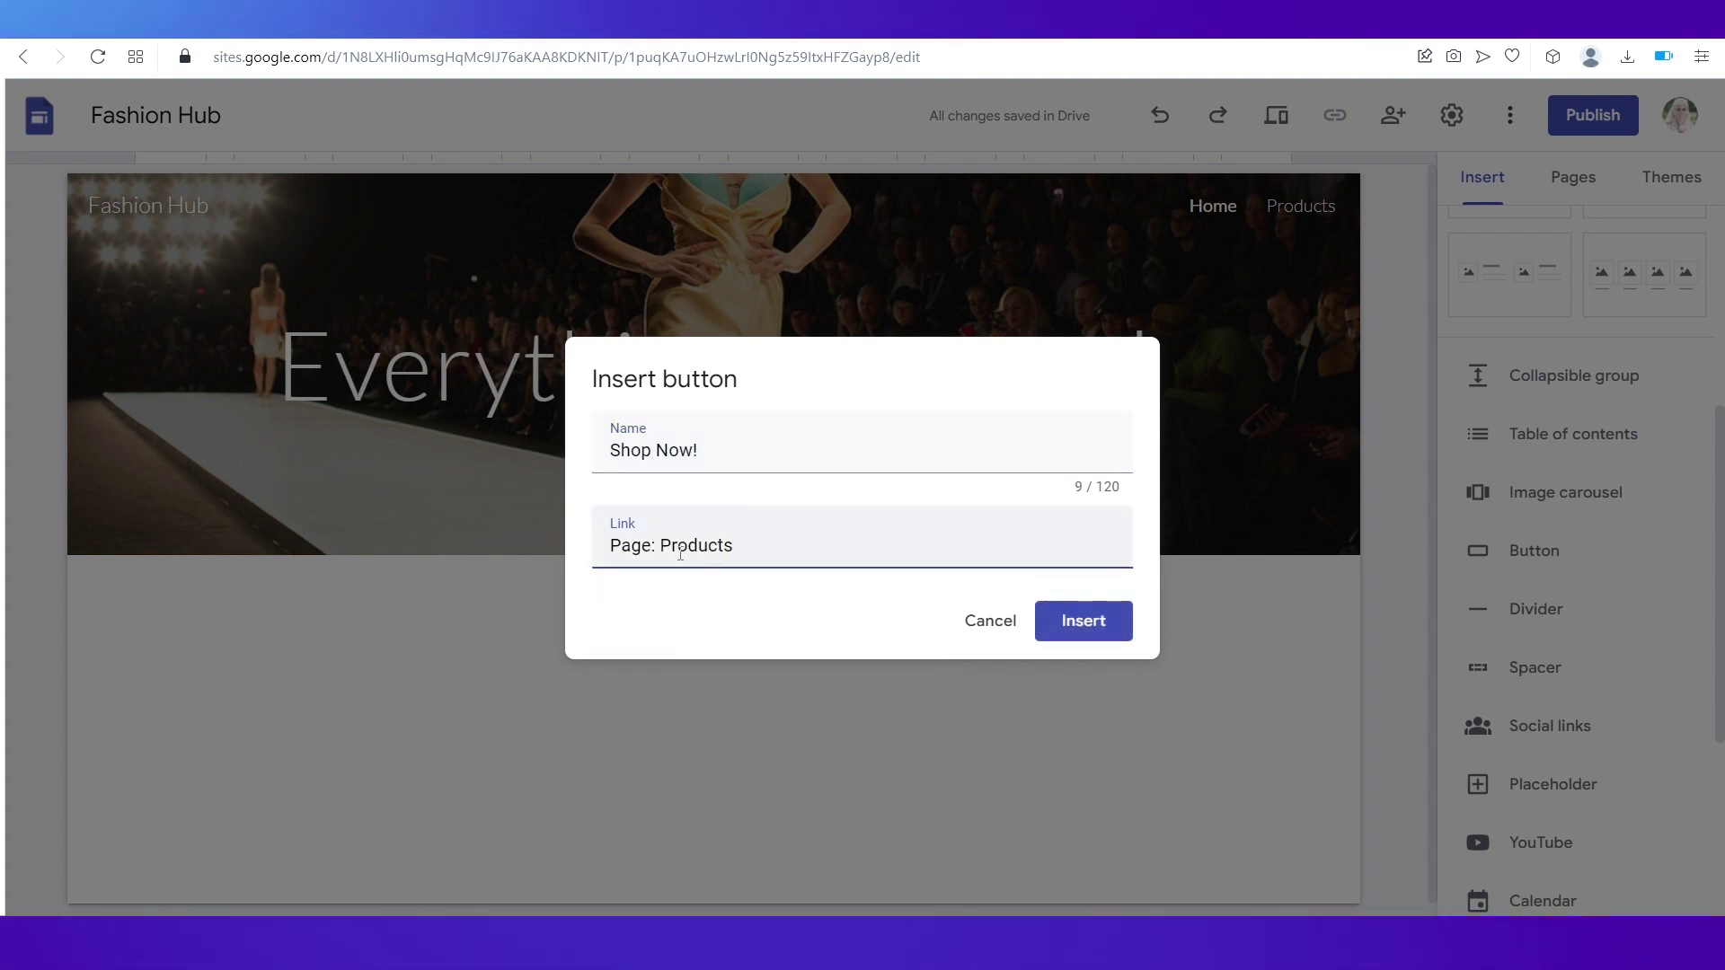
left_click(1060, 624)
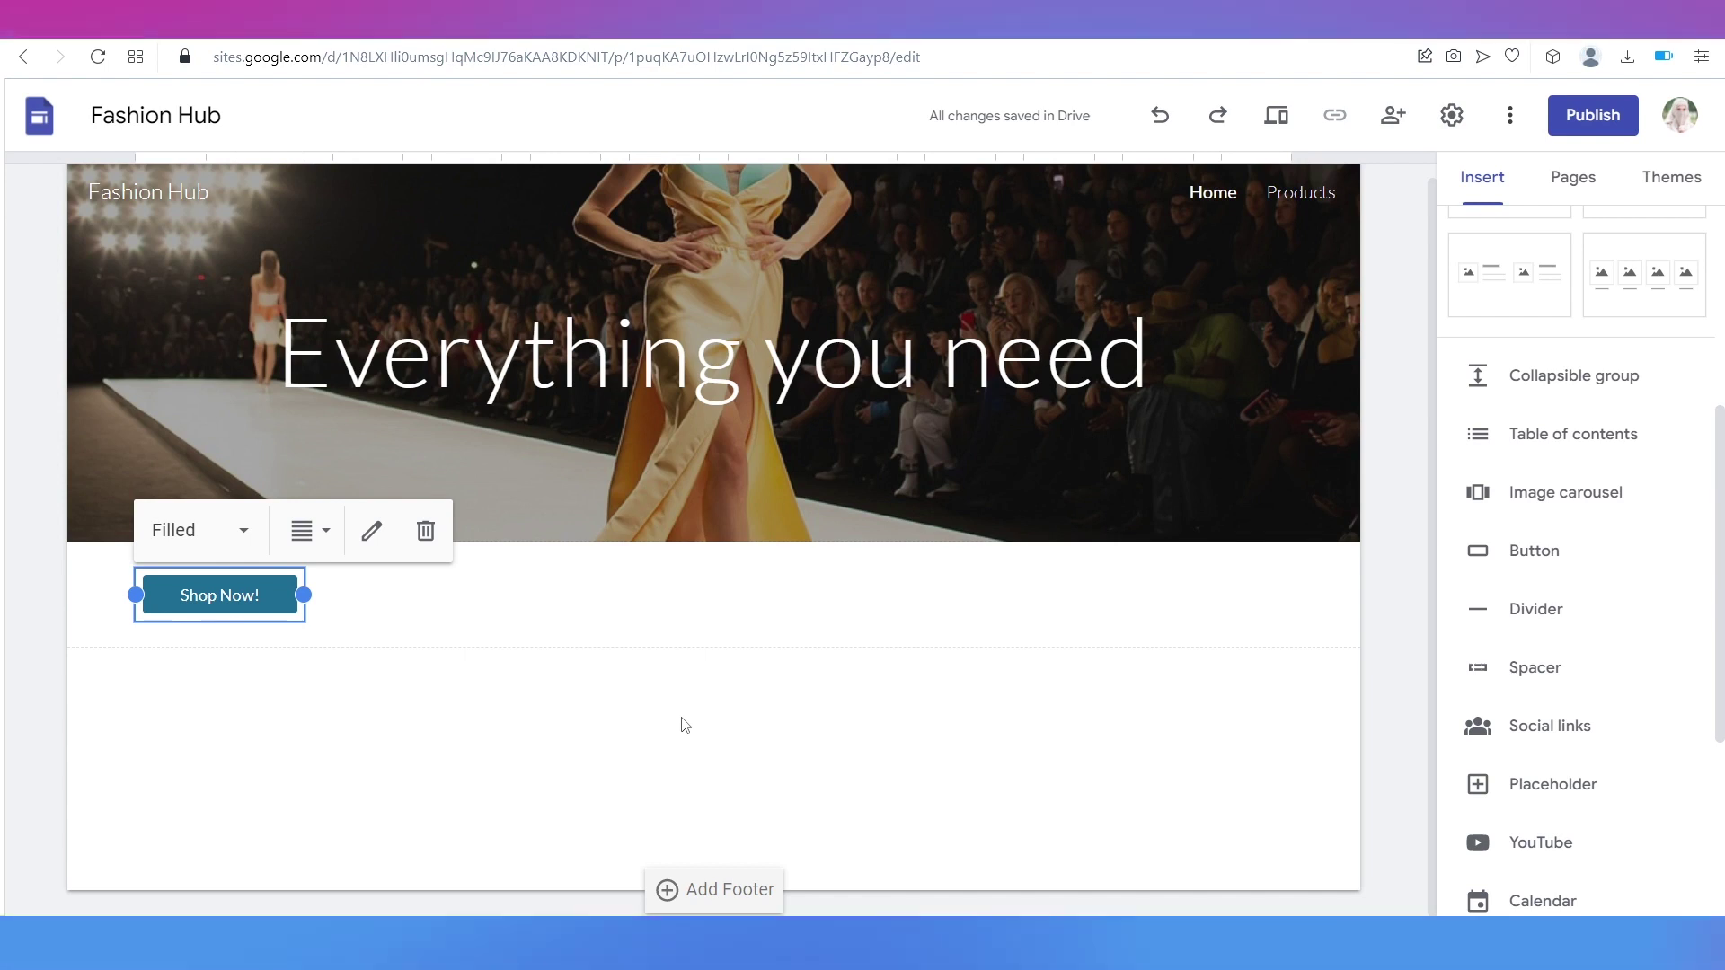
left_click_drag(222, 589, 728, 415)
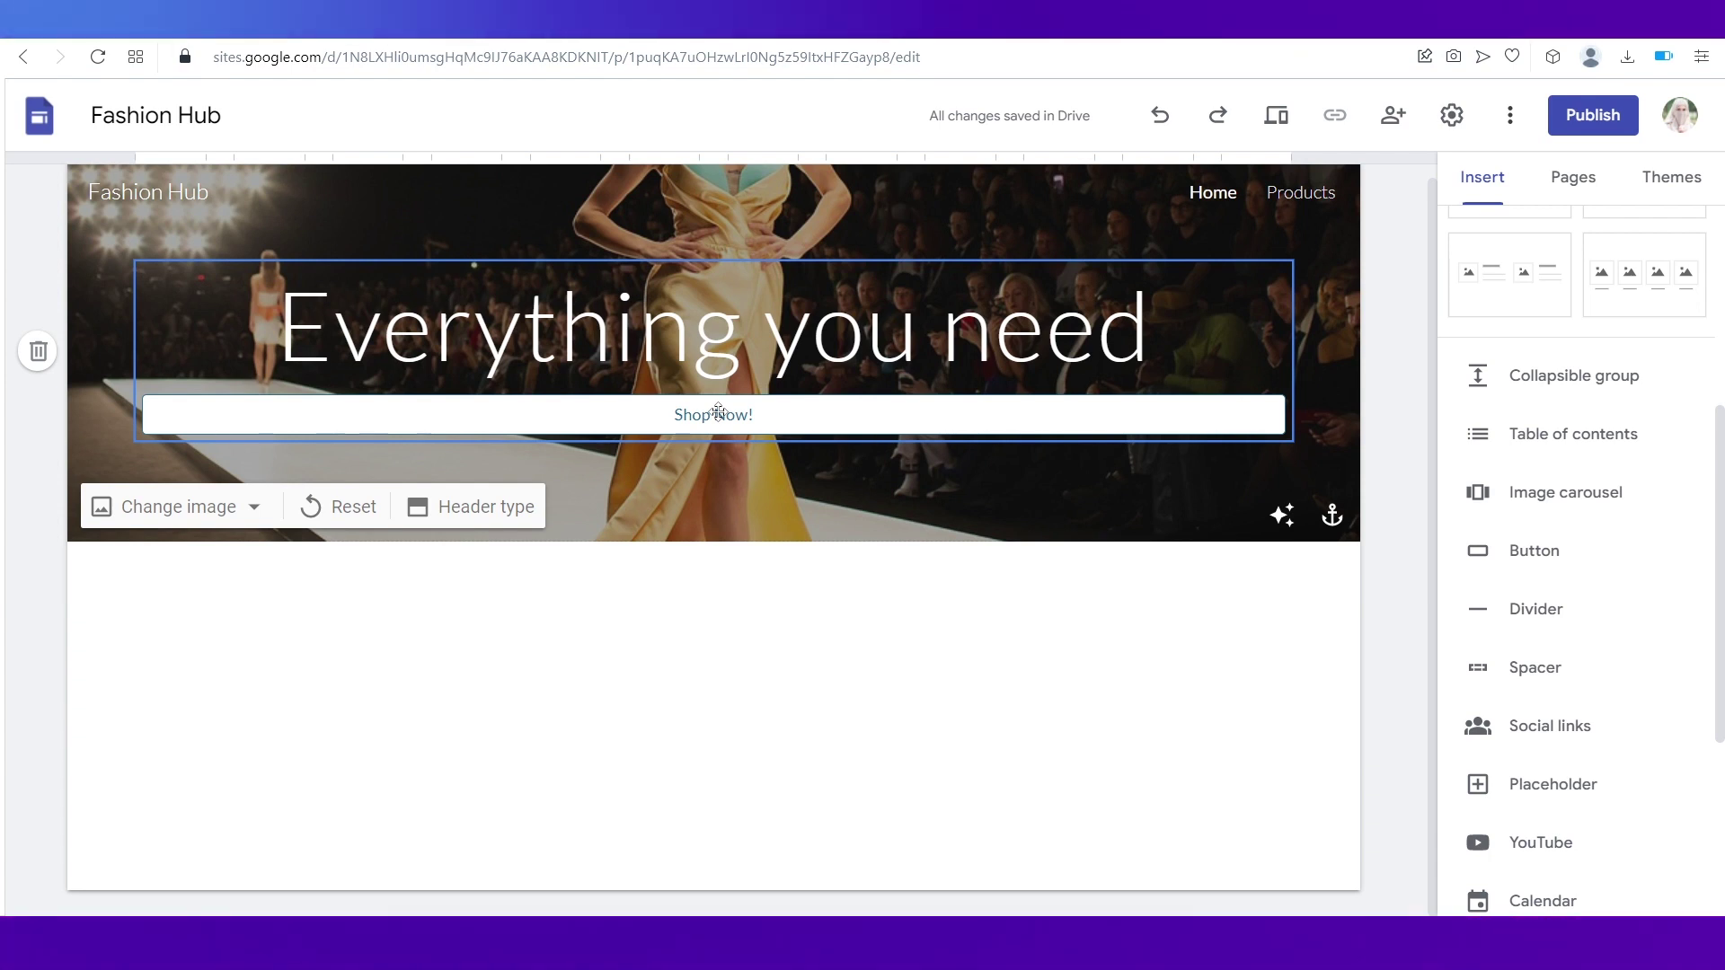
Step: Open the Products page for editing
left_click(1574, 177)
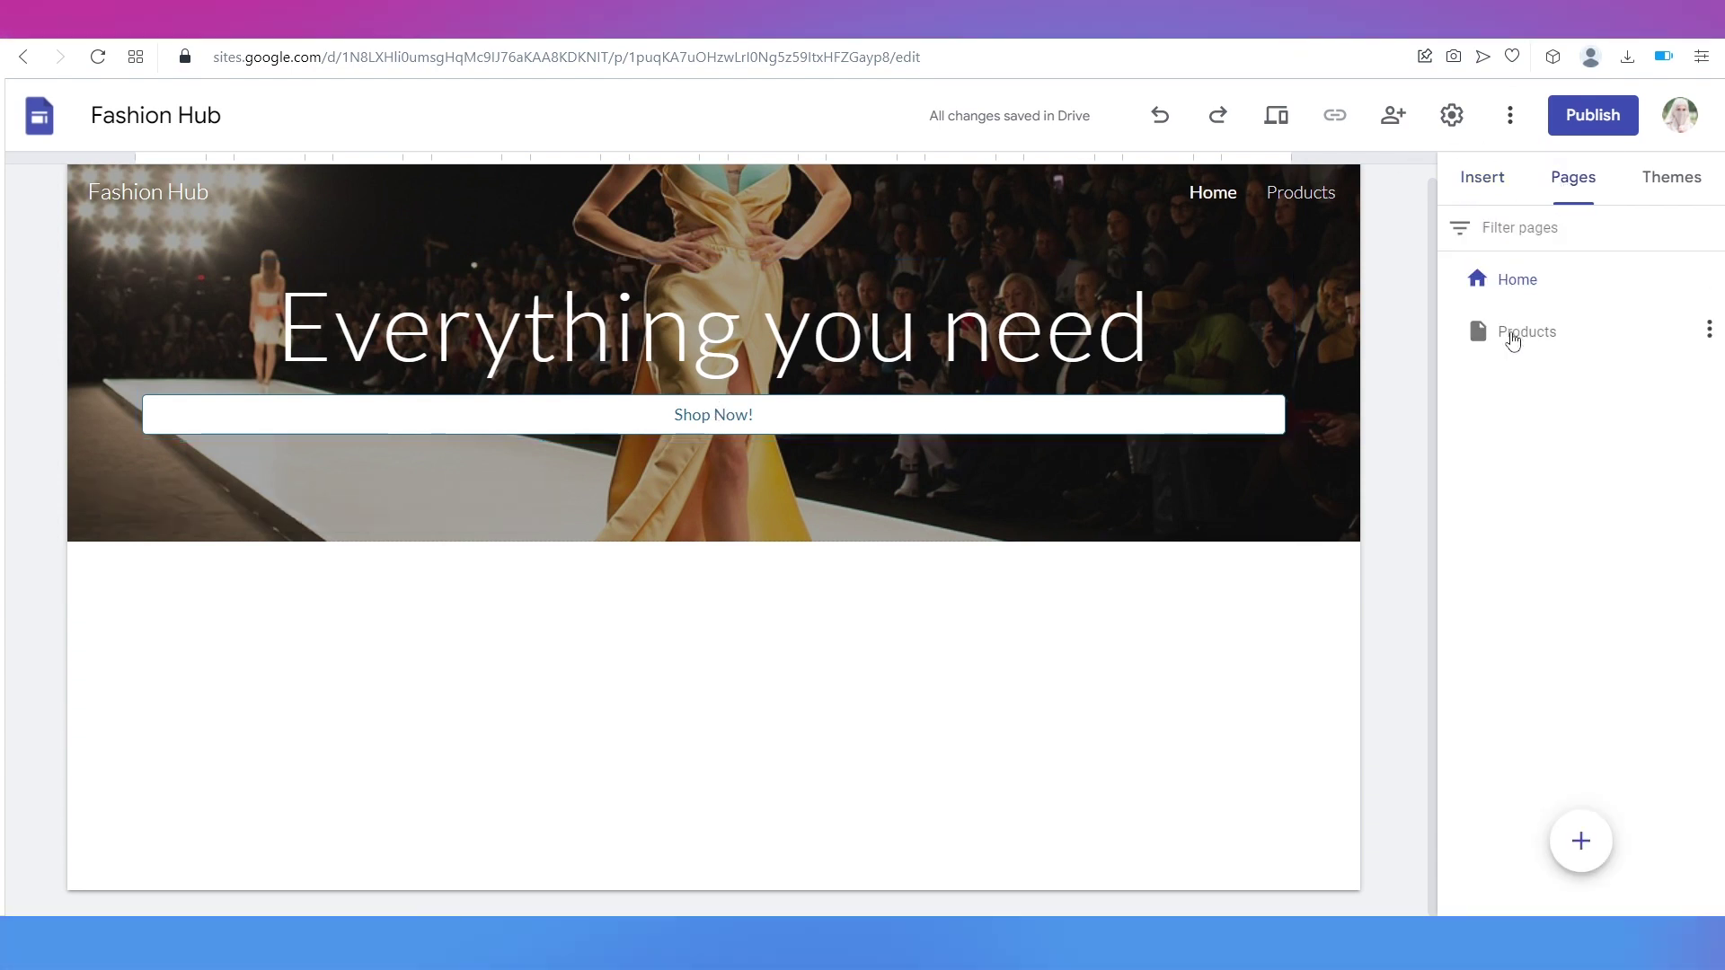
left_click(1519, 333)
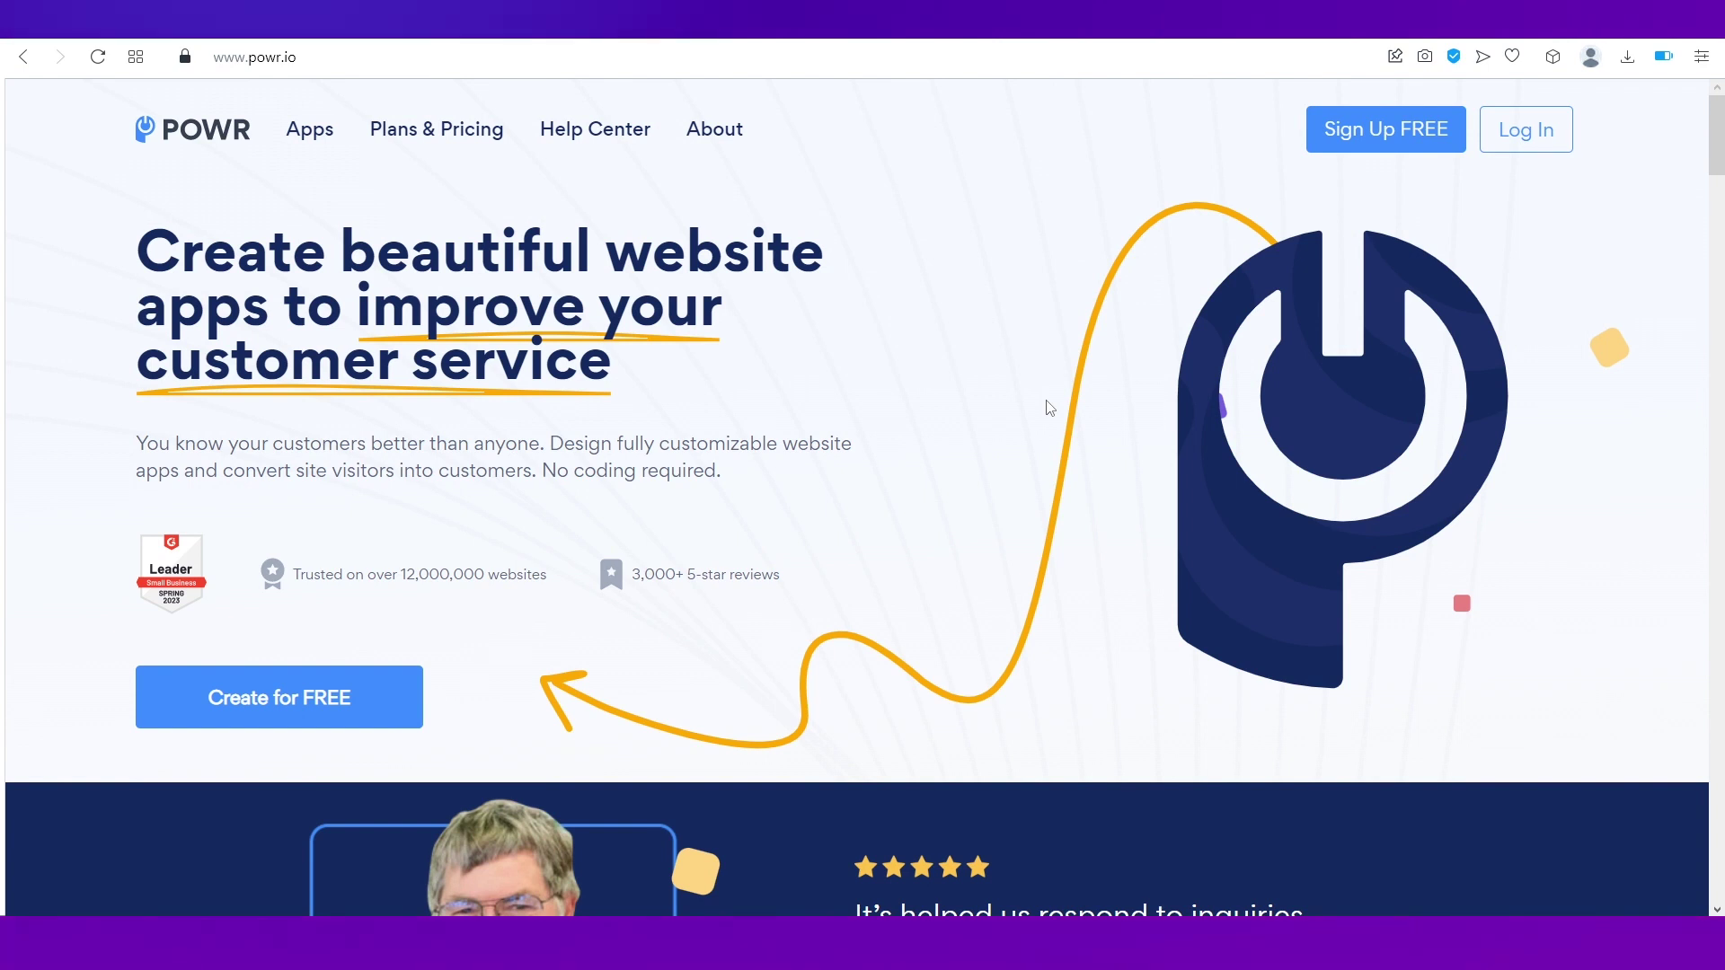
Step: Sign up for a free POWR account and browse the app library for a new app
left_click(1382, 135)
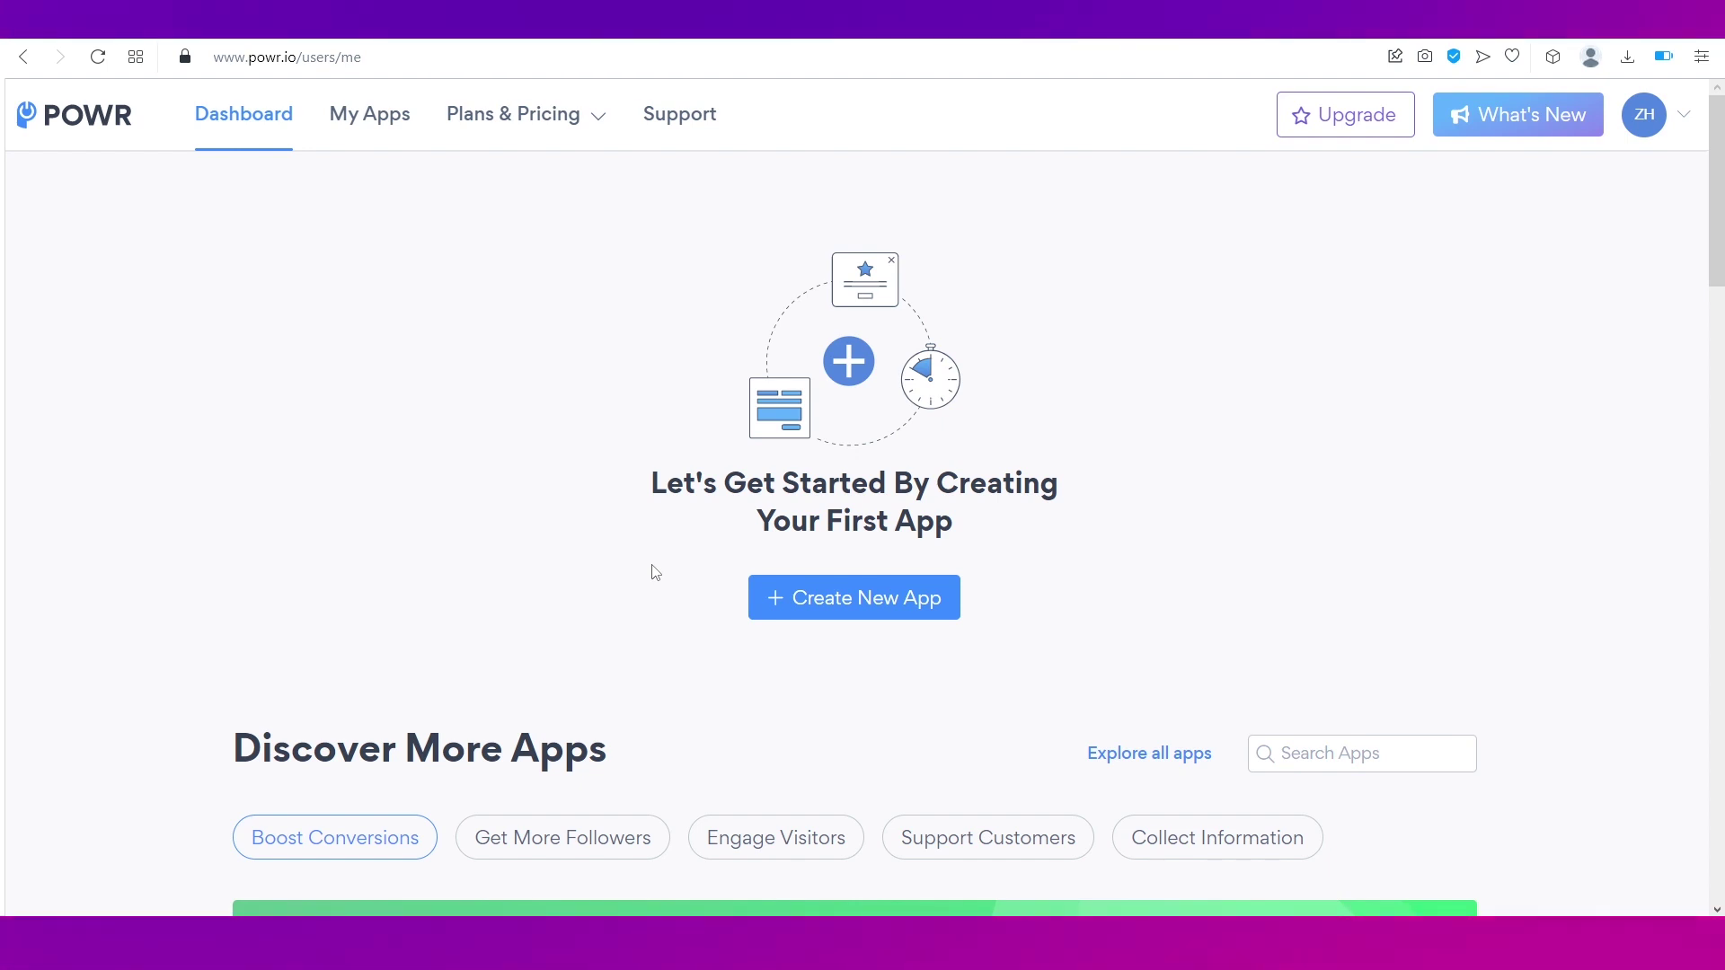
left_click(818, 598)
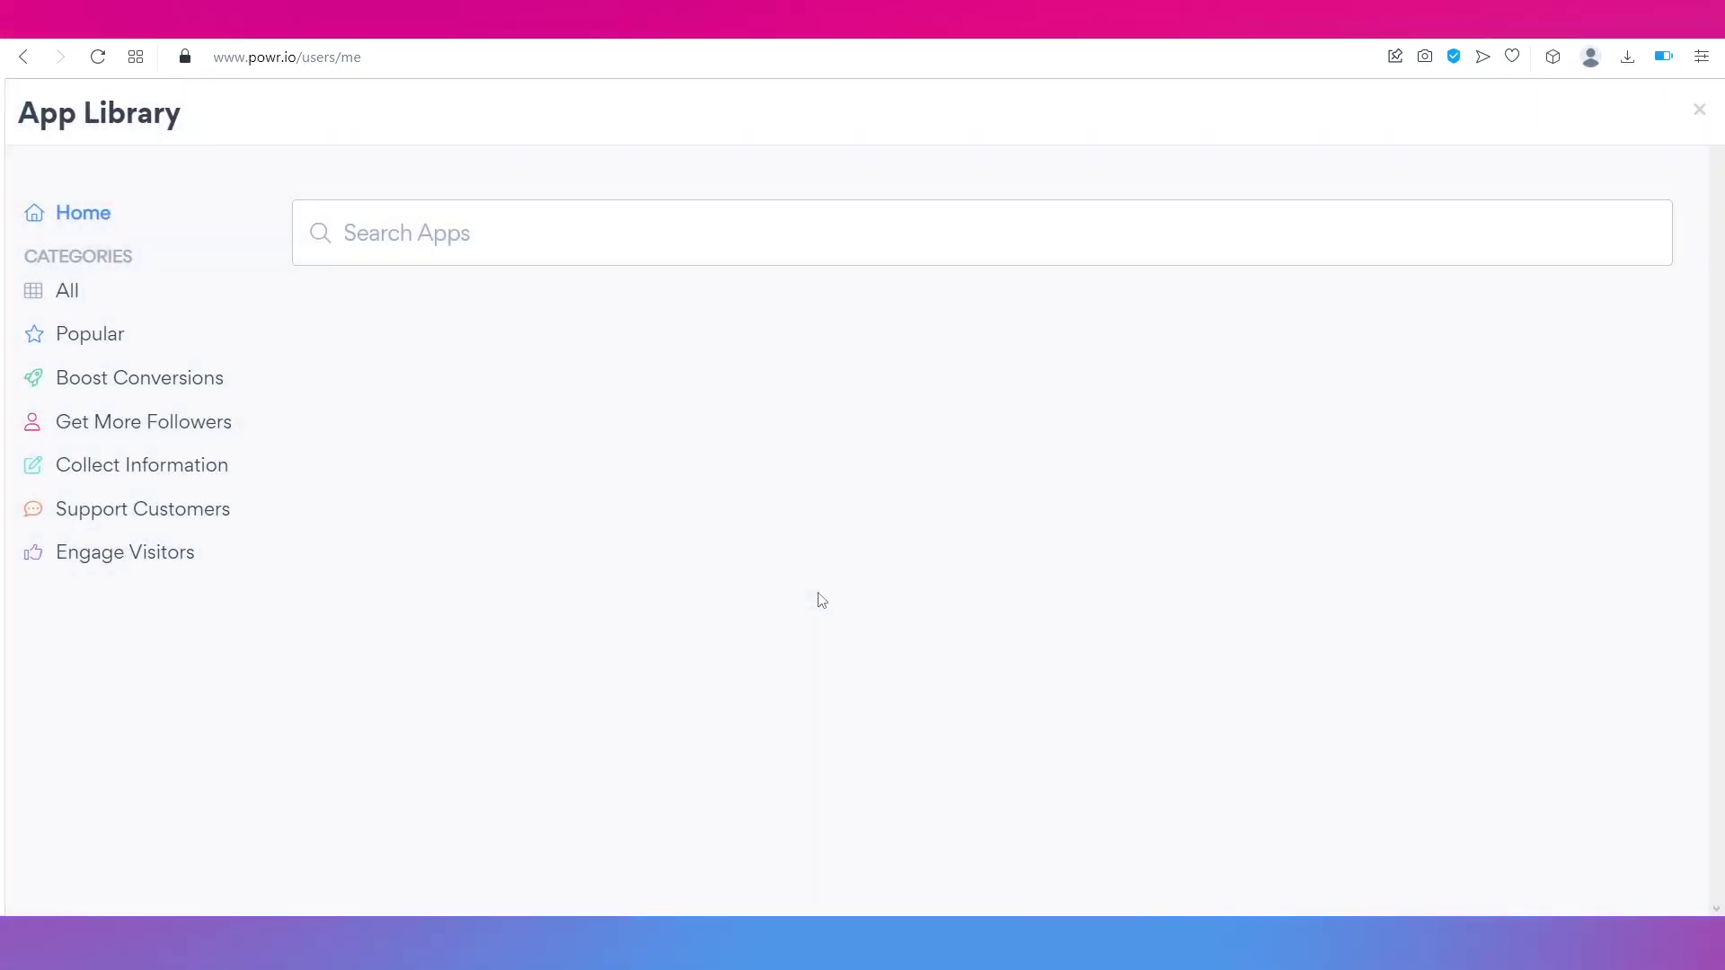
scroll(821, 599, "down", 5)
scroll(821, 600, "down", 13)
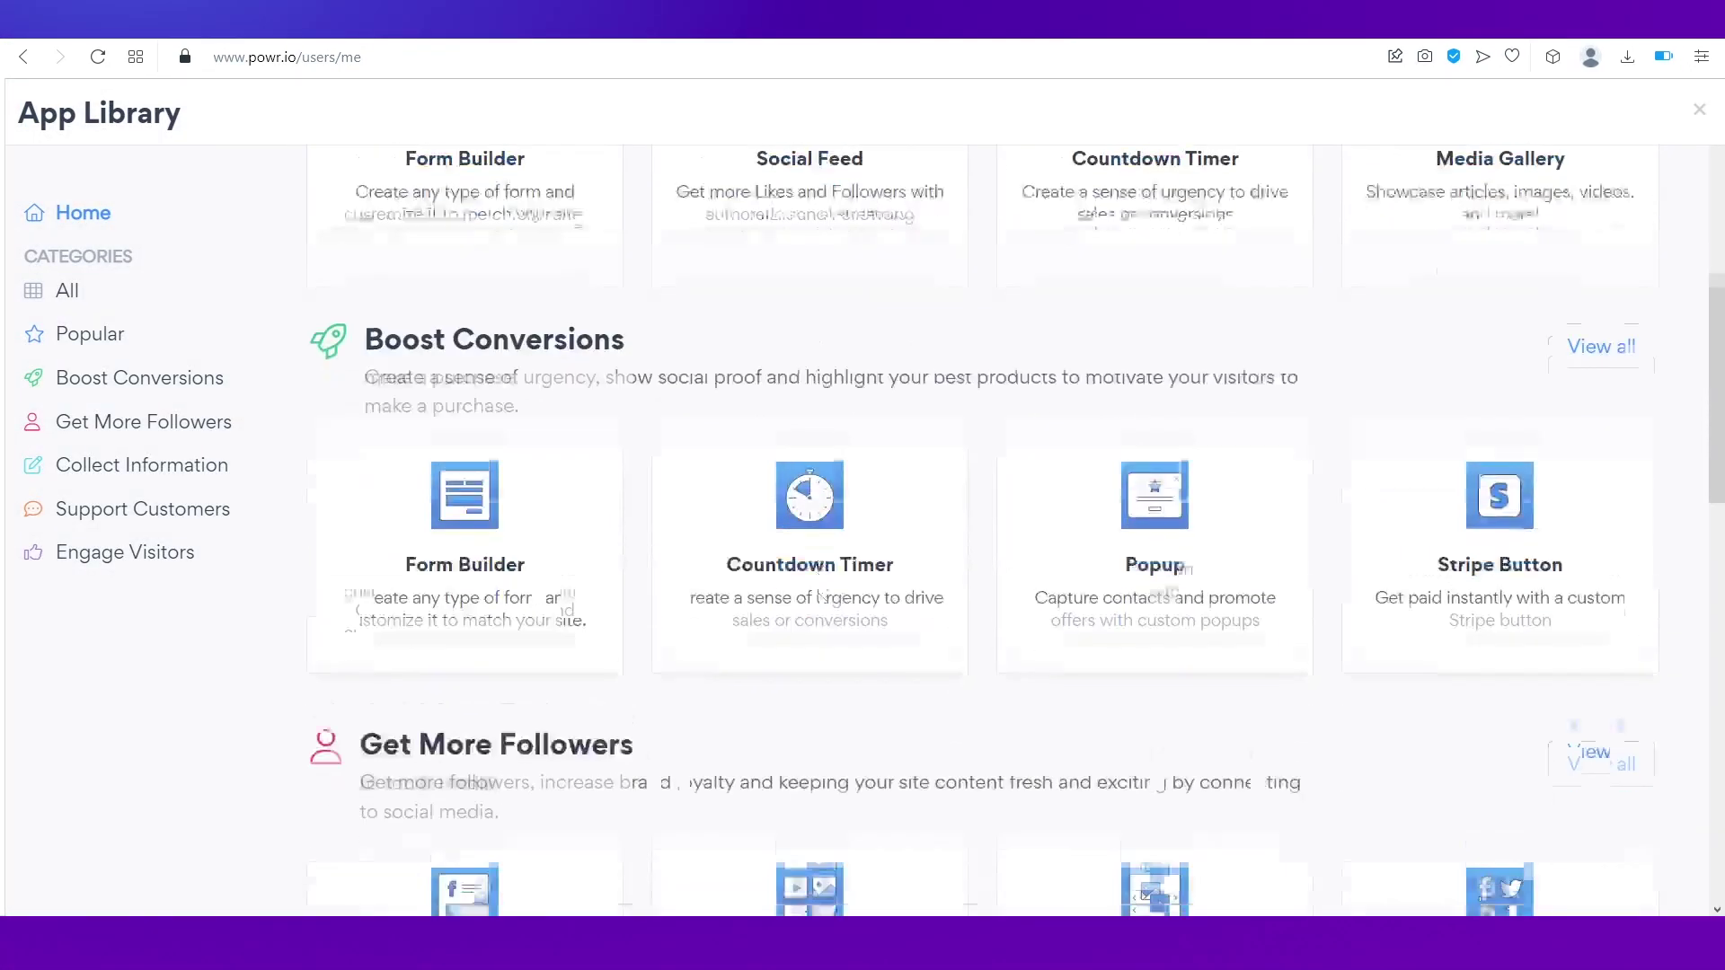
scroll(821, 599, "down", 6)
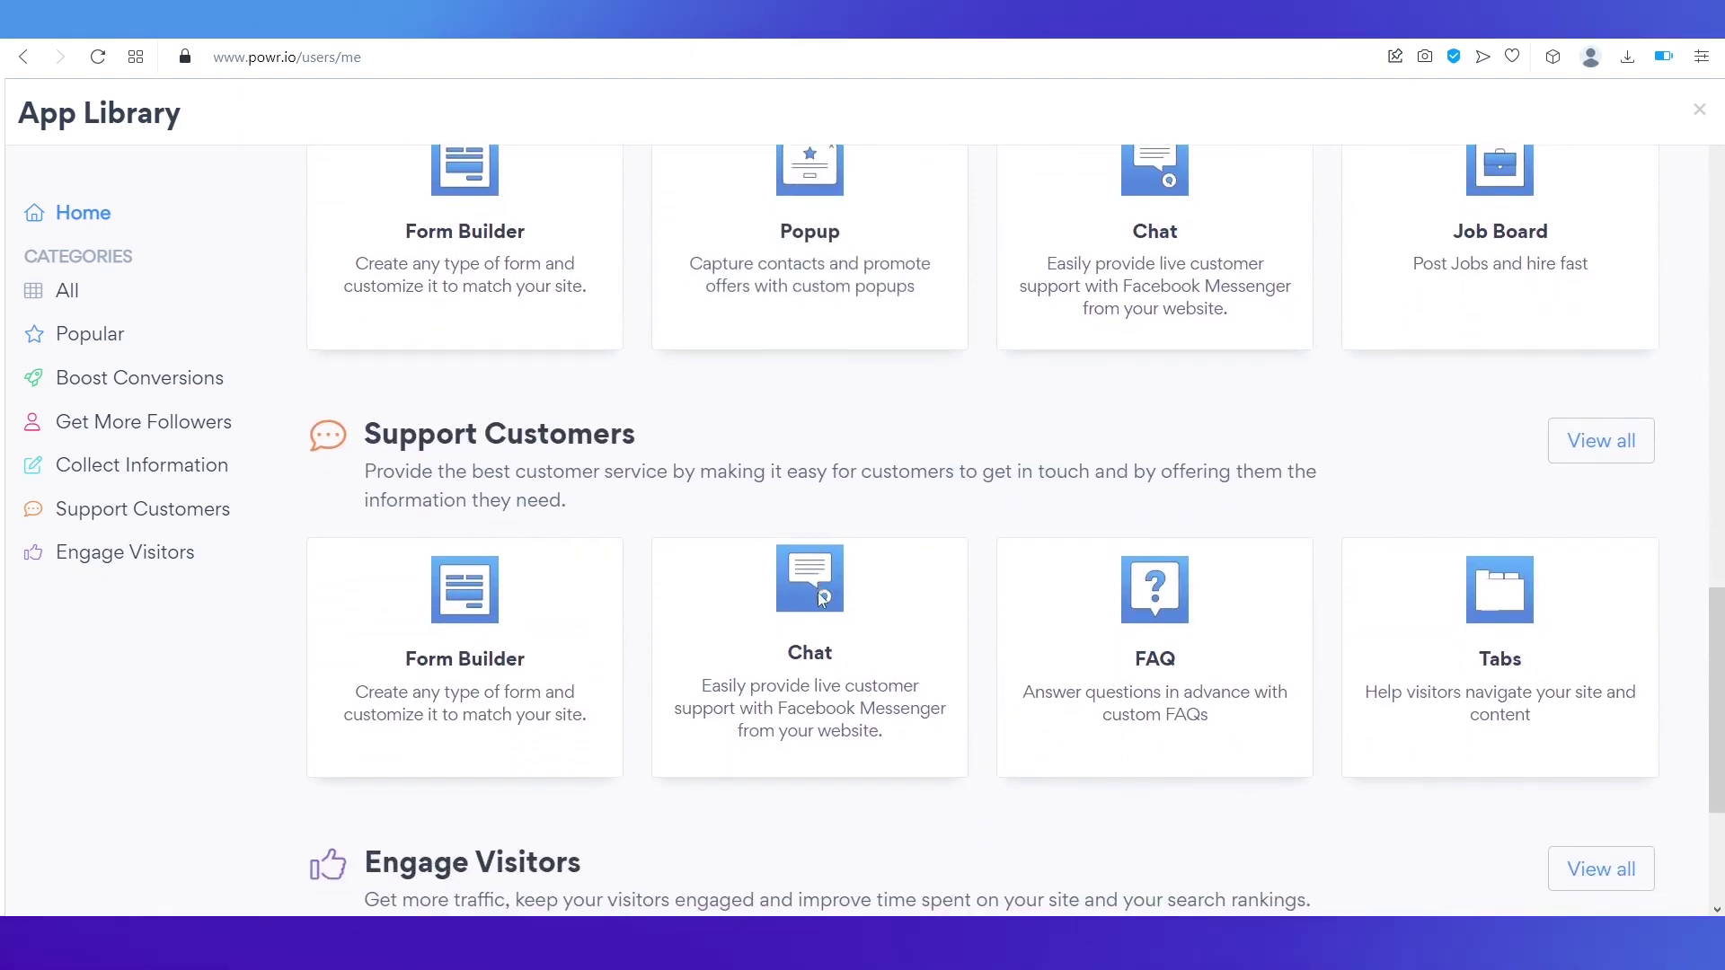
scroll(821, 600, "up", 17)
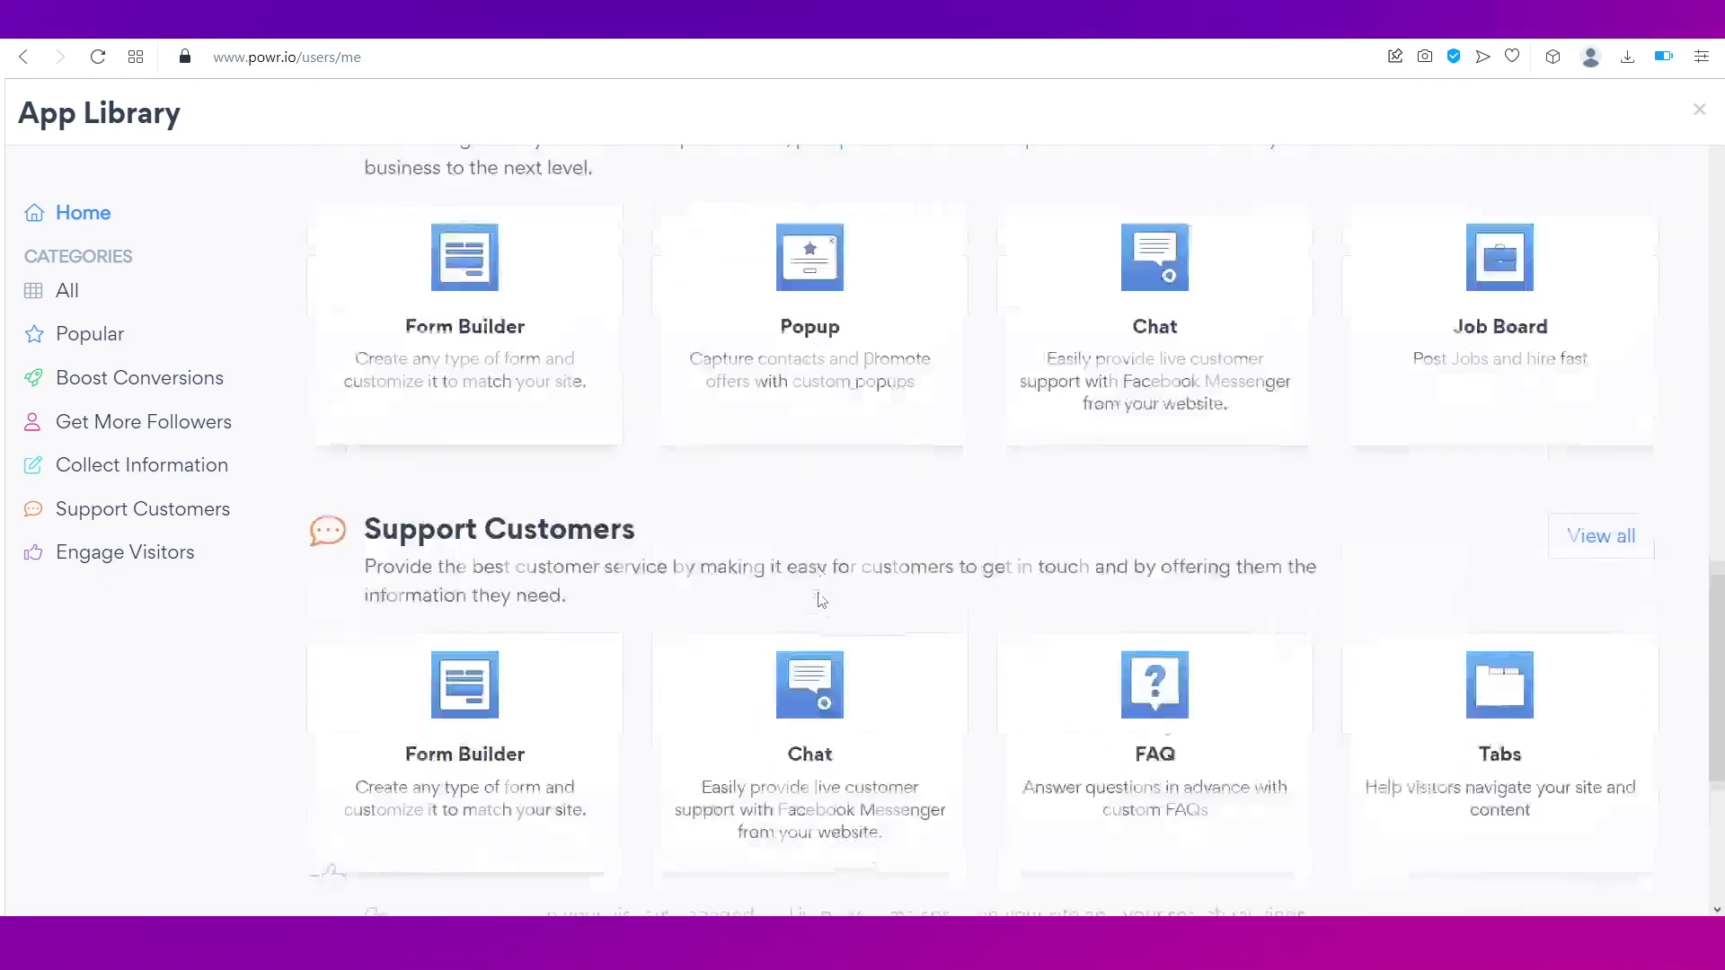
scroll(822, 599, "up", 3)
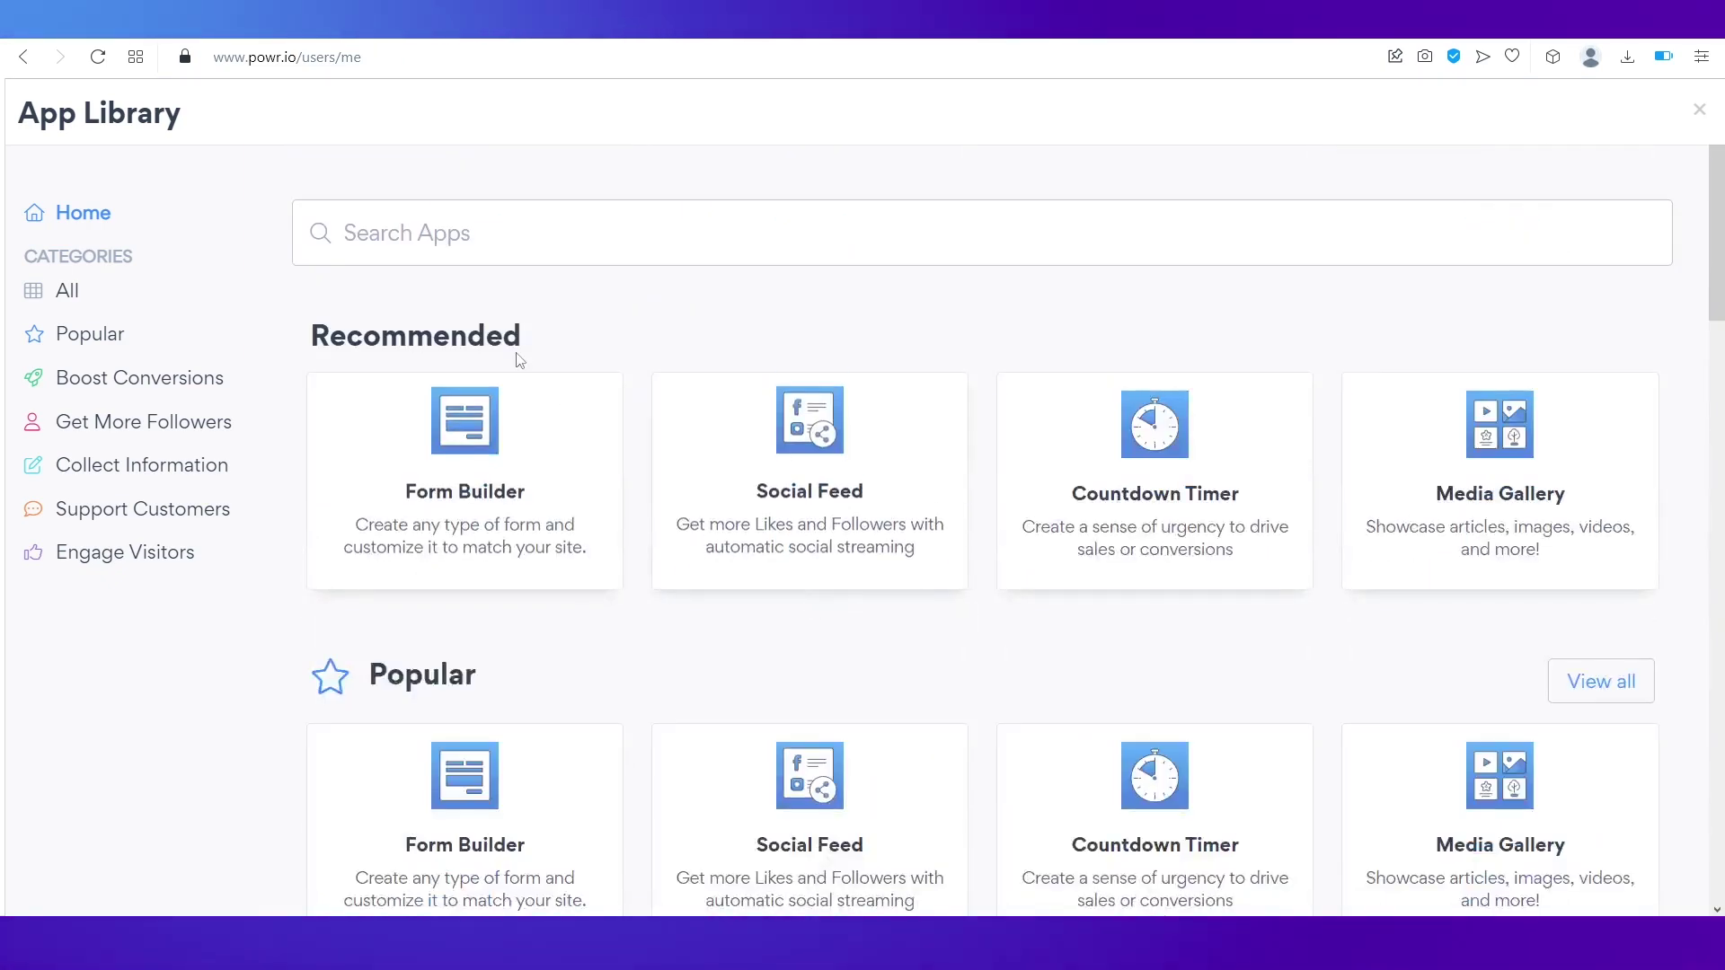
Step: Search the app library for "ecommerce" and get the Ecommerce app
left_click(349, 231)
type("ecommerce")
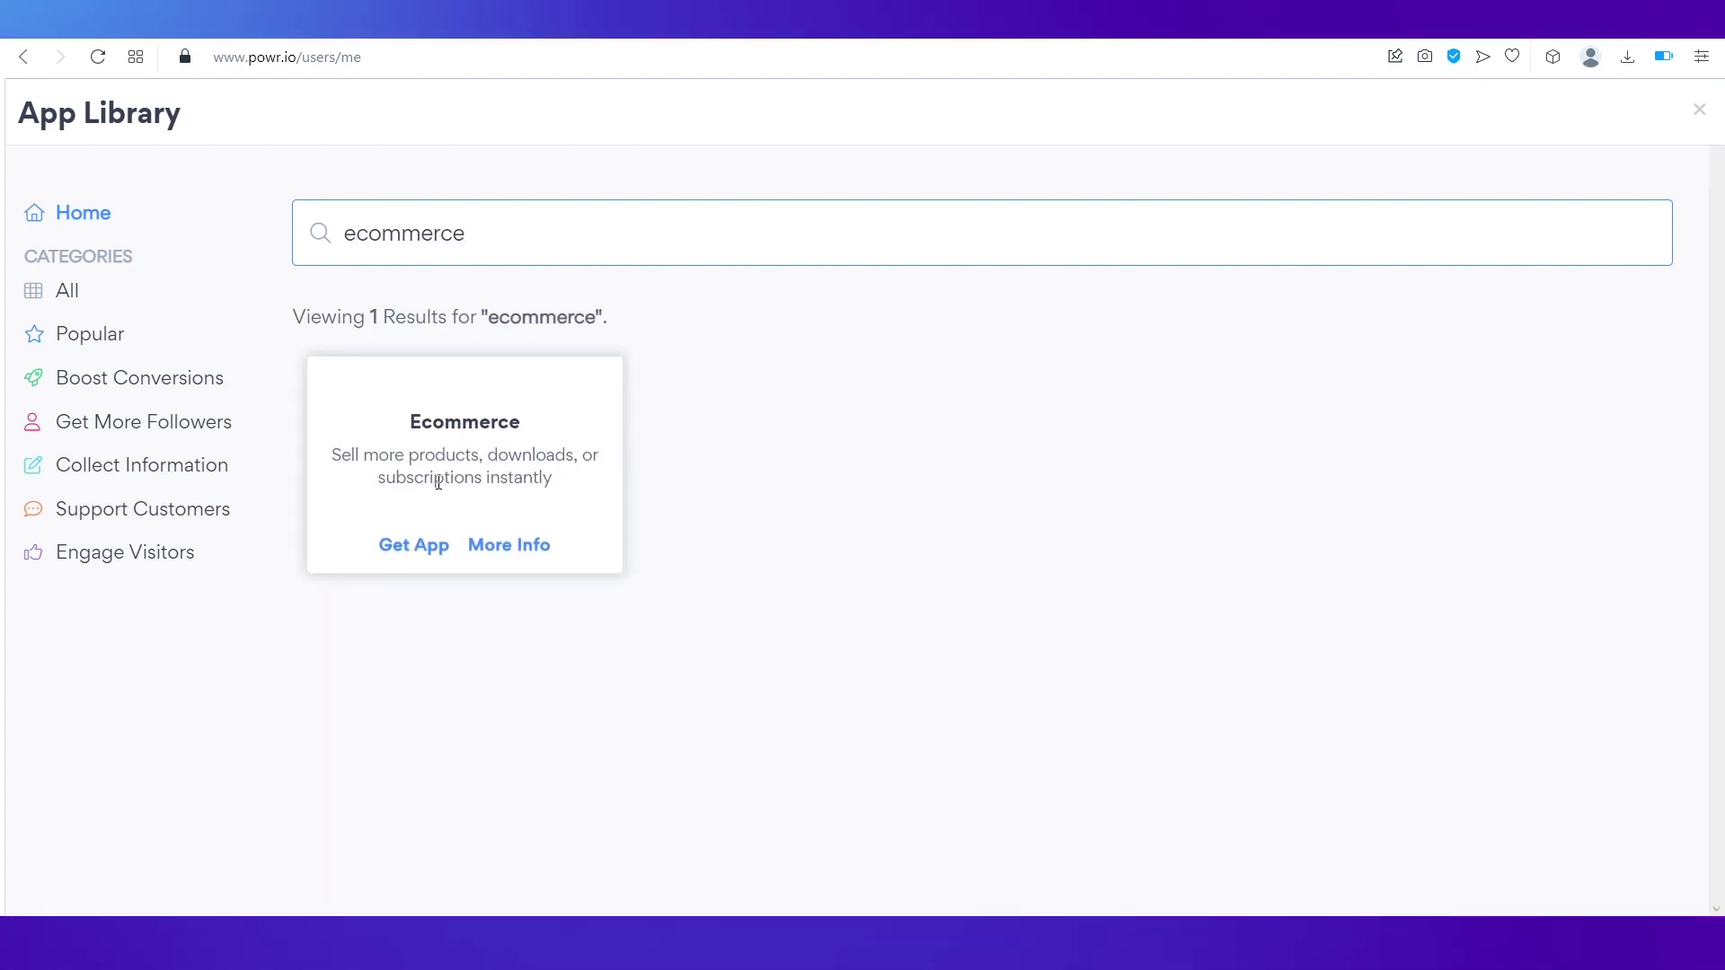
left_click(400, 550)
left_click(1125, 236)
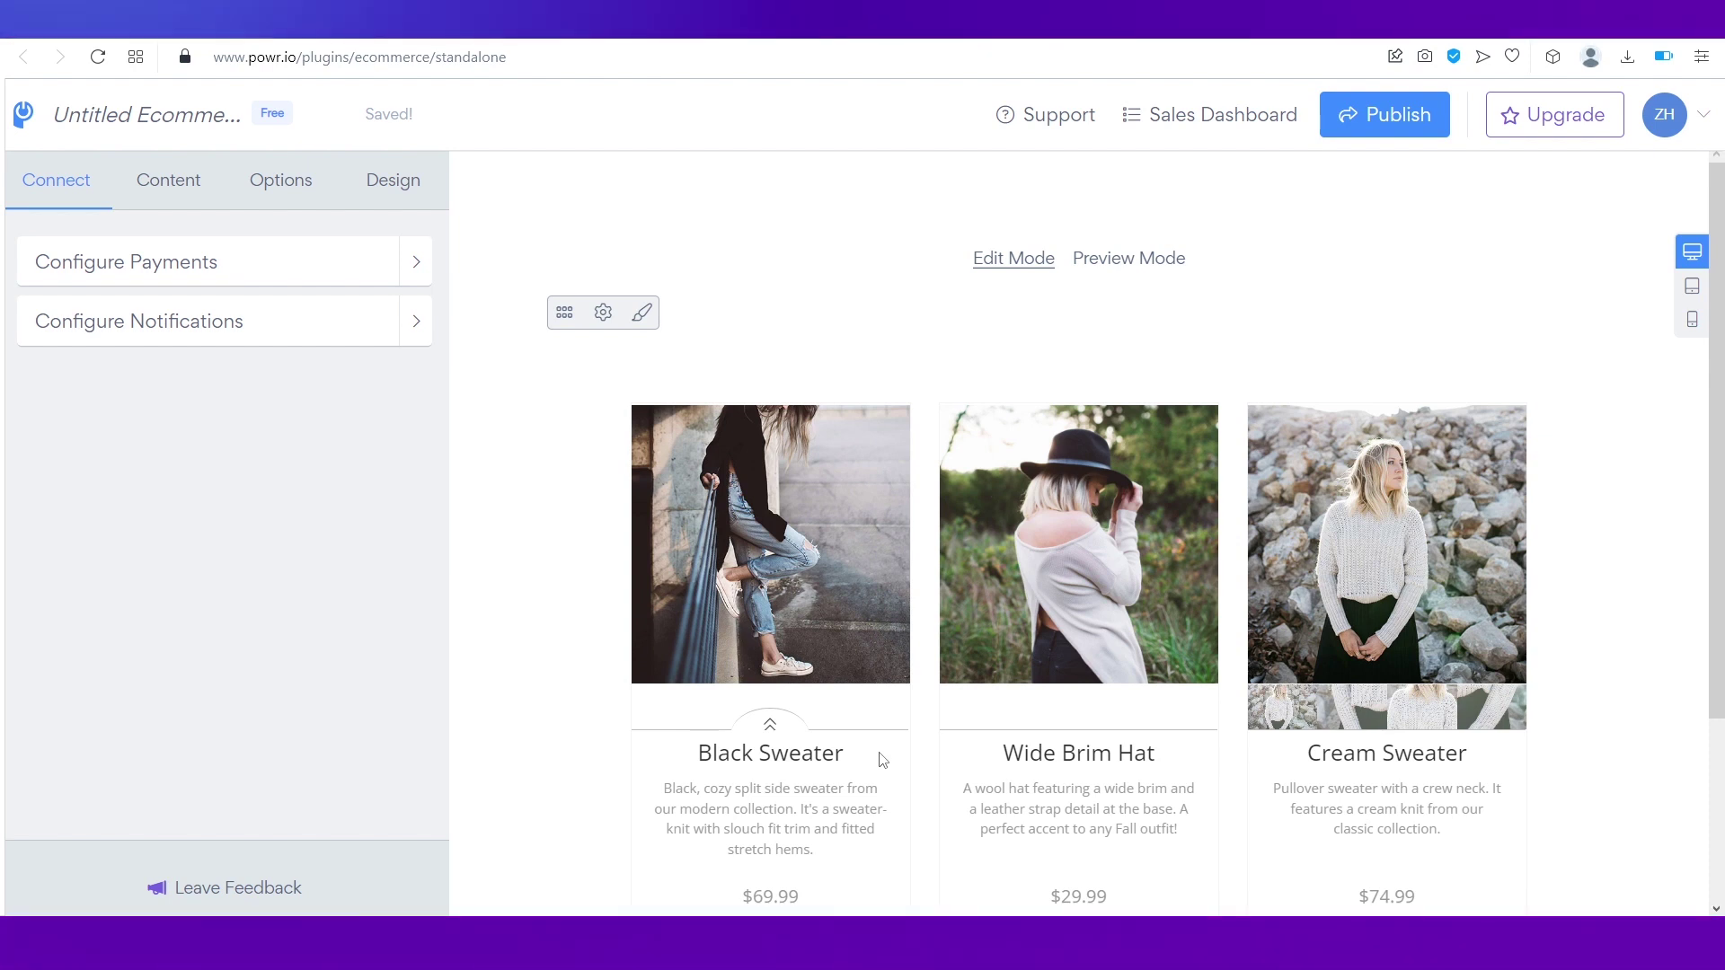
Step: Rename the untitled Ecommerce app as "Fashion Hub"
left_click(106, 117)
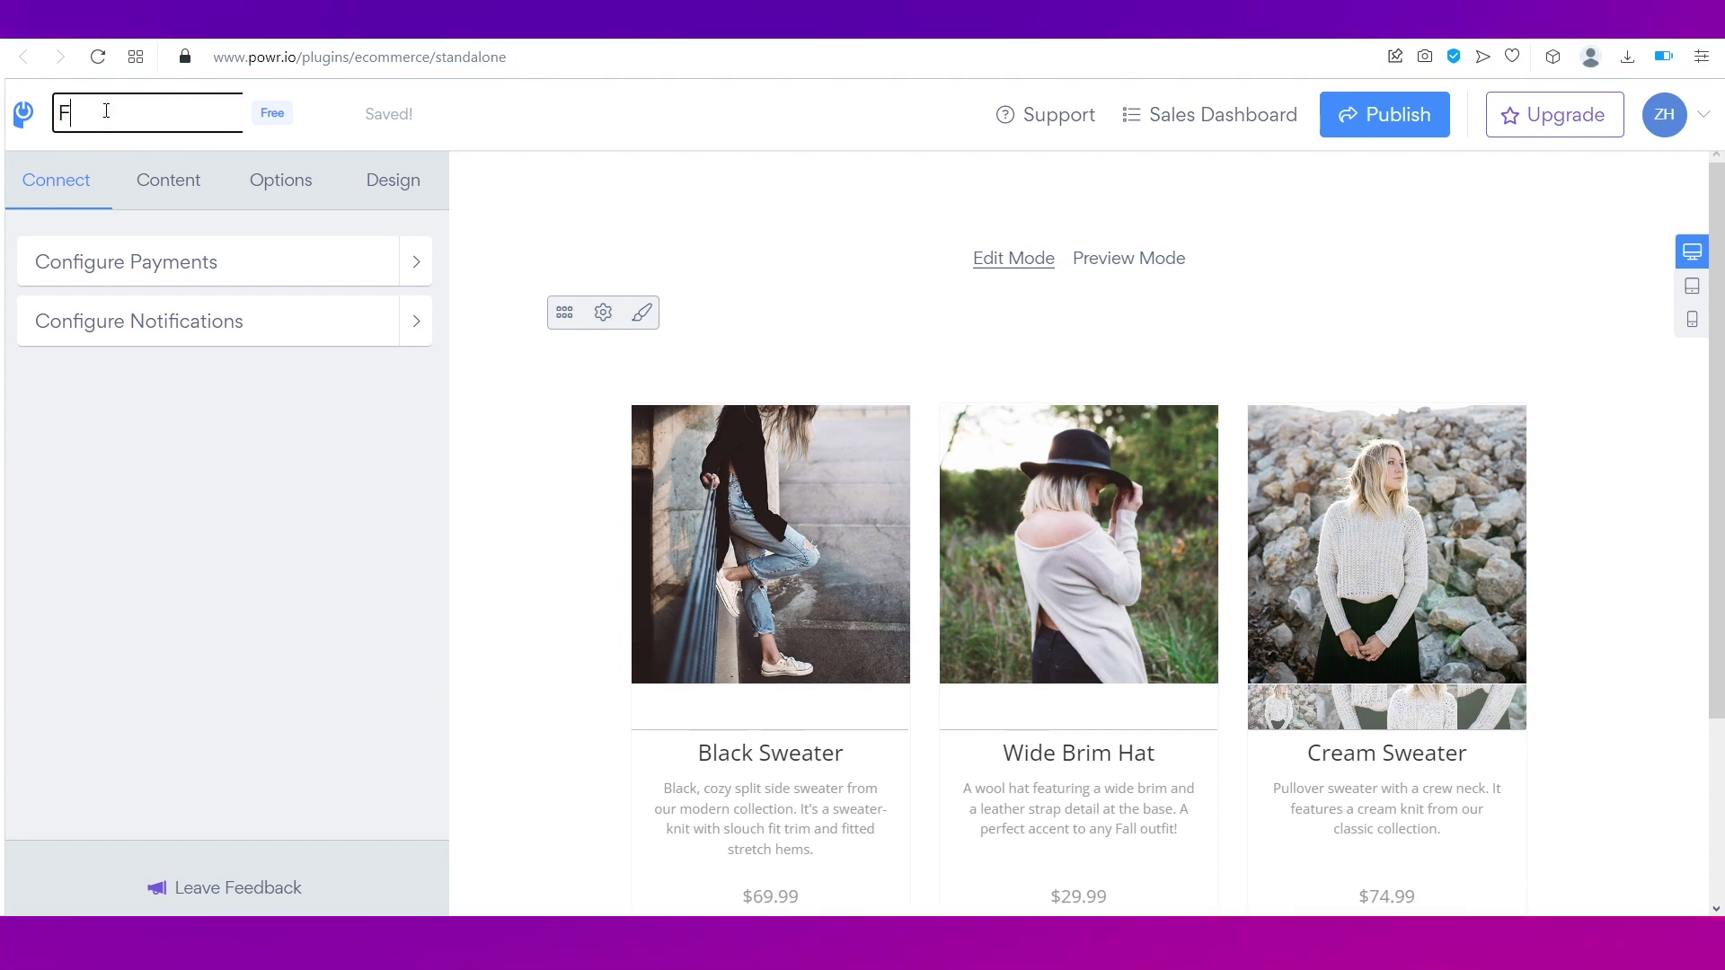
type("Fashion Hub")
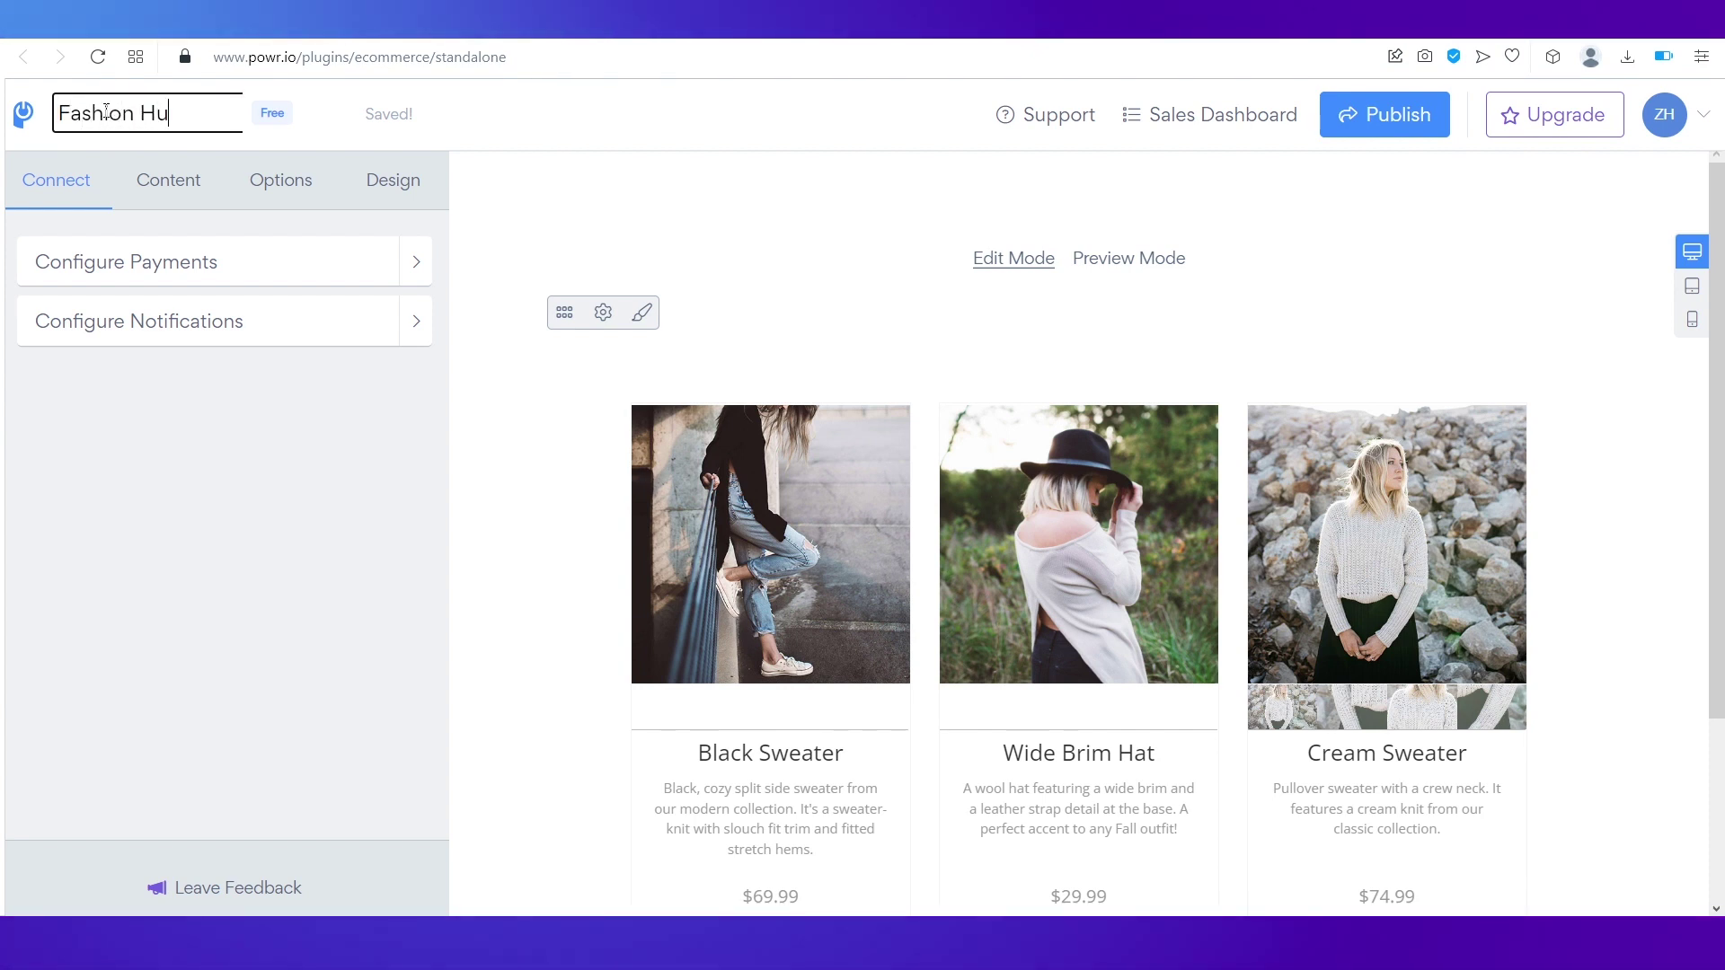
left_click(117, 417)
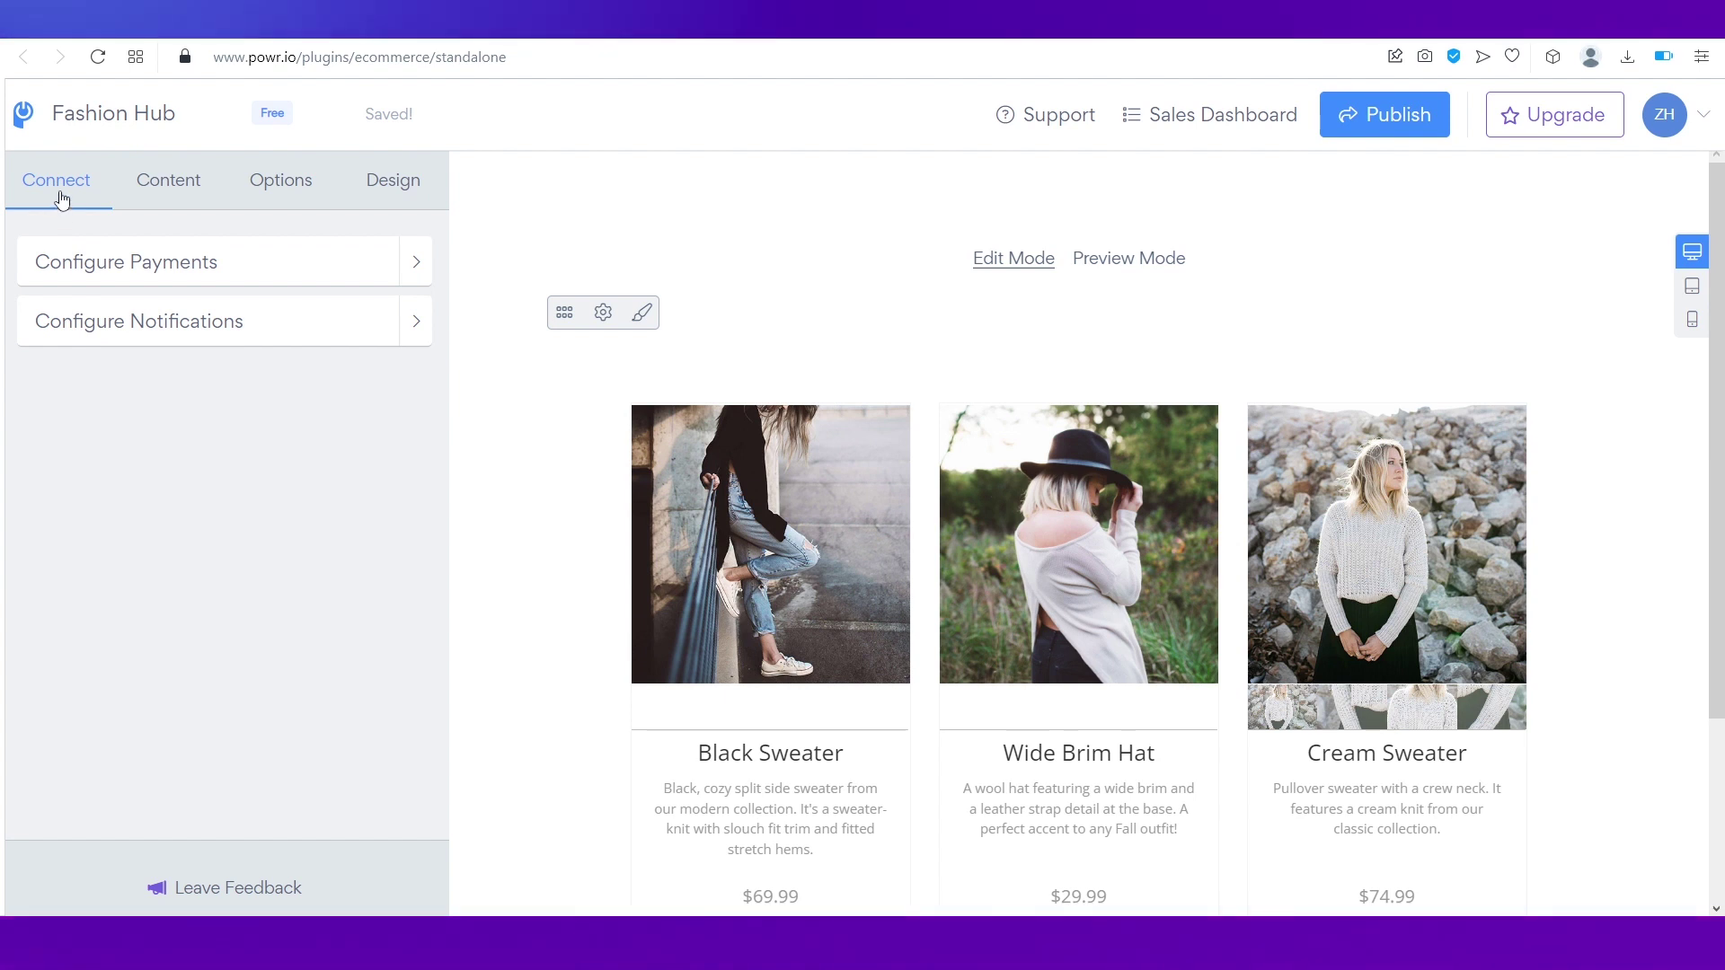
Step: Examine the app's payment and notification configuration options
left_click(126, 261)
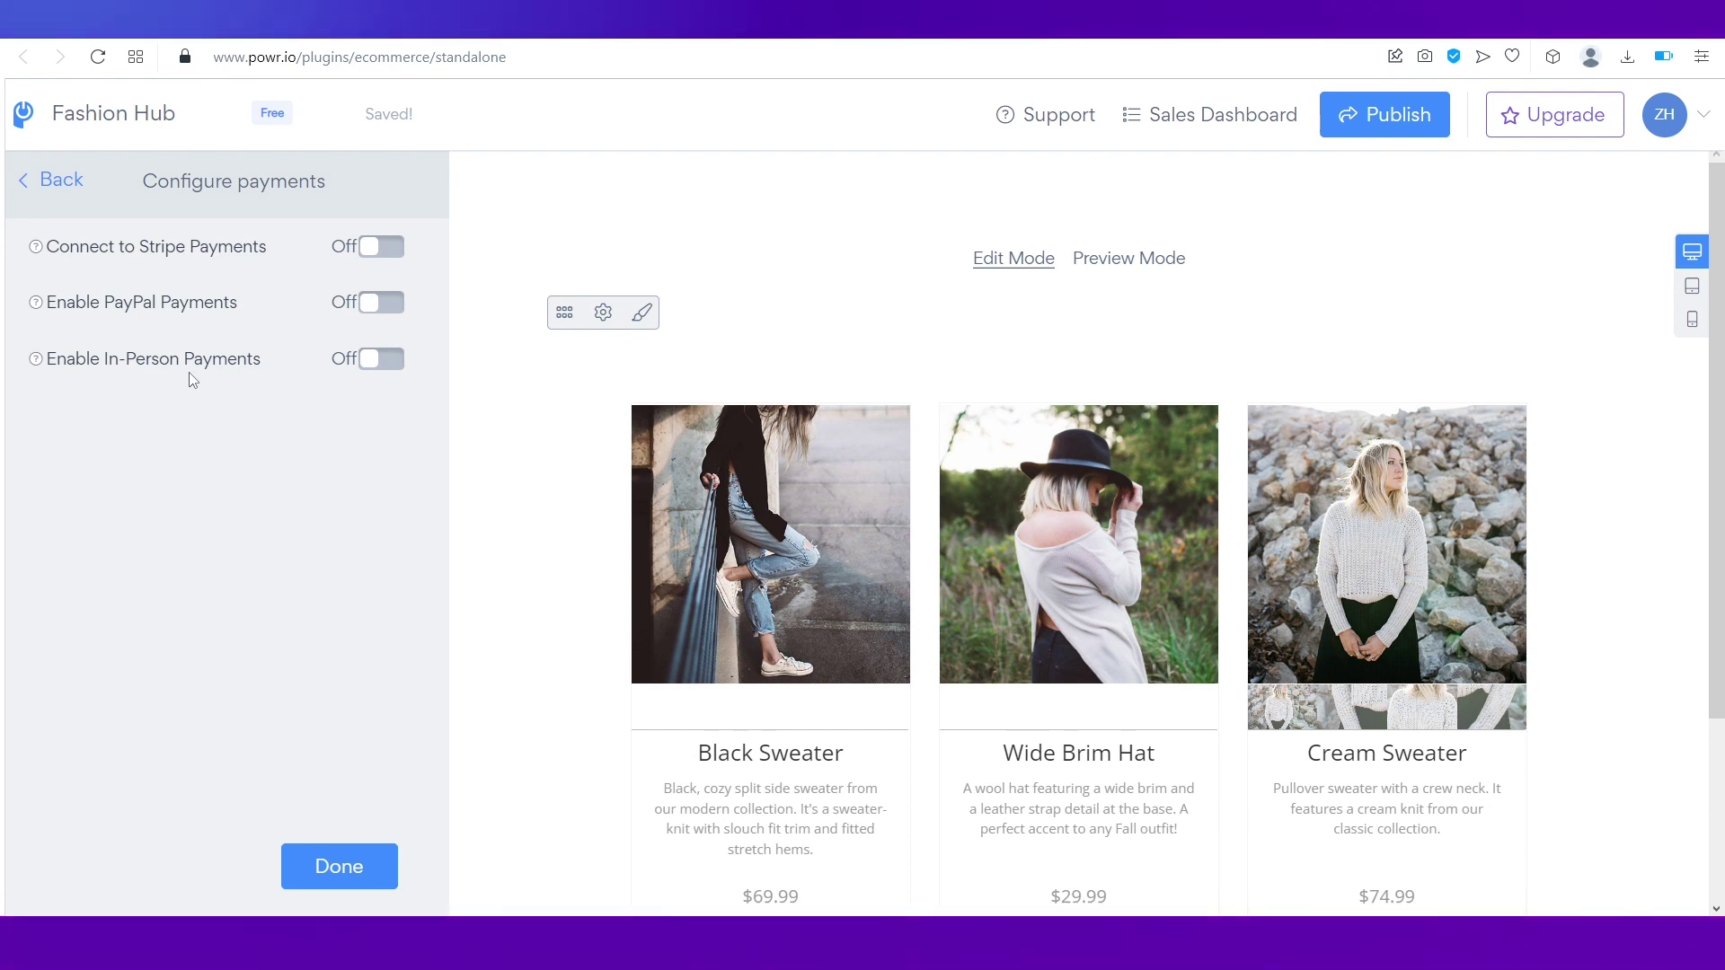
left_click(54, 180)
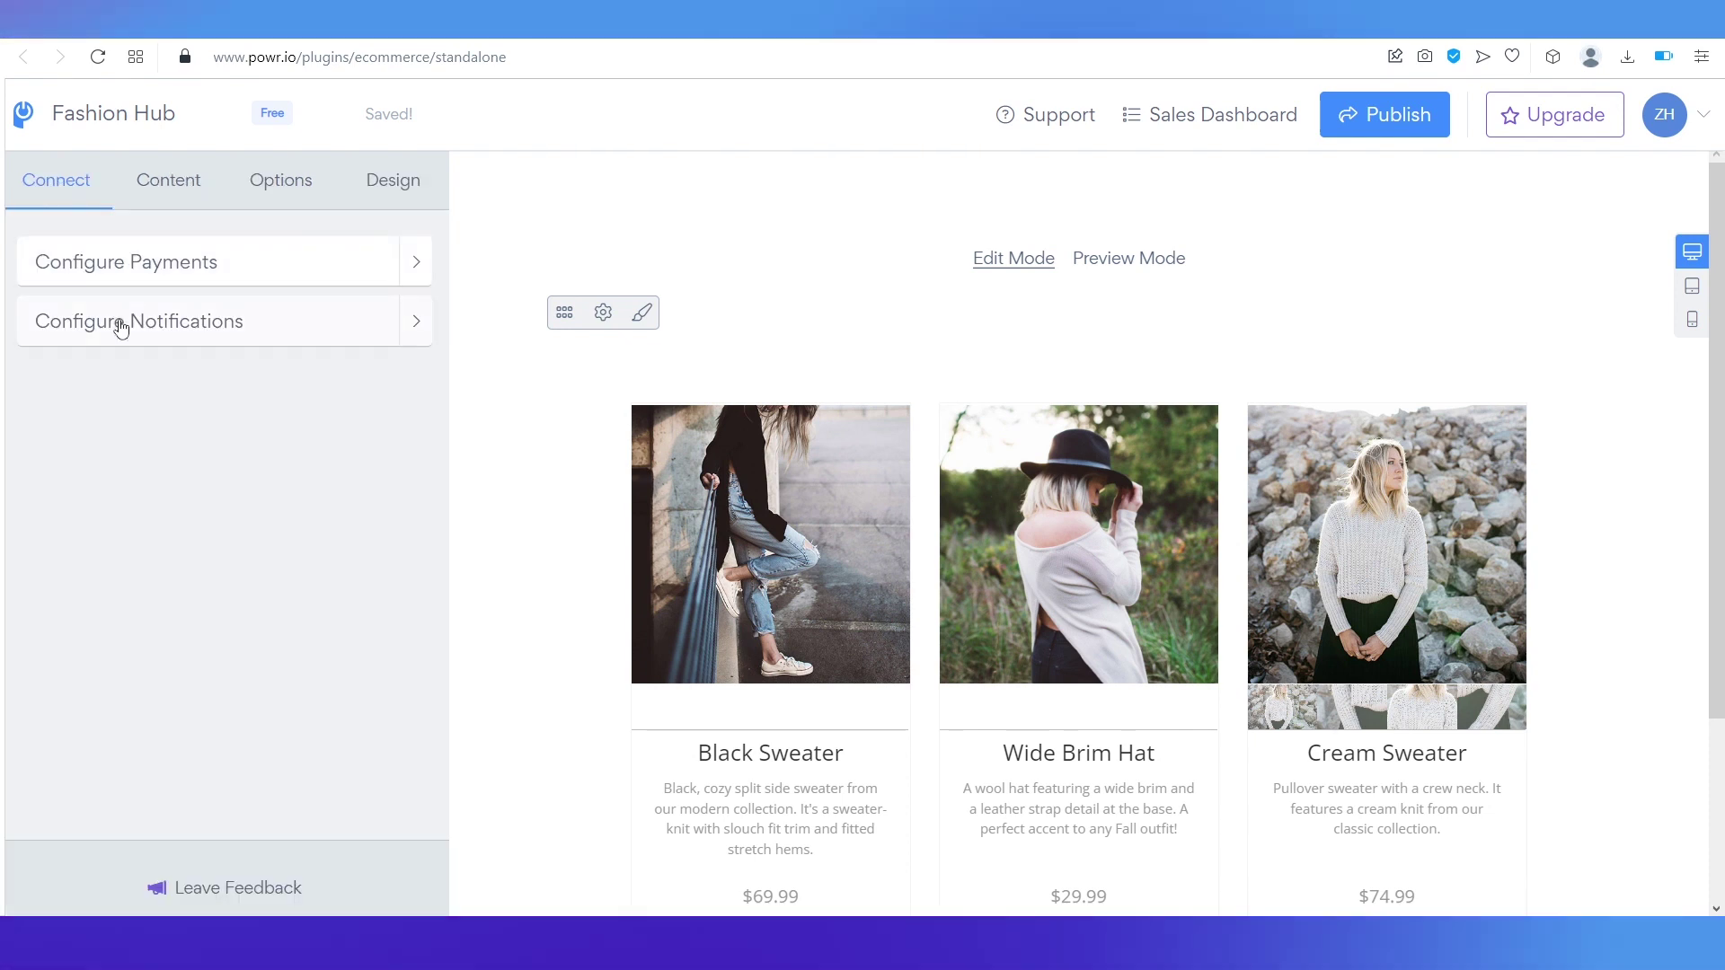
left_click(118, 325)
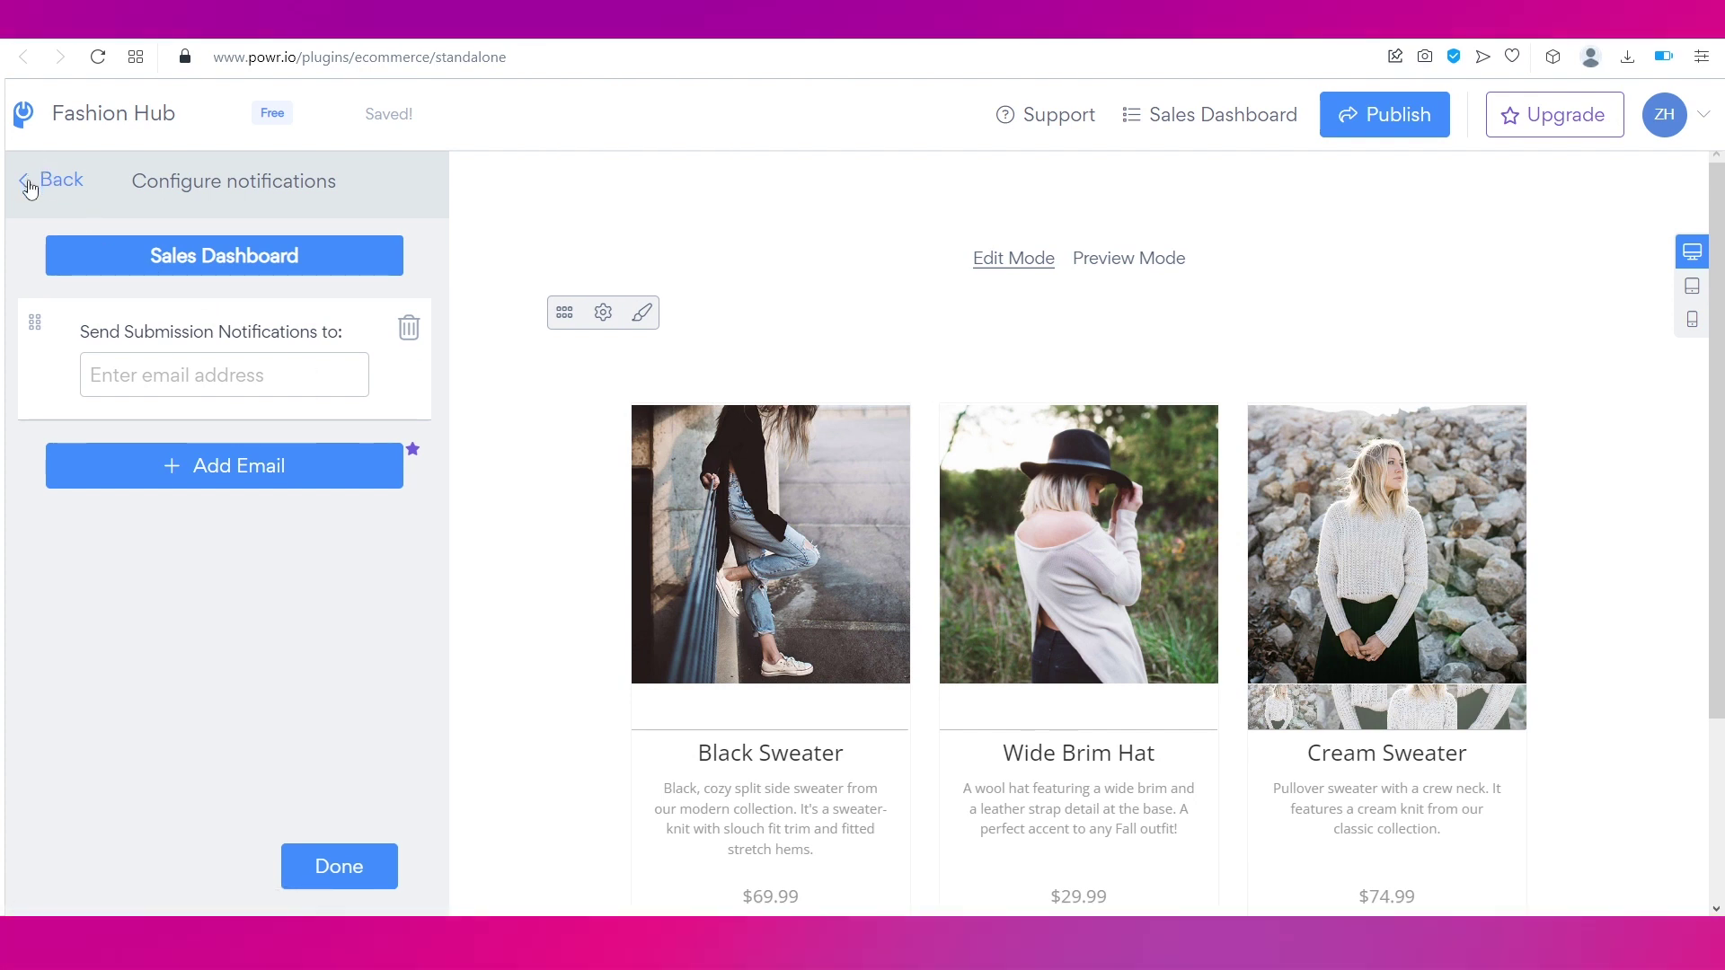
left_click(31, 185)
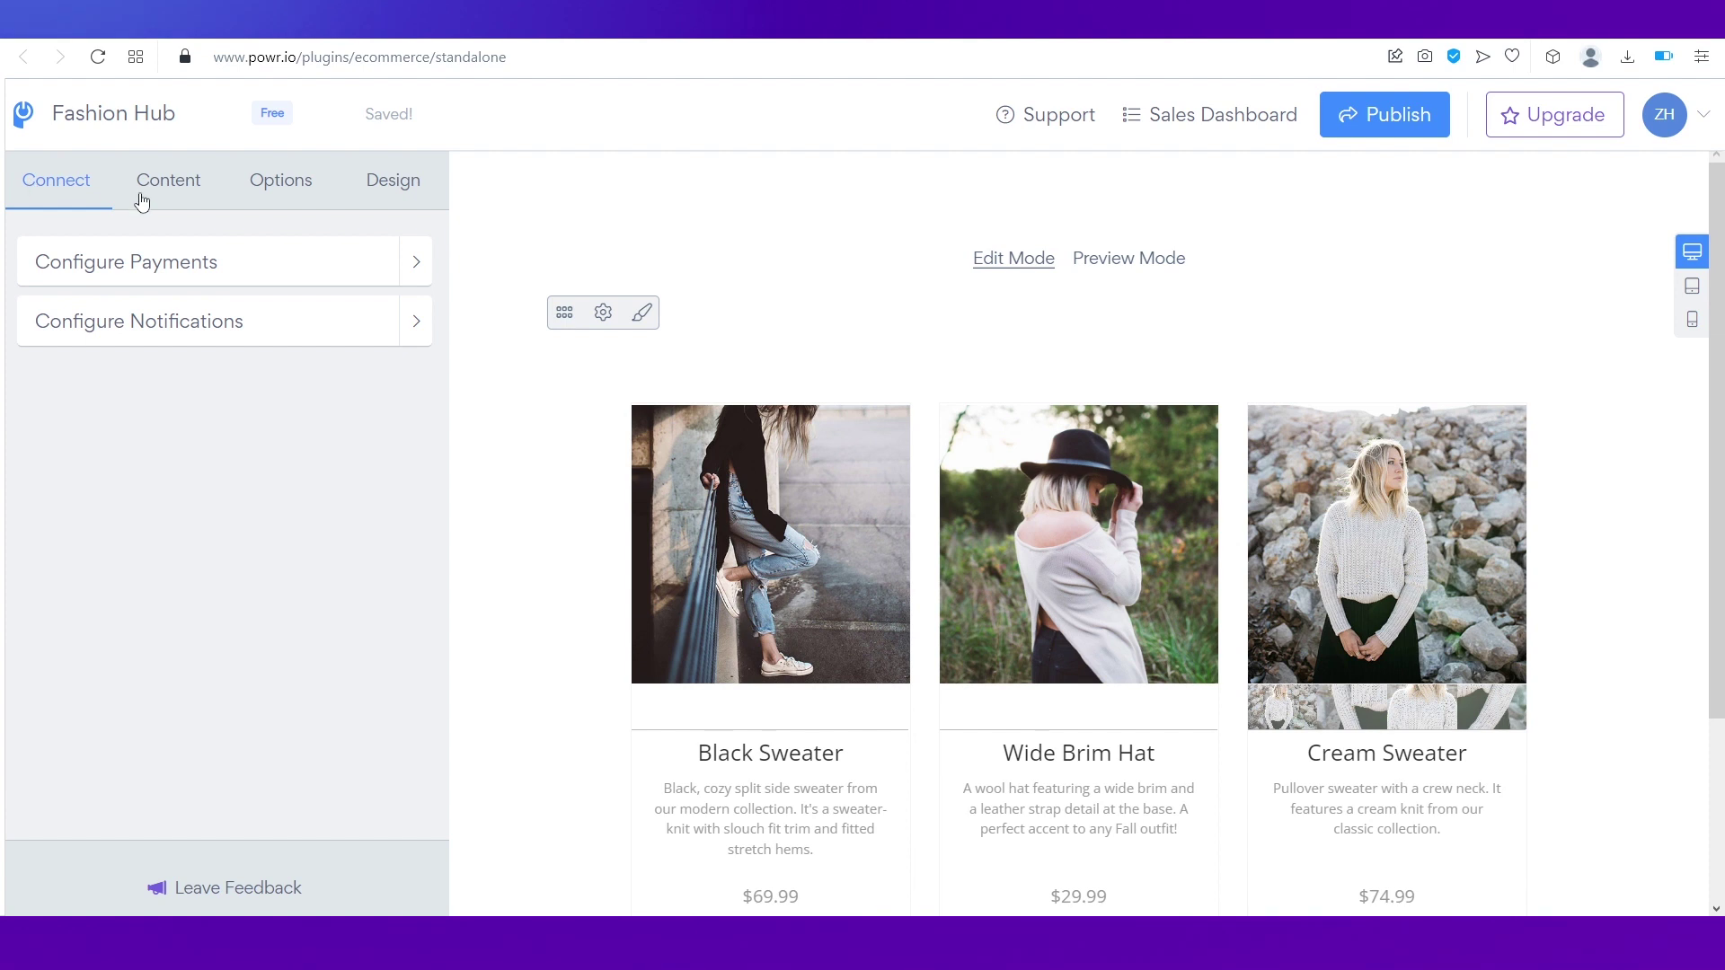
Step: Delete the three sample products Black Sweater, Wide Brim Hat and Cream Sweater from the app's content
left_click(169, 195)
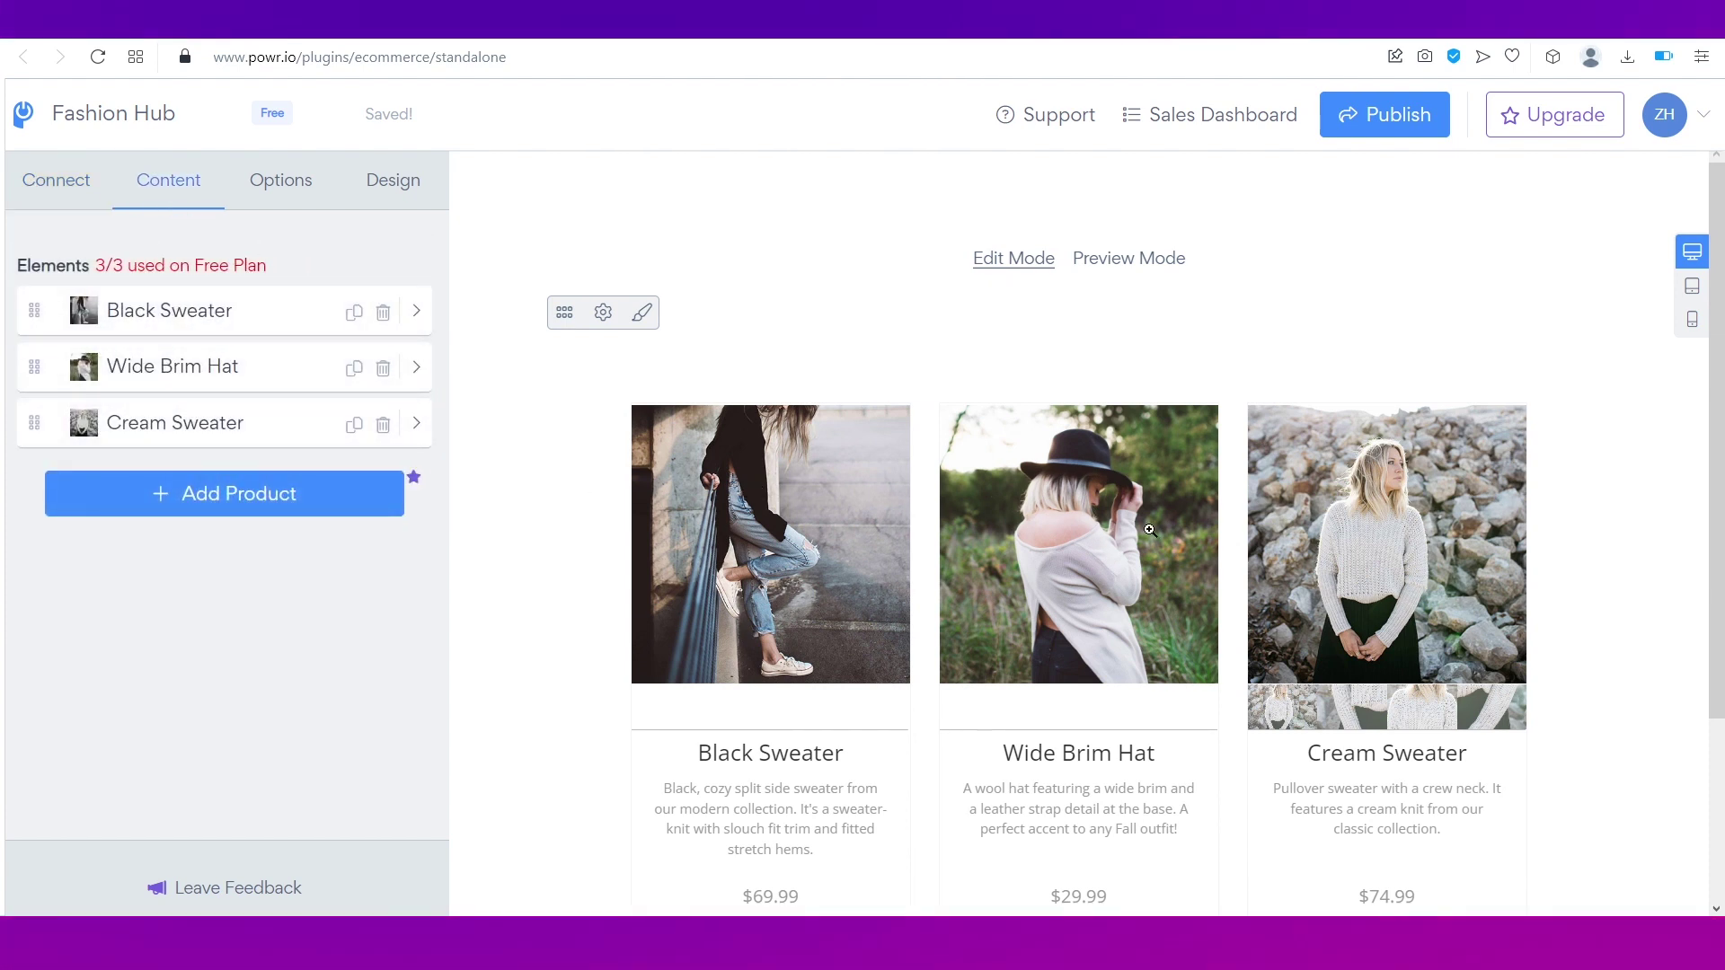
left_click(382, 312)
left_click(382, 315)
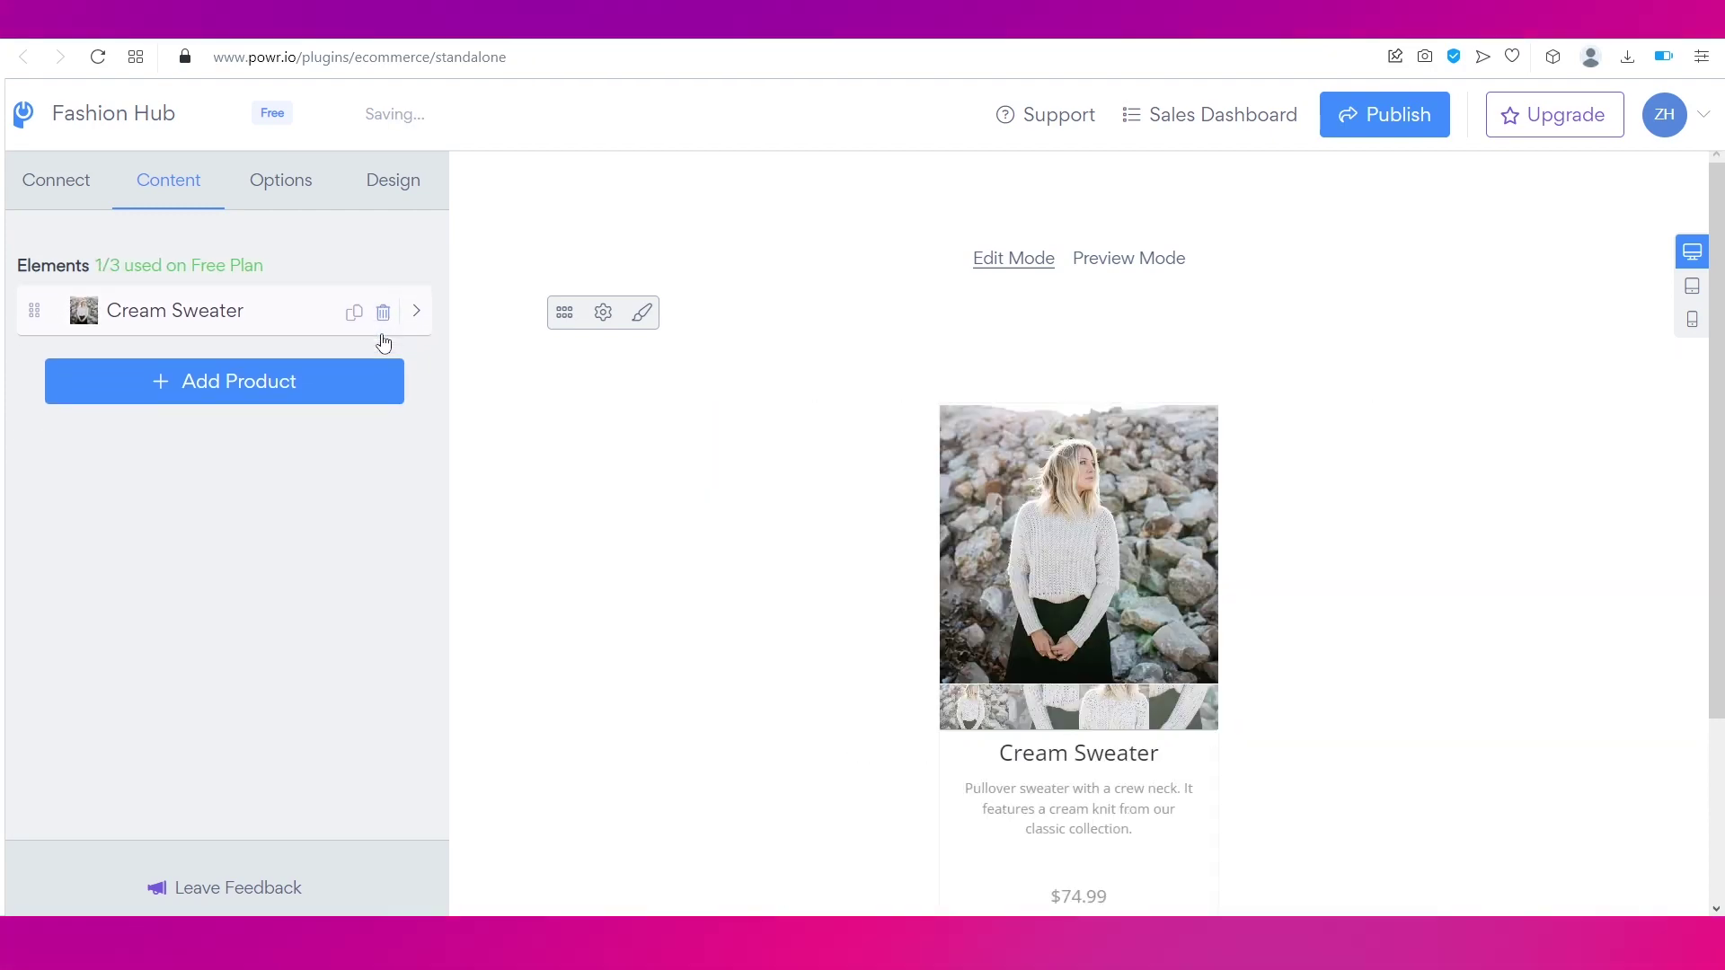
left_click(383, 314)
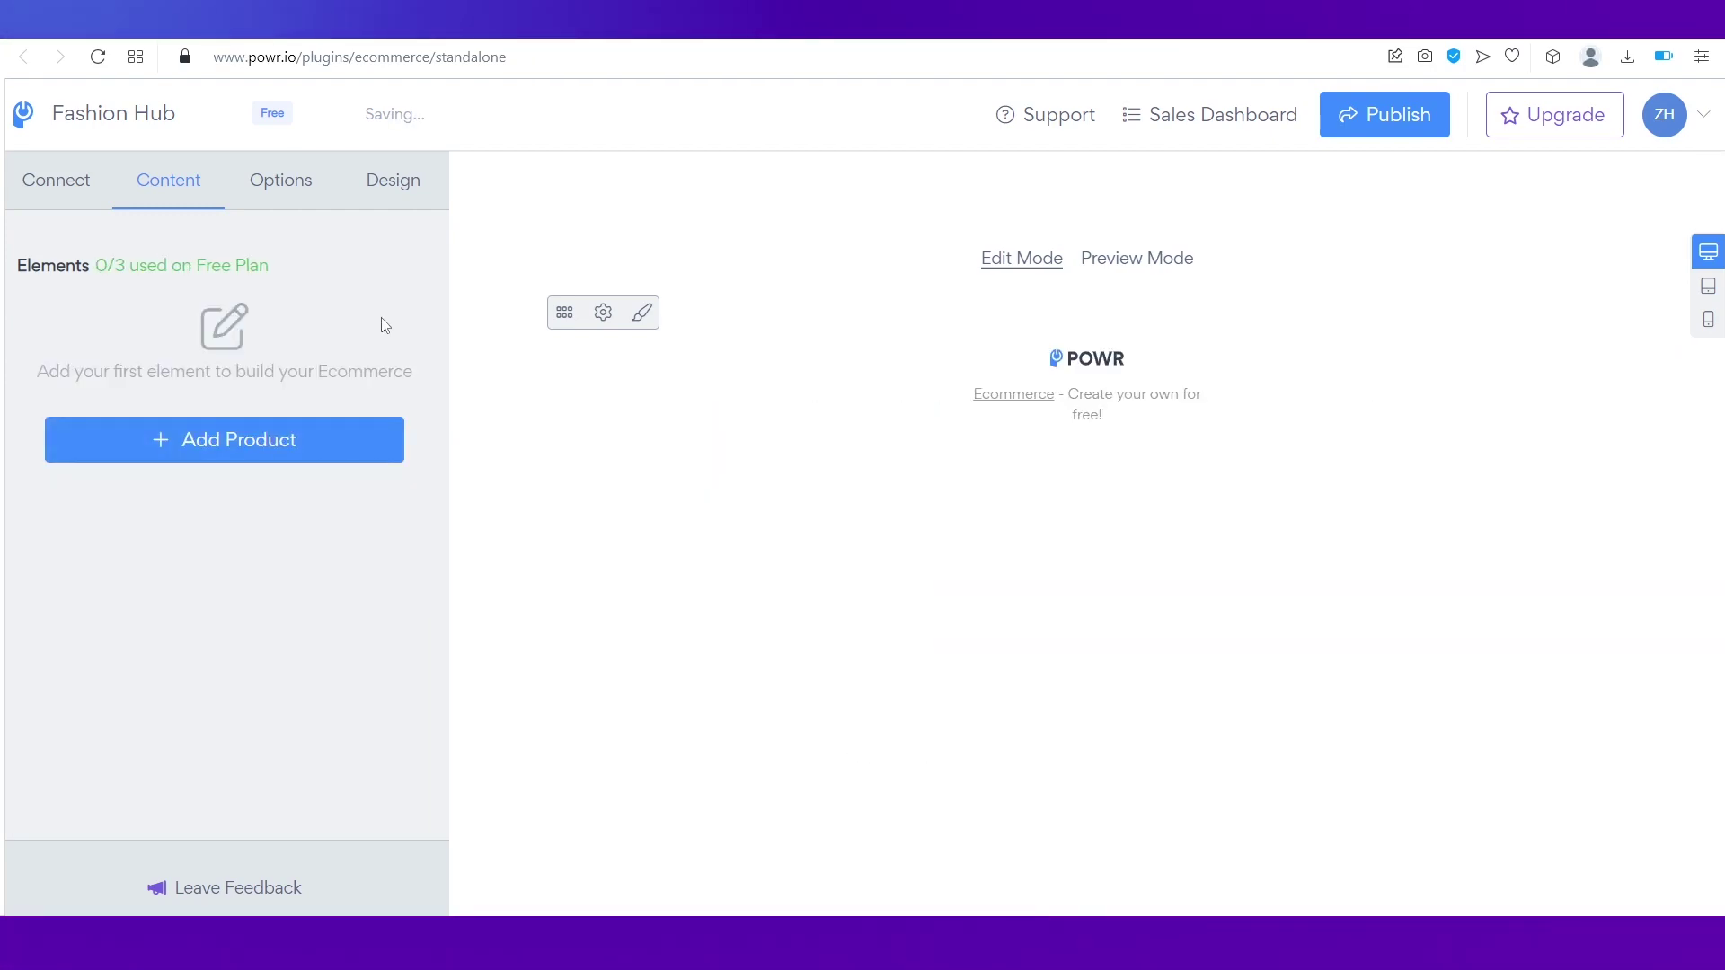
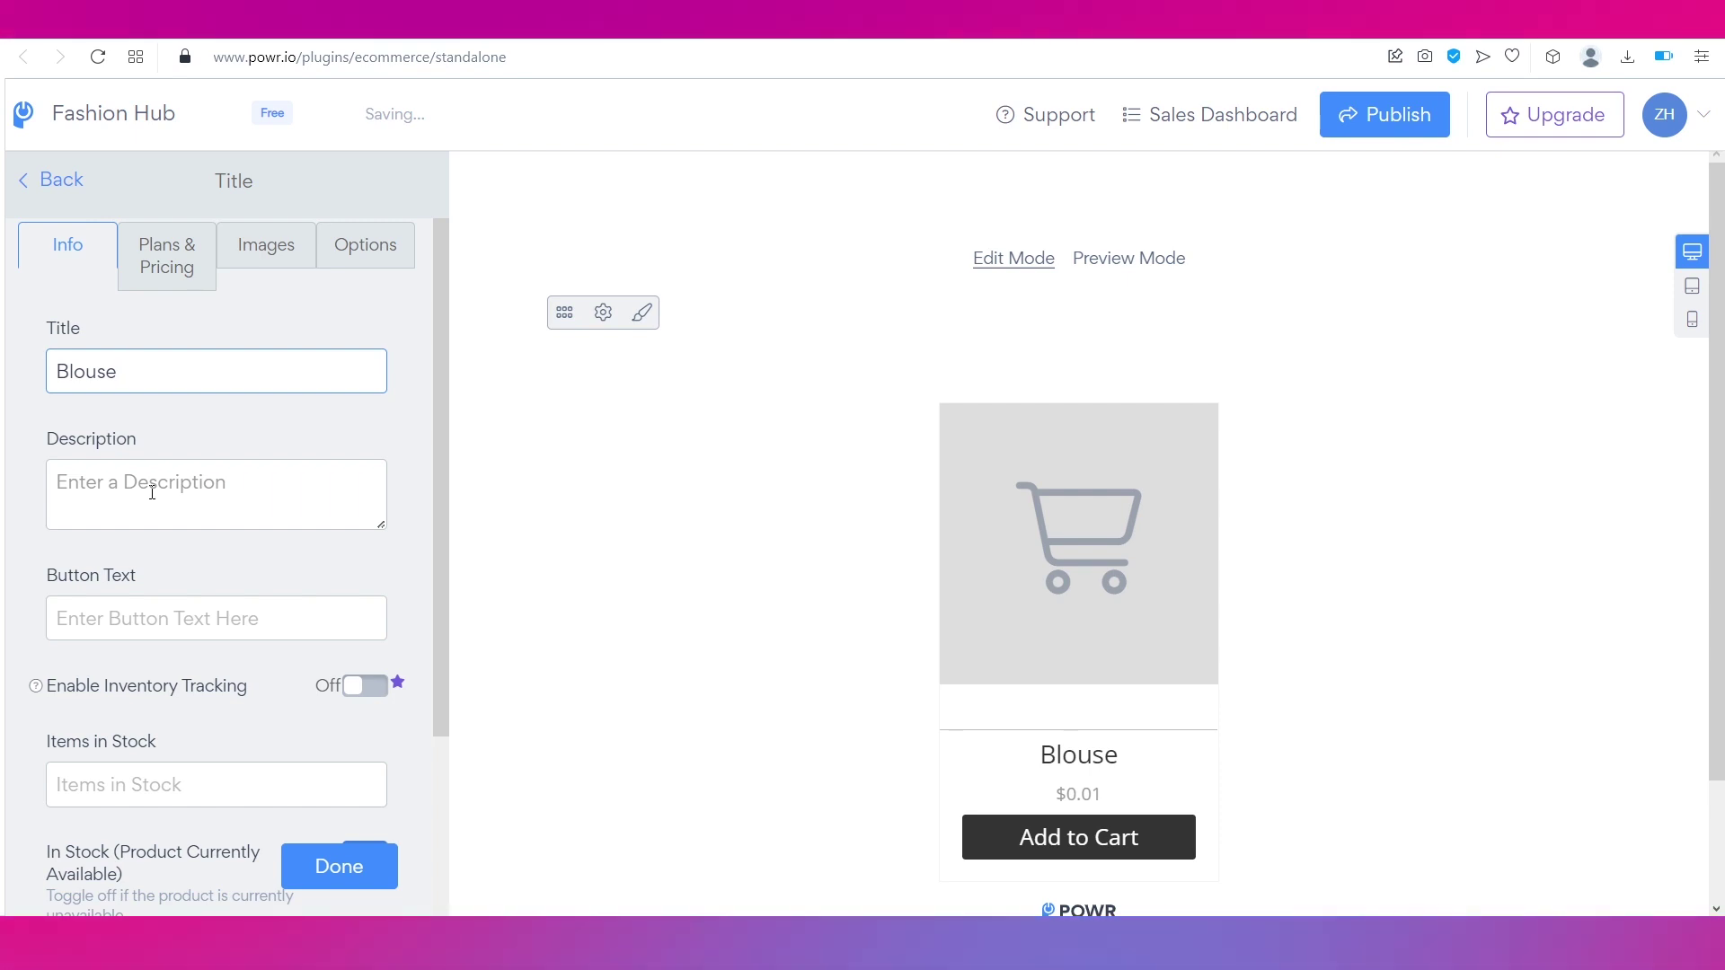
Step: Set the Blouse product's button text to "Add to cart" and review its stock and digital download options
scroll(151, 493, "down", 1)
scroll(151, 493, "down", 1)
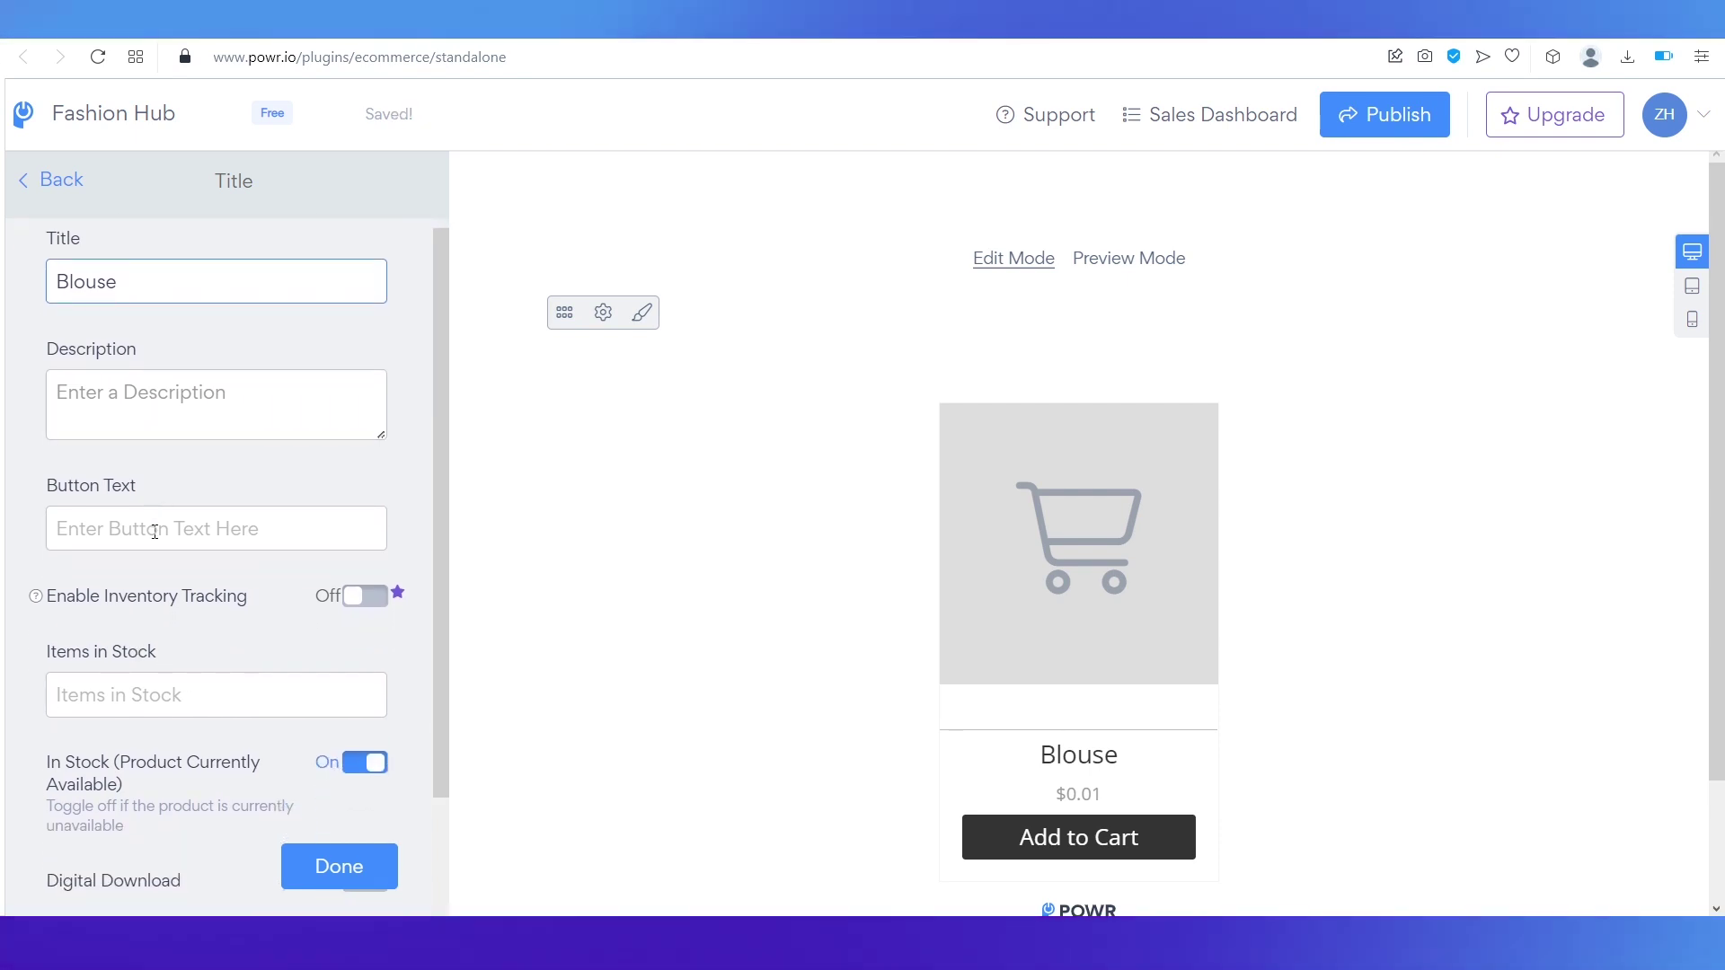
left_click(154, 531)
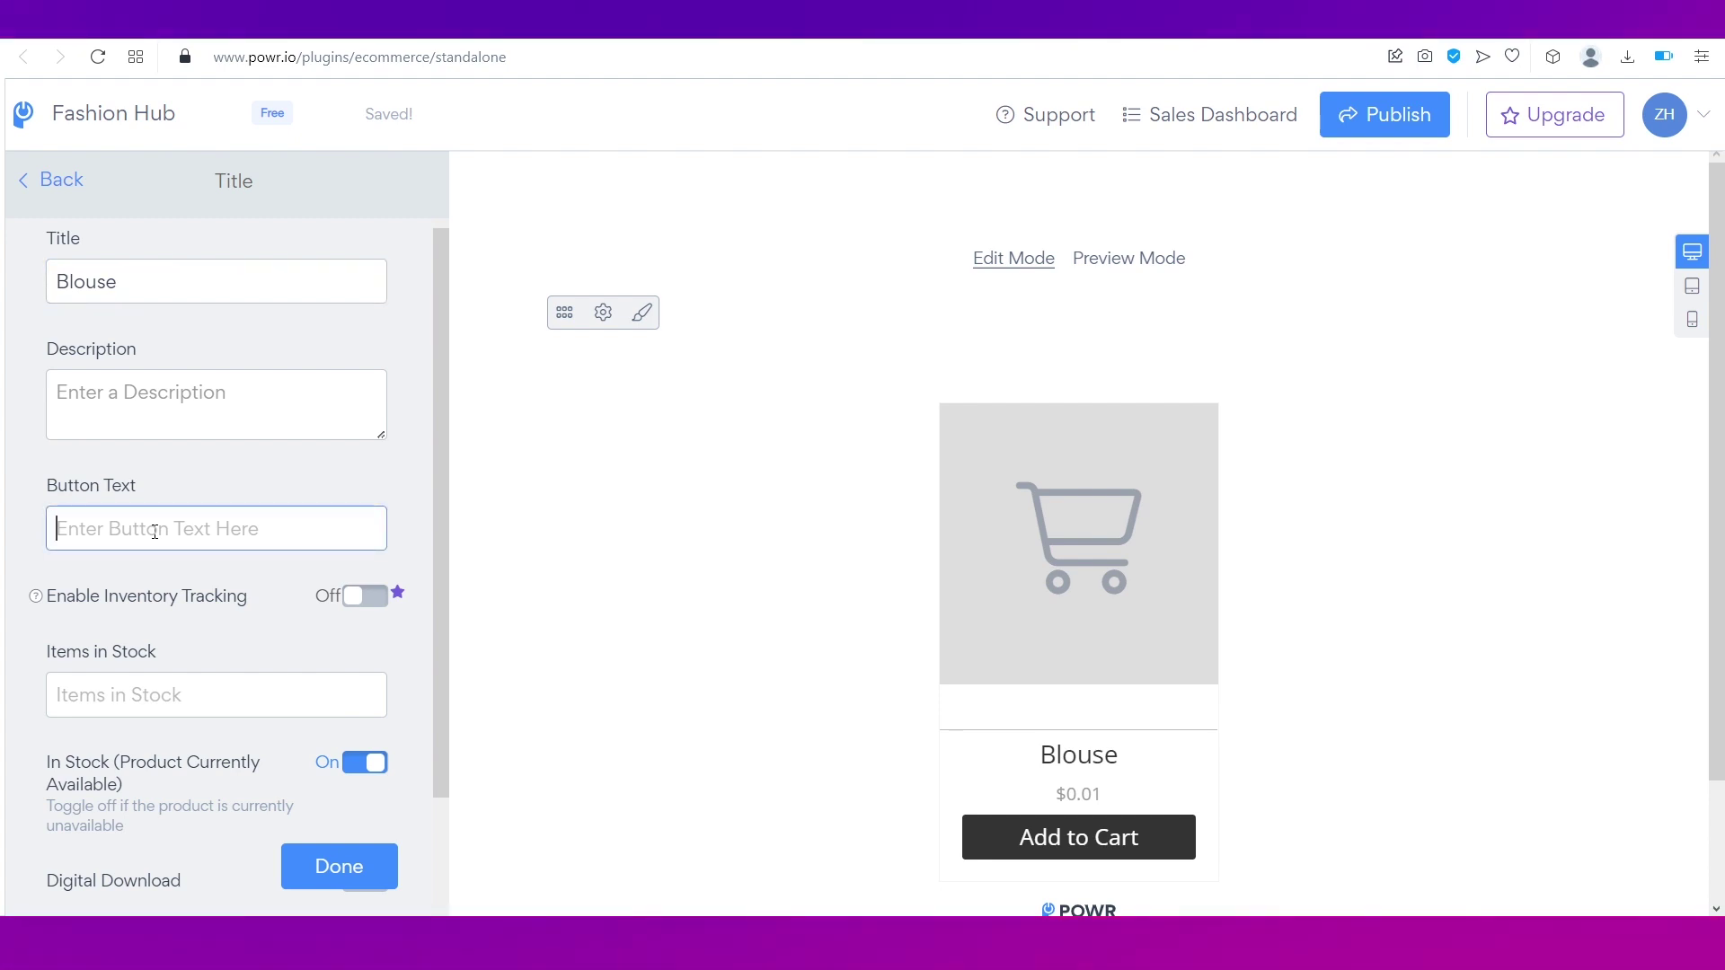
type("Add to cart")
scroll(224, 629, "down", 2)
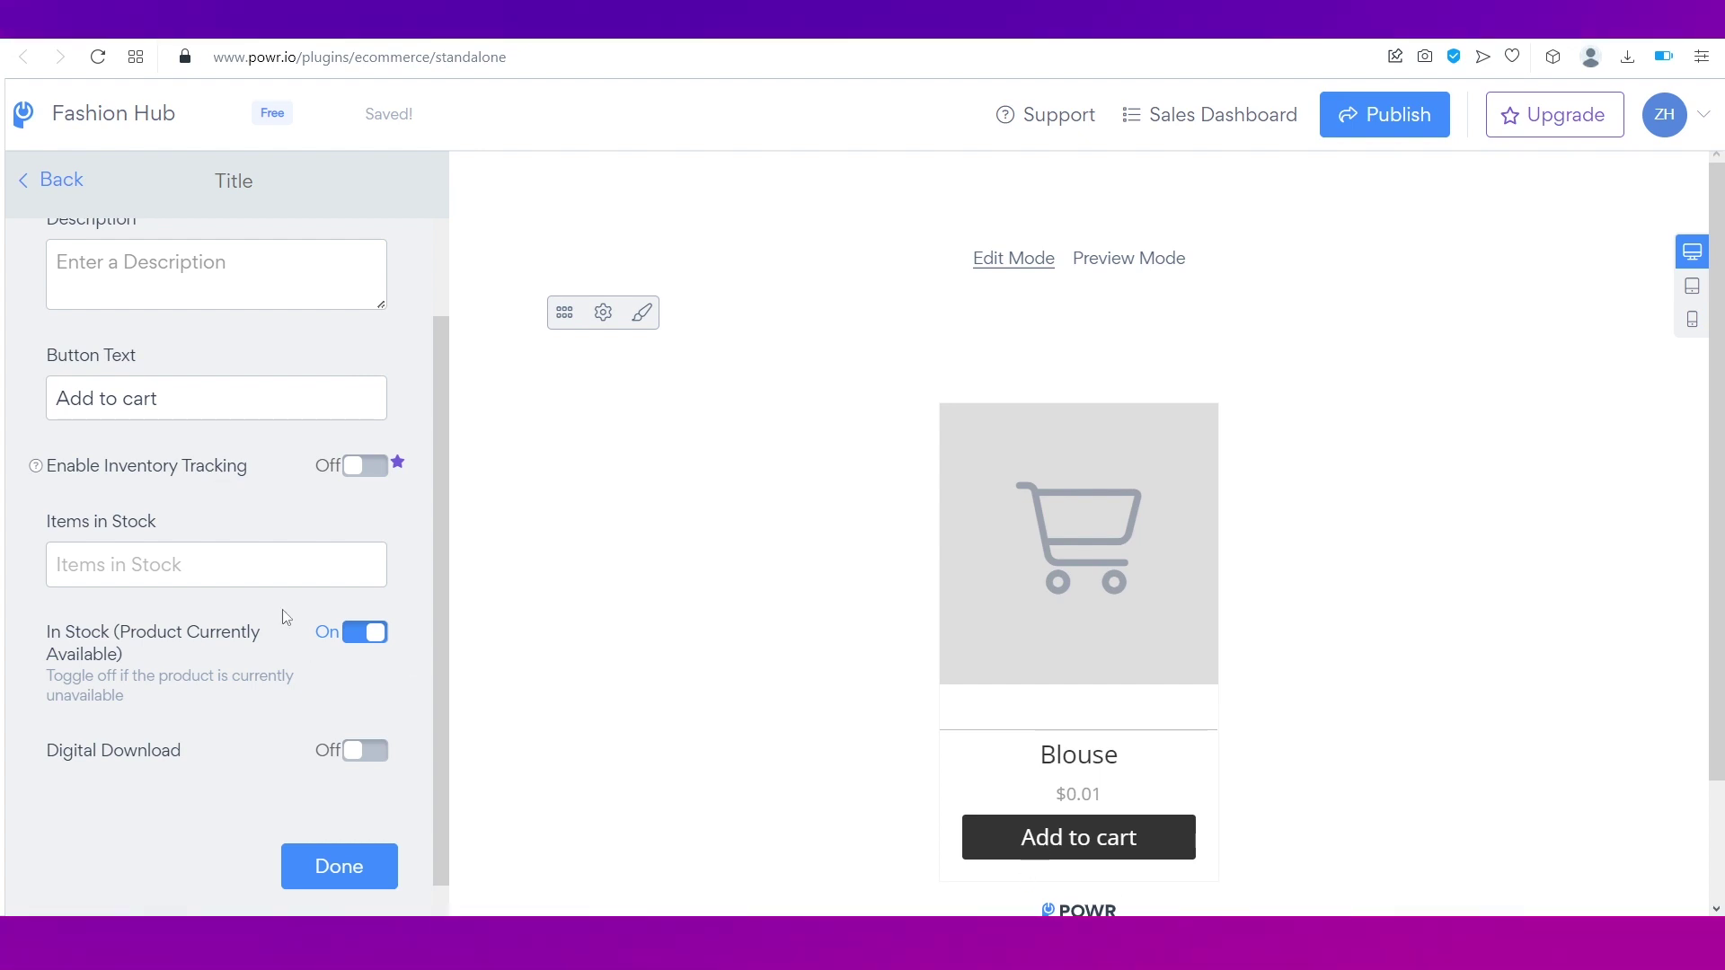
scroll(219, 559, "down", 2)
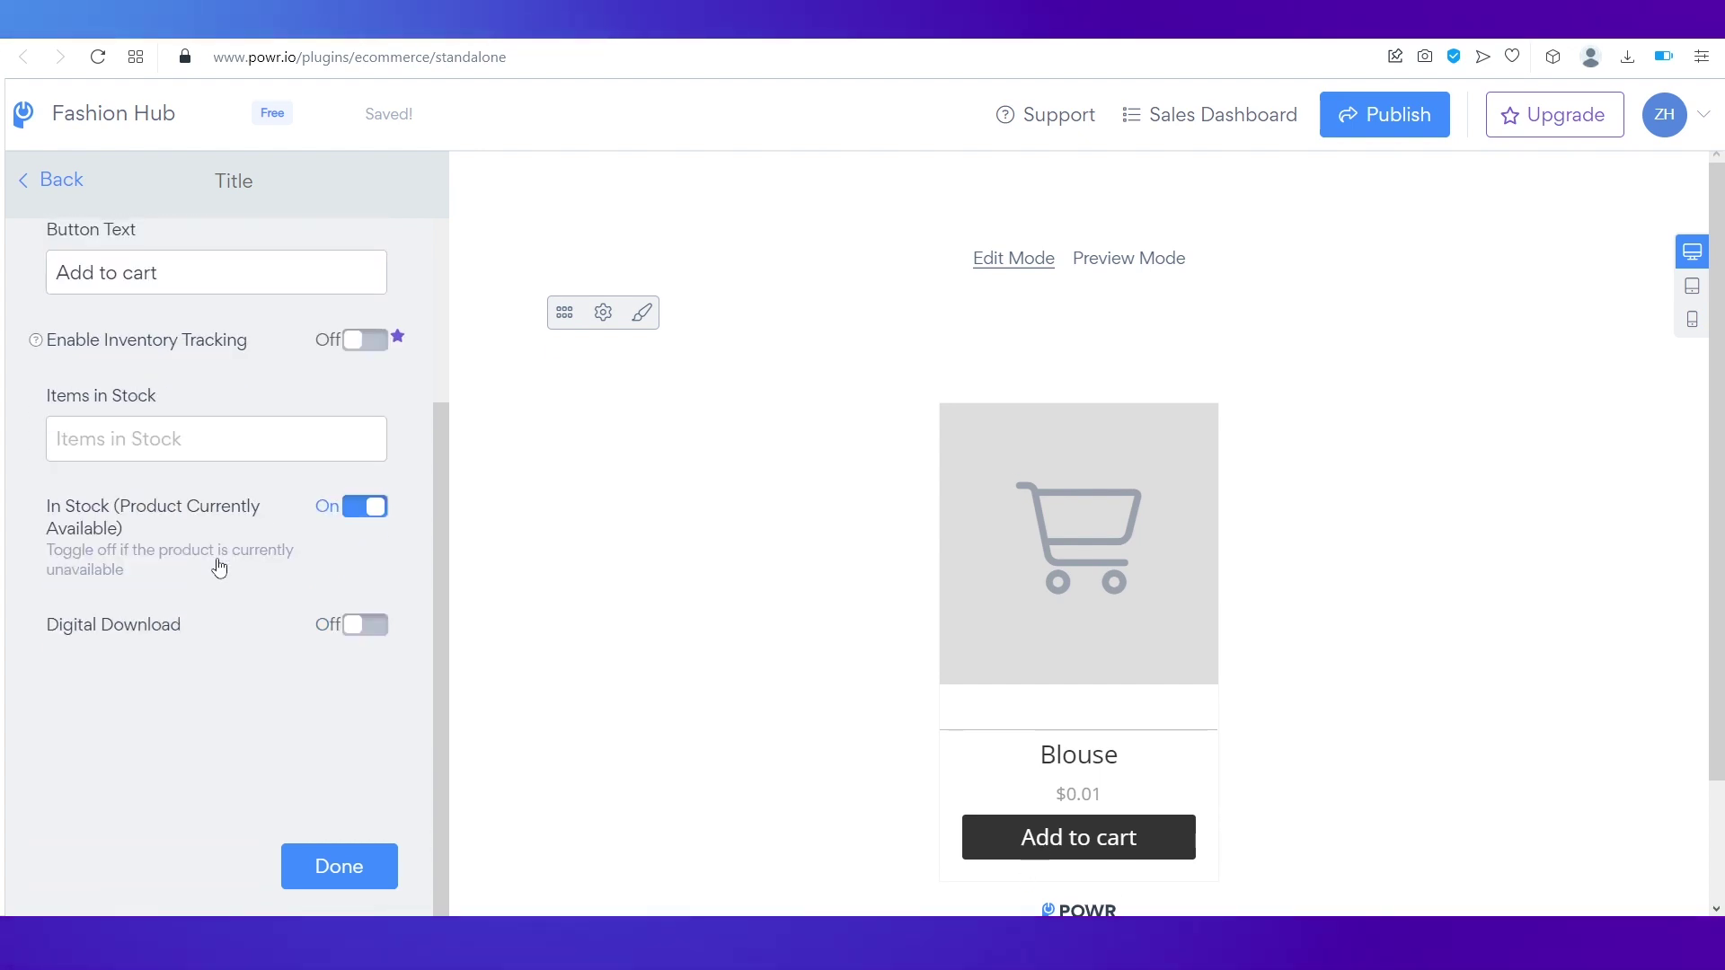
Step: Set the Blouse product's price to 25.00, review its remaining pricing options and finish editing the product
scroll(244, 606, "up", 5)
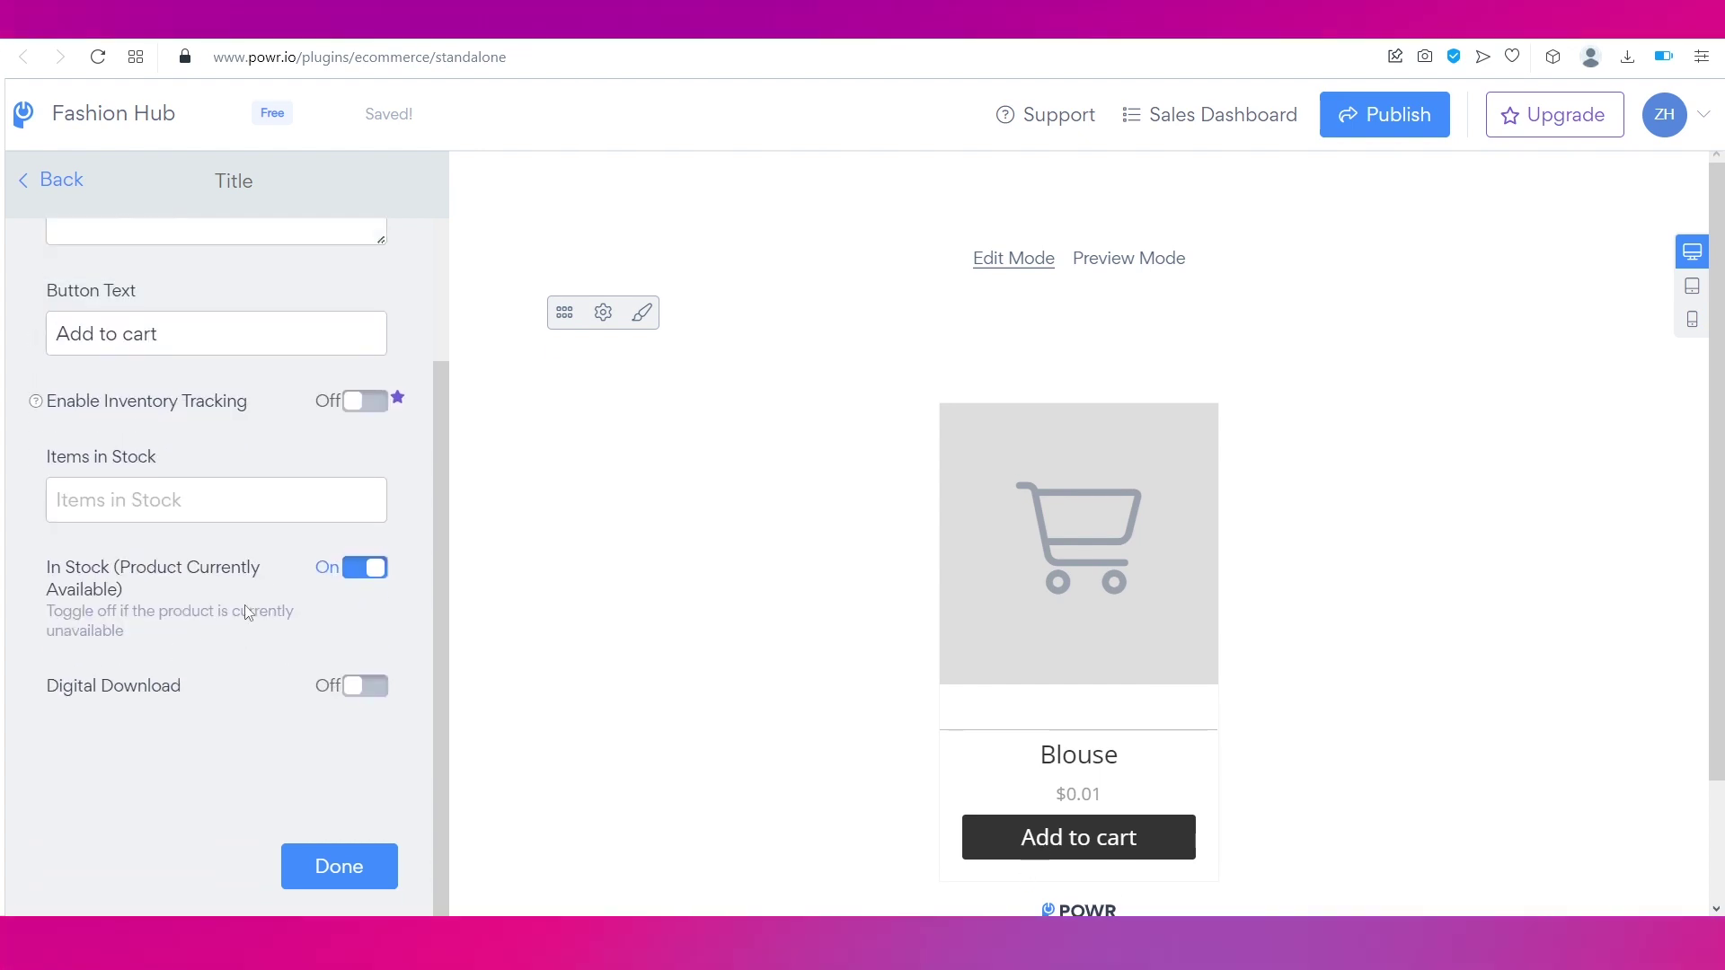
left_click(159, 274)
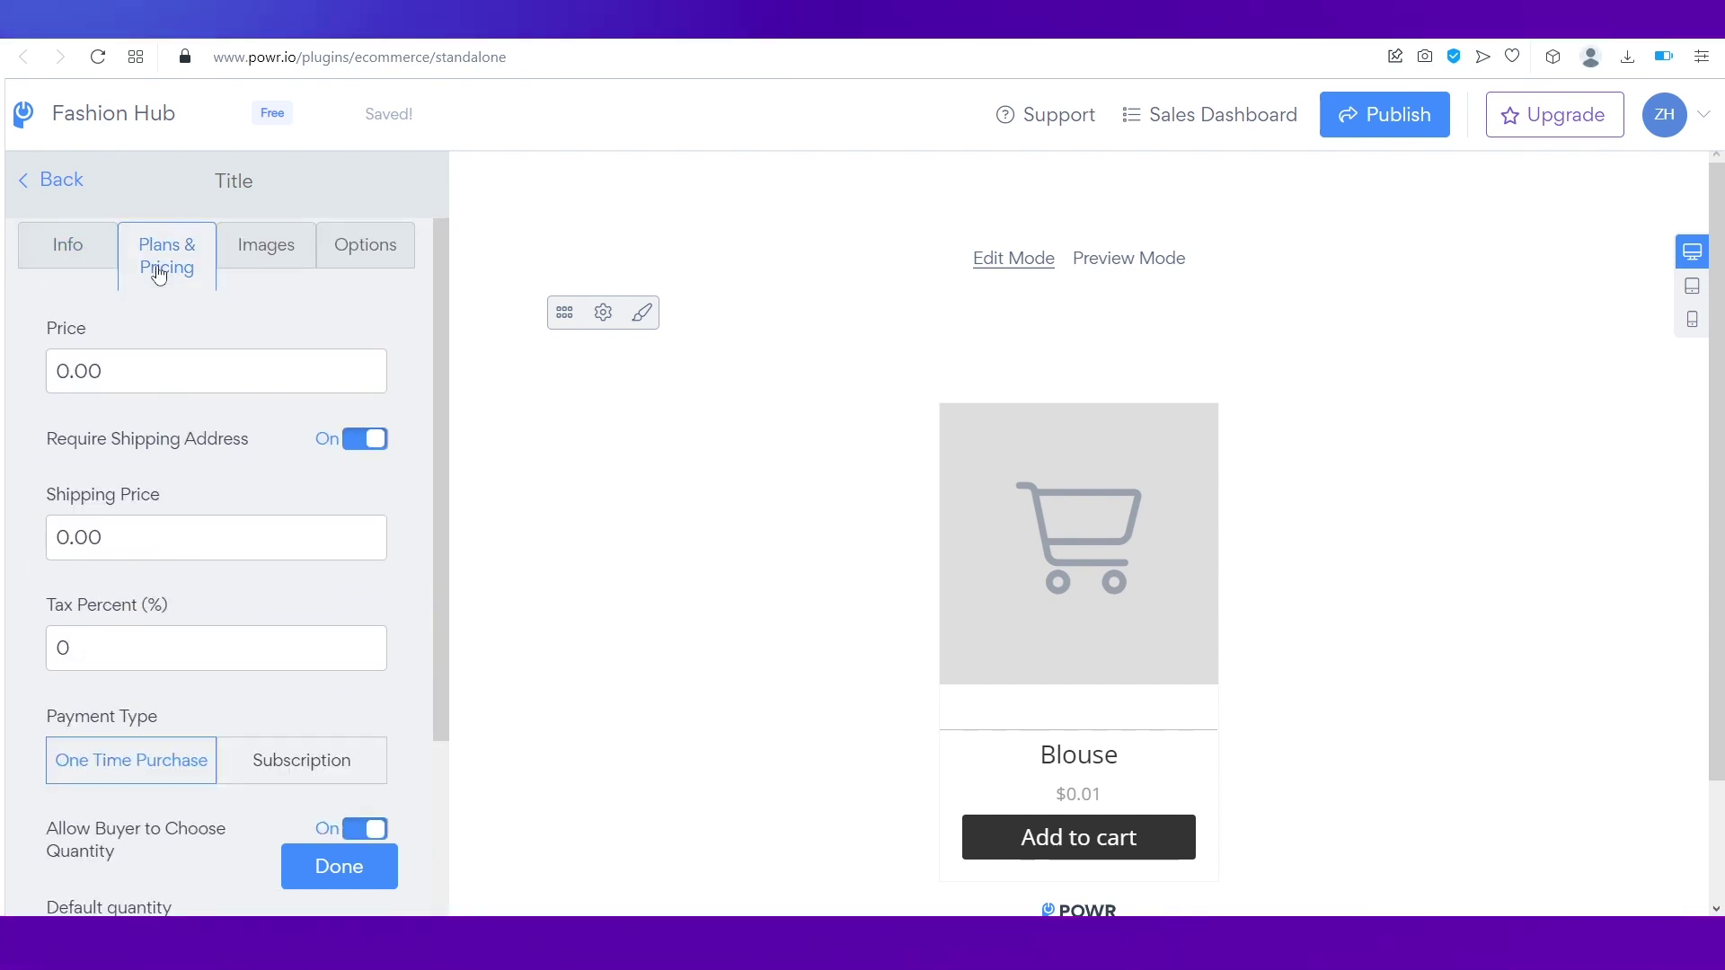
left_click_drag(112, 370, 37, 370)
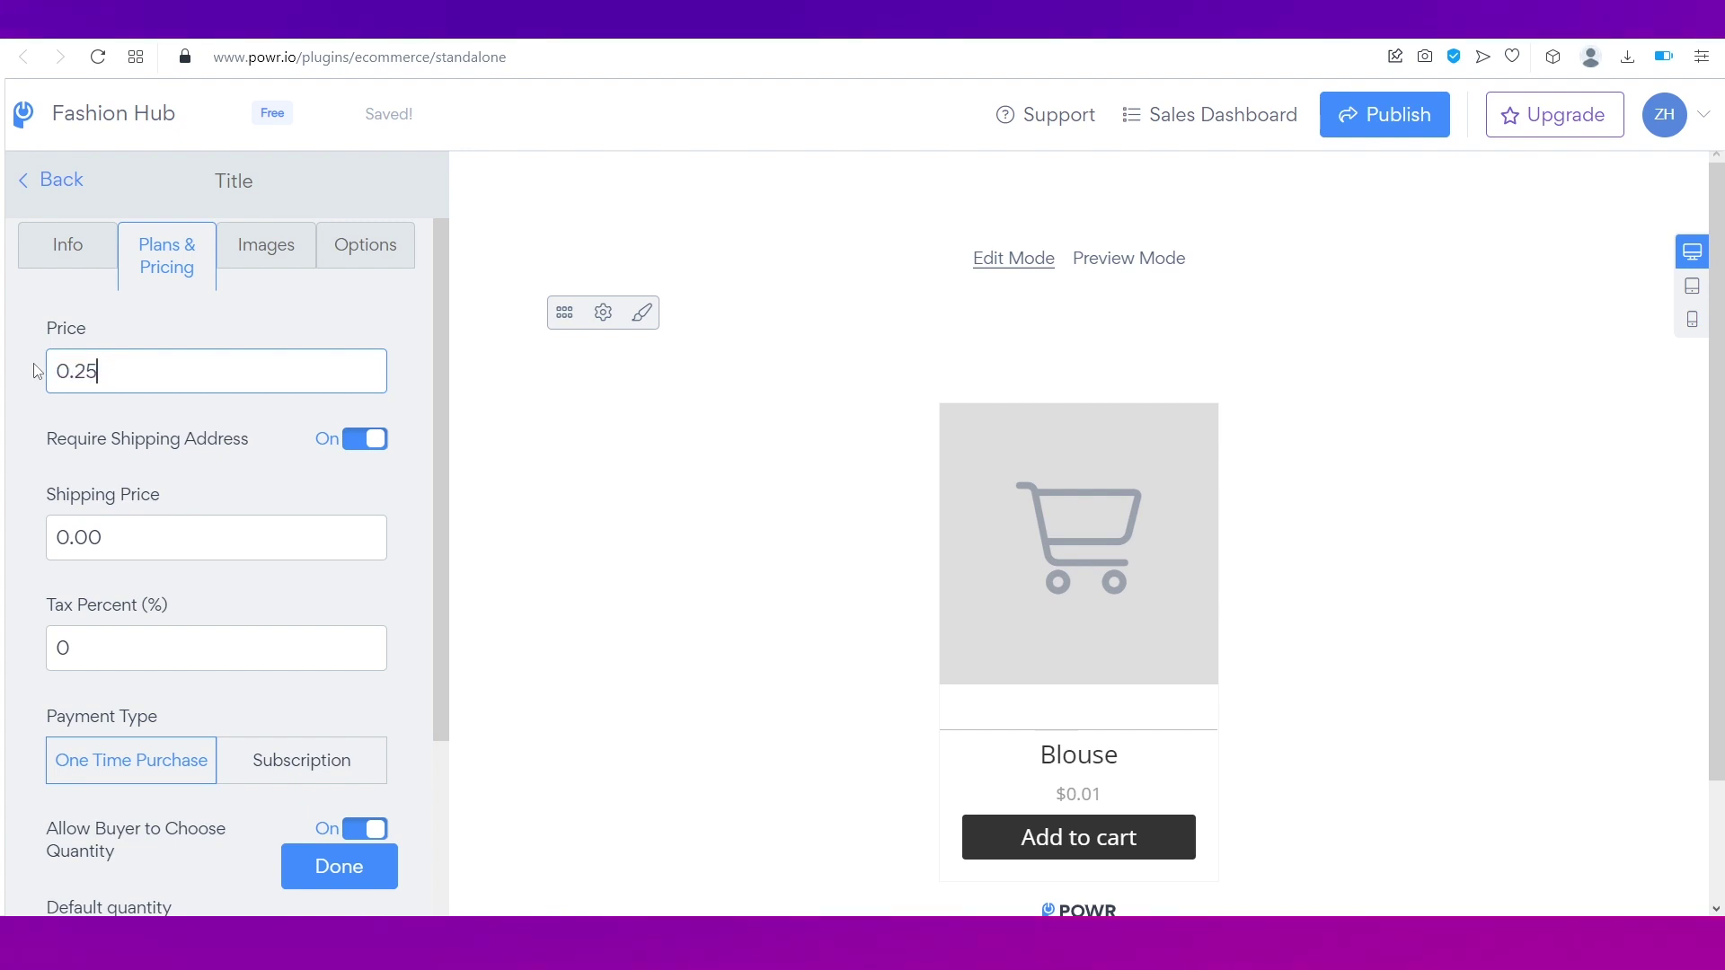
type("25.00")
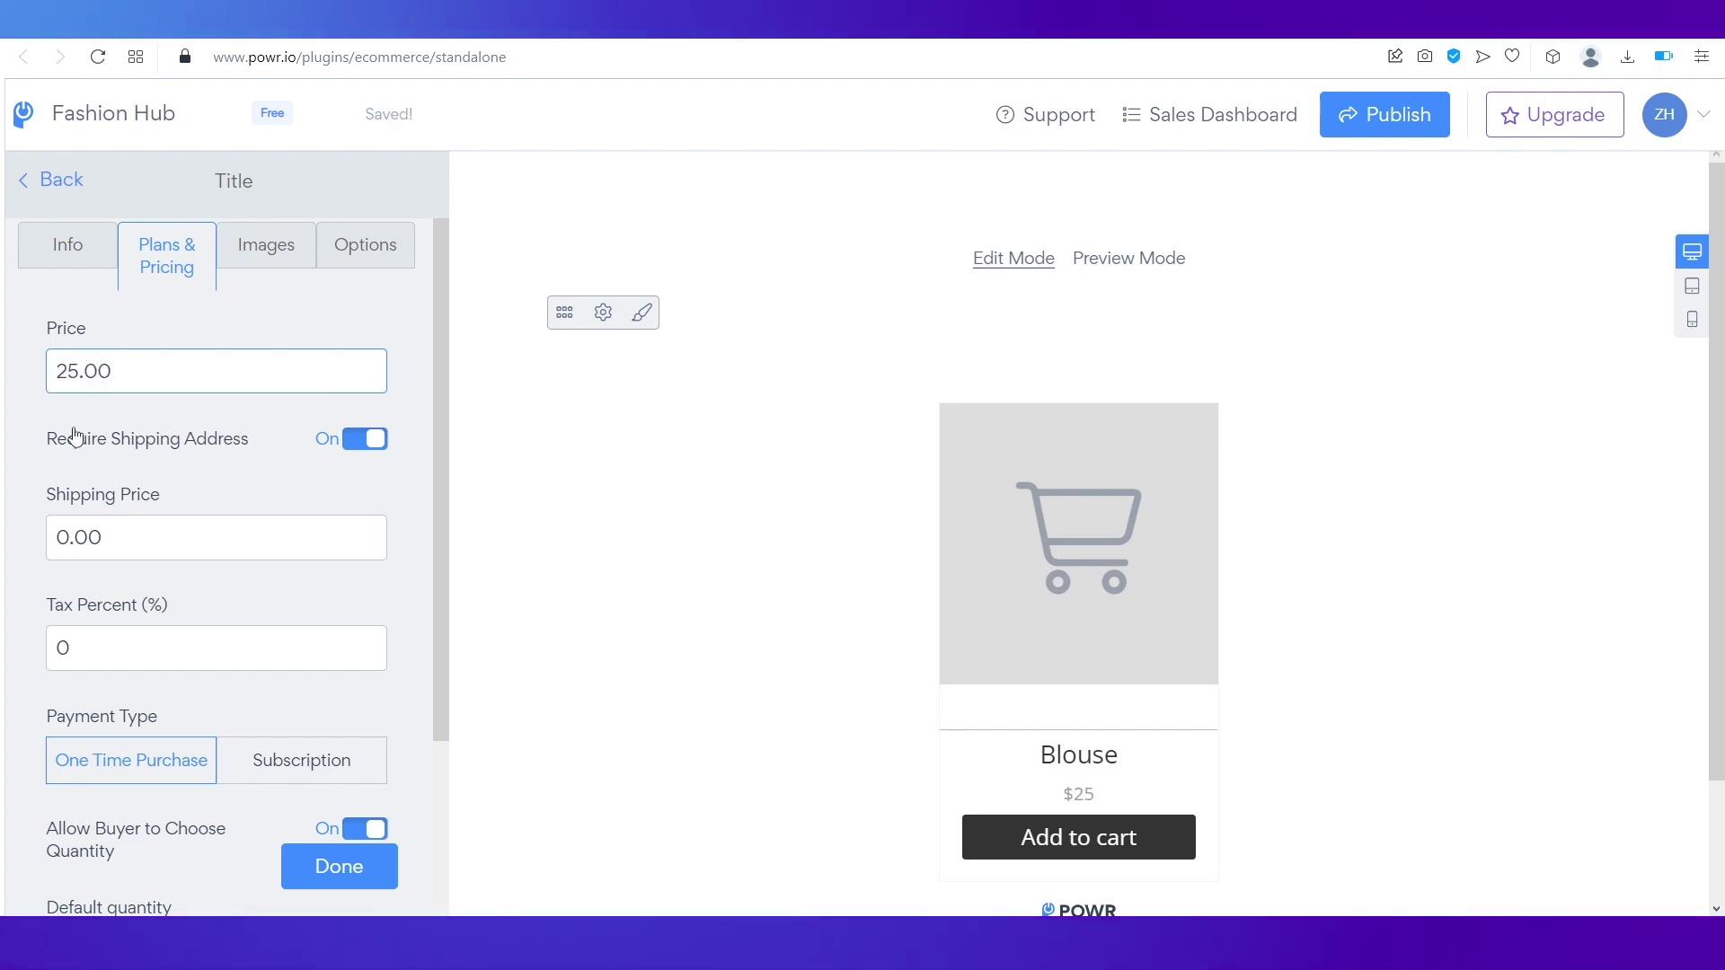
scroll(279, 467, "down", 1)
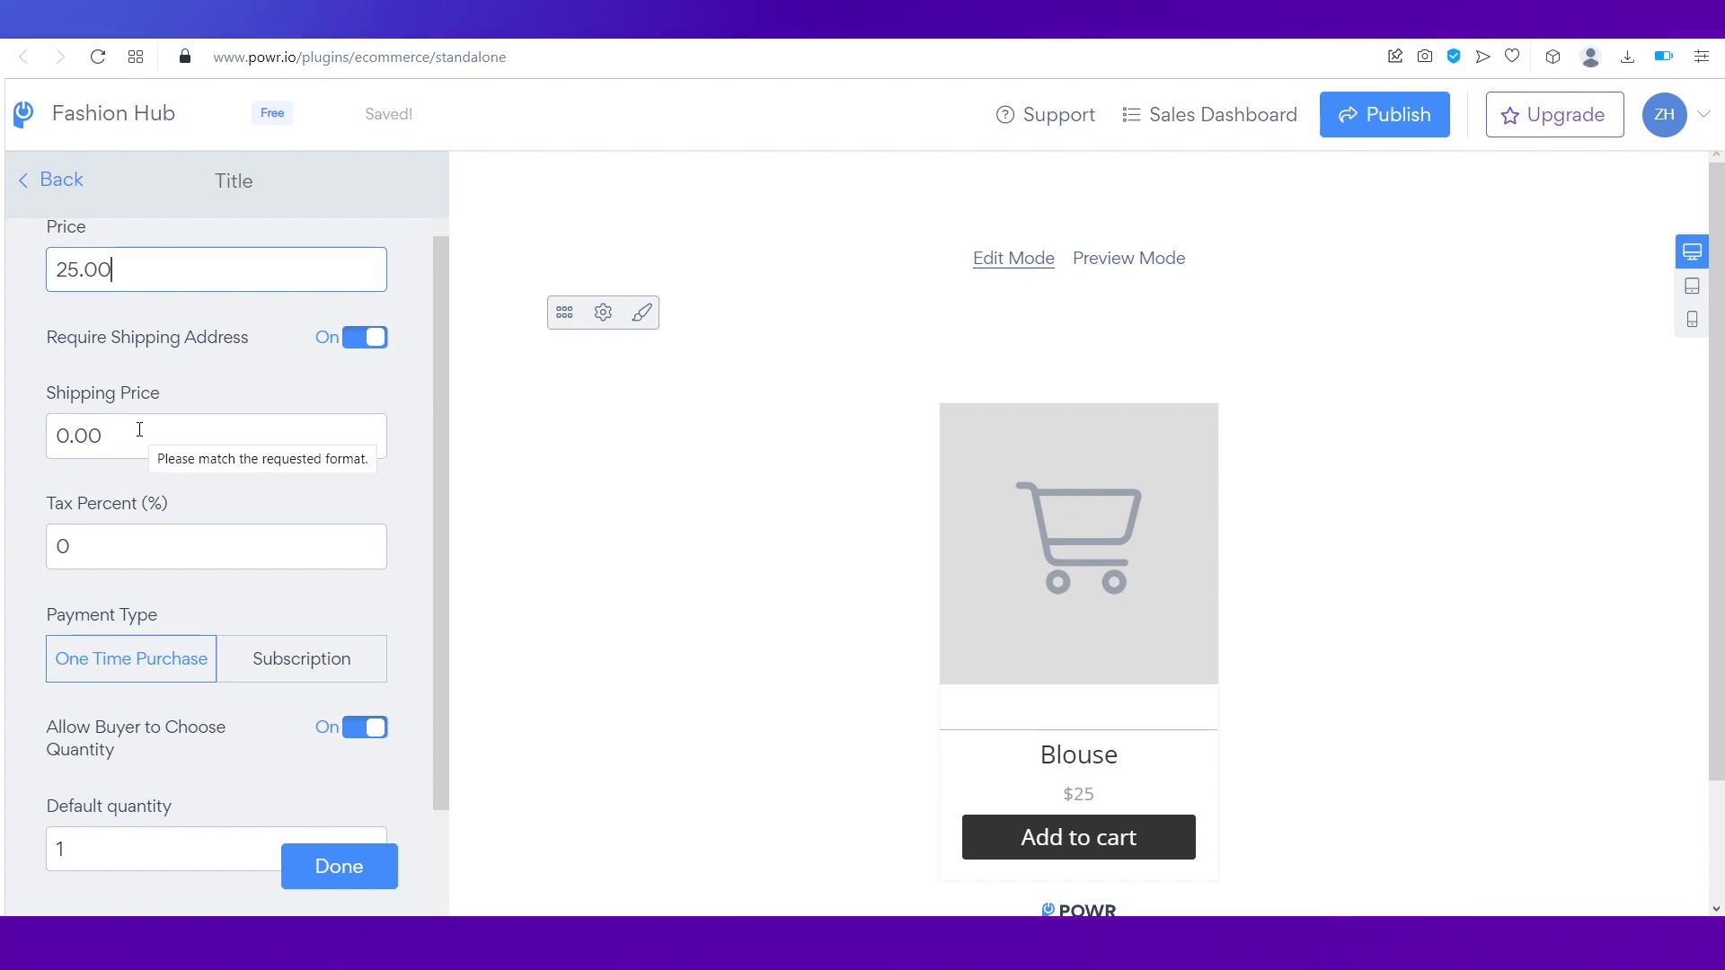
scroll(179, 567, "down", 2)
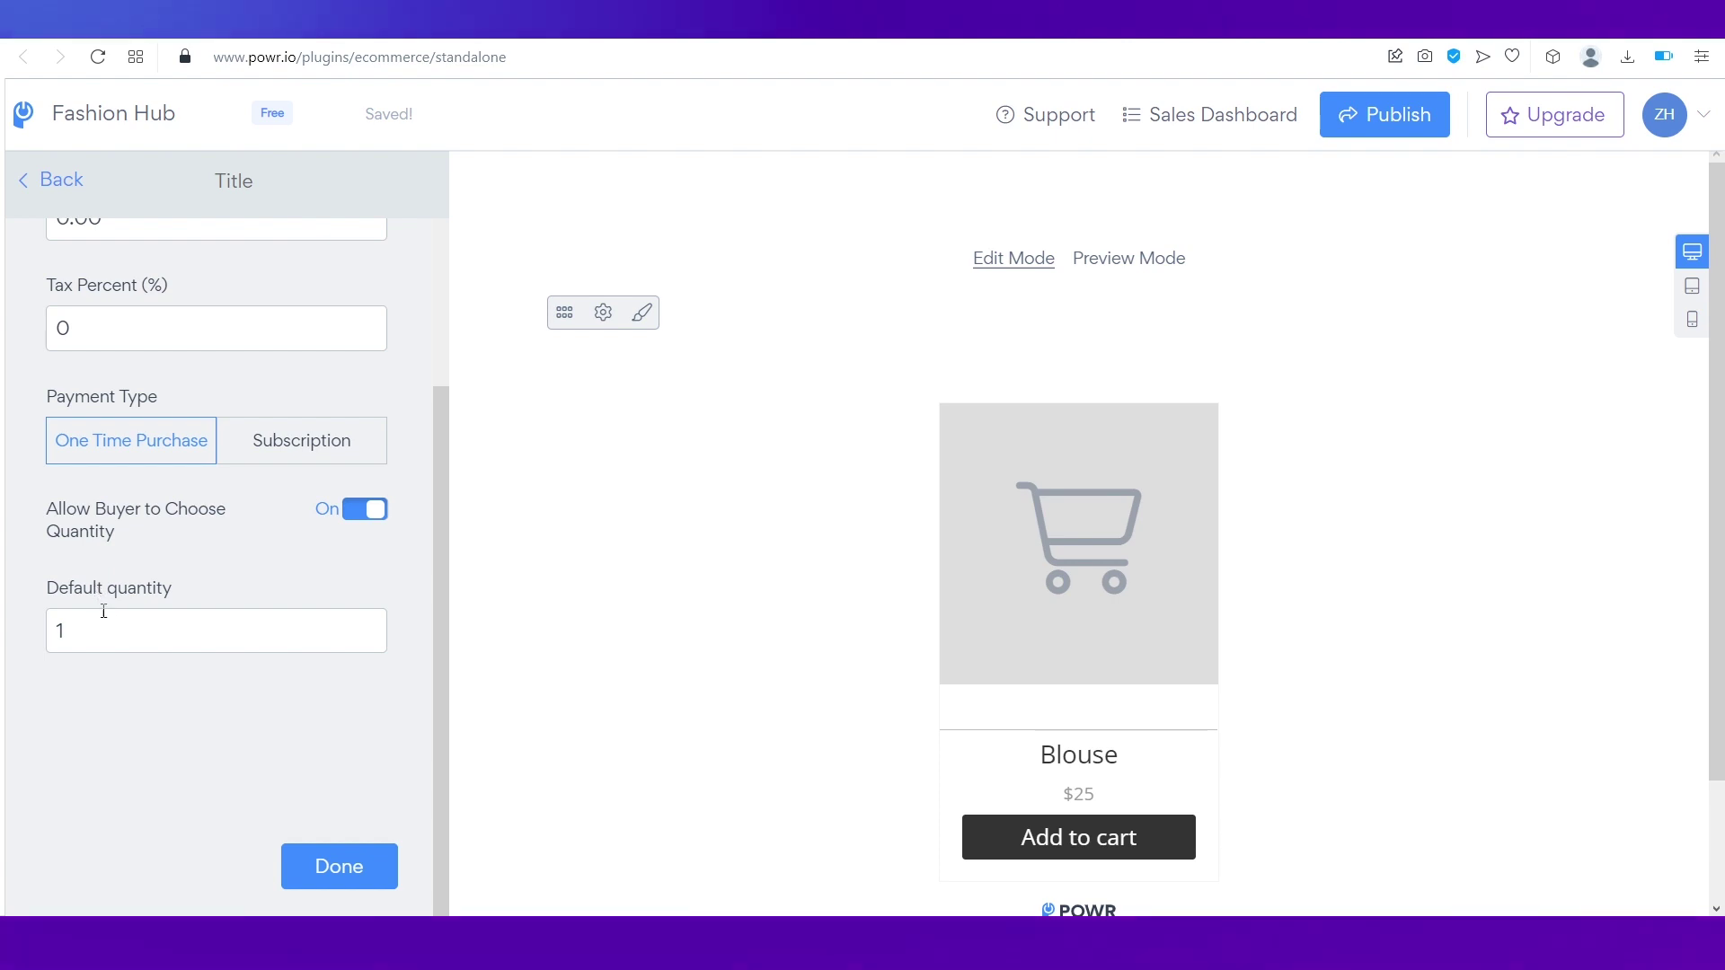
scroll(185, 742, "up", 6)
scroll(185, 743, "down", 1)
scroll(188, 742, "up", 1)
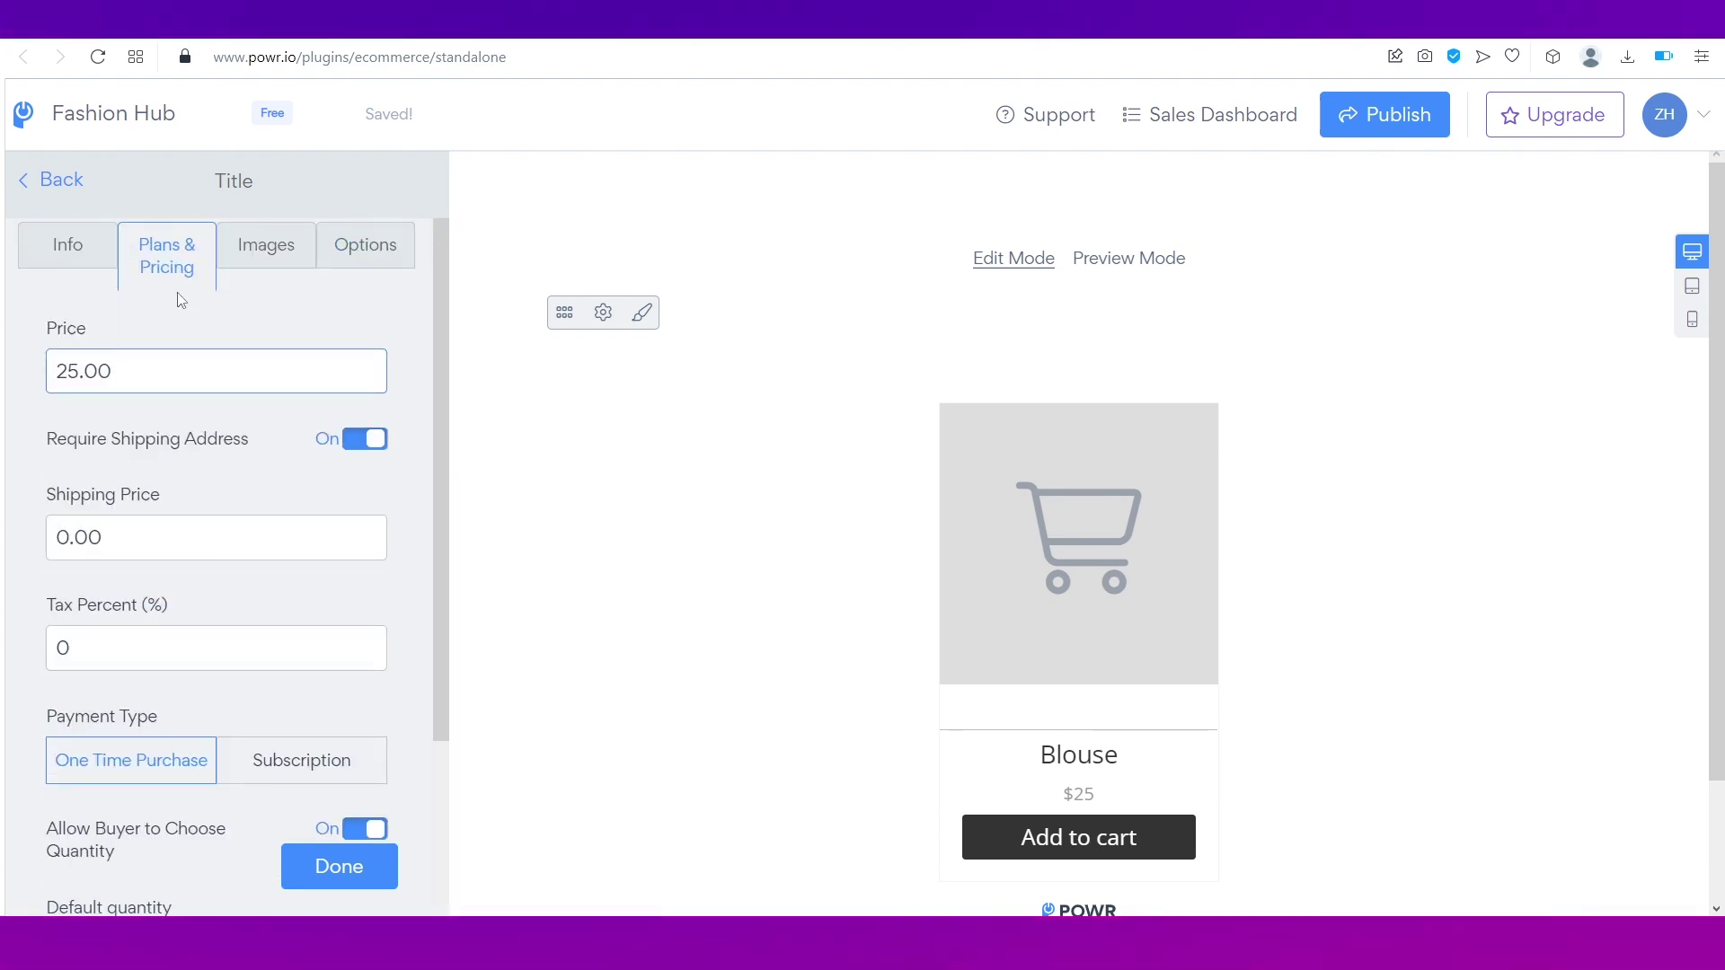
left_click(339, 868)
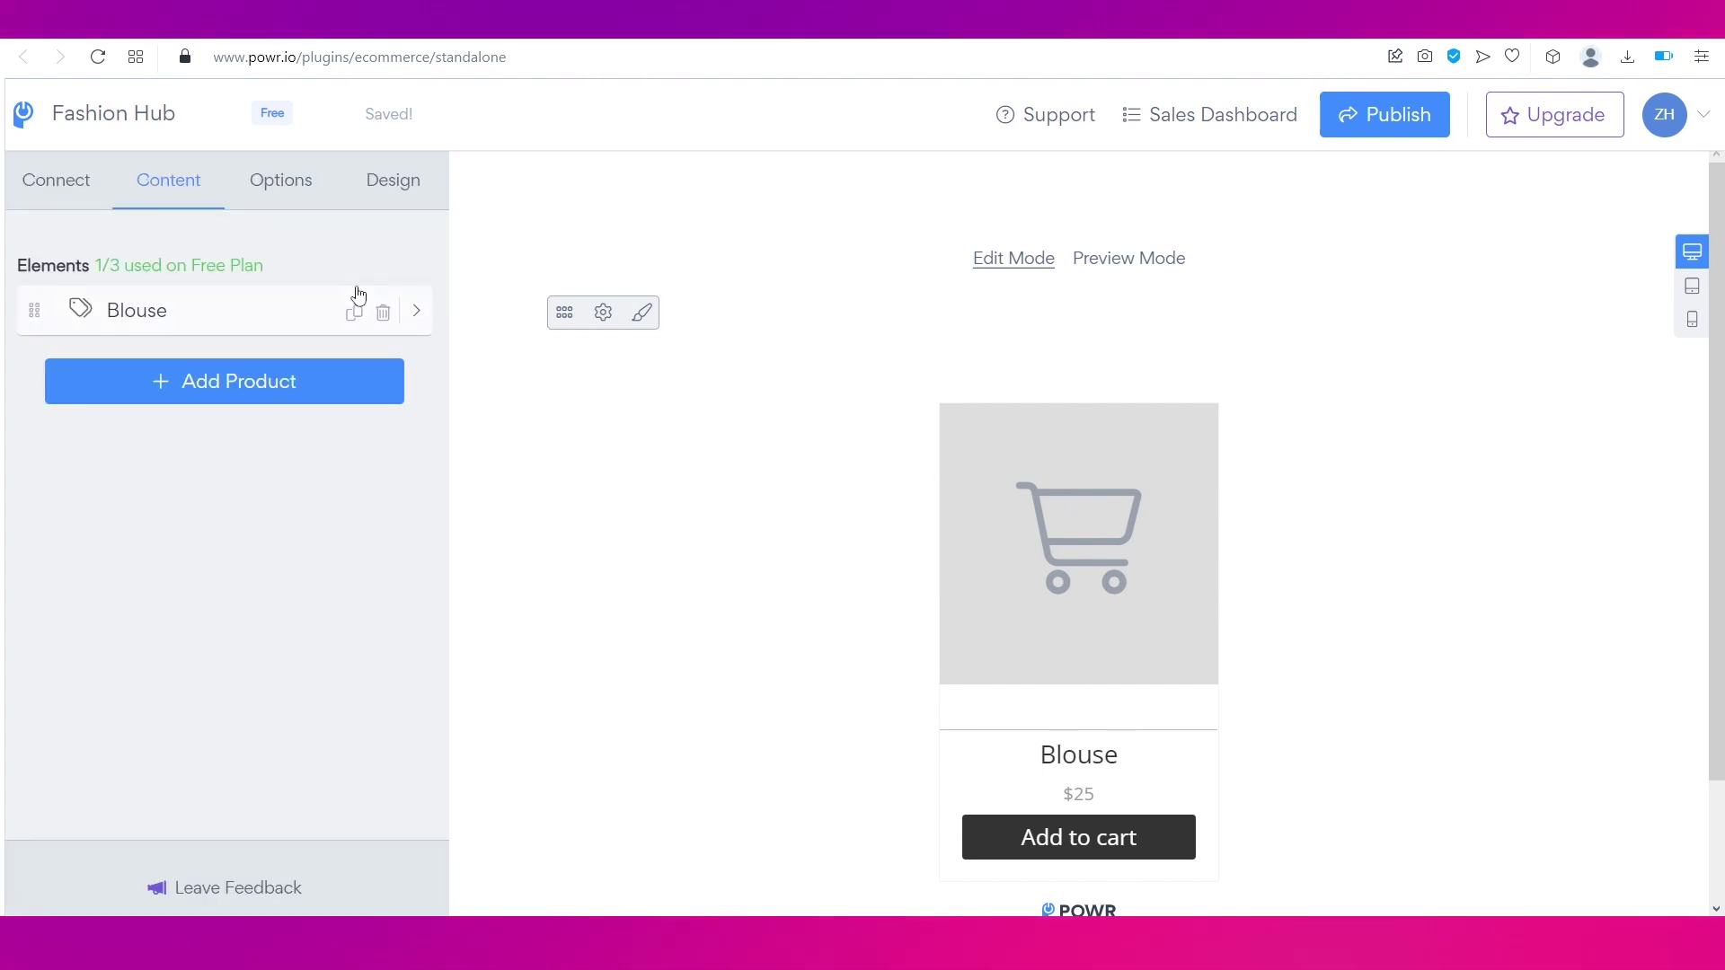
Step: Add a stock image to the Blouse product, searching for "blouse" and choosing the woman in a pale blouse on stone steps
left_click(267, 318)
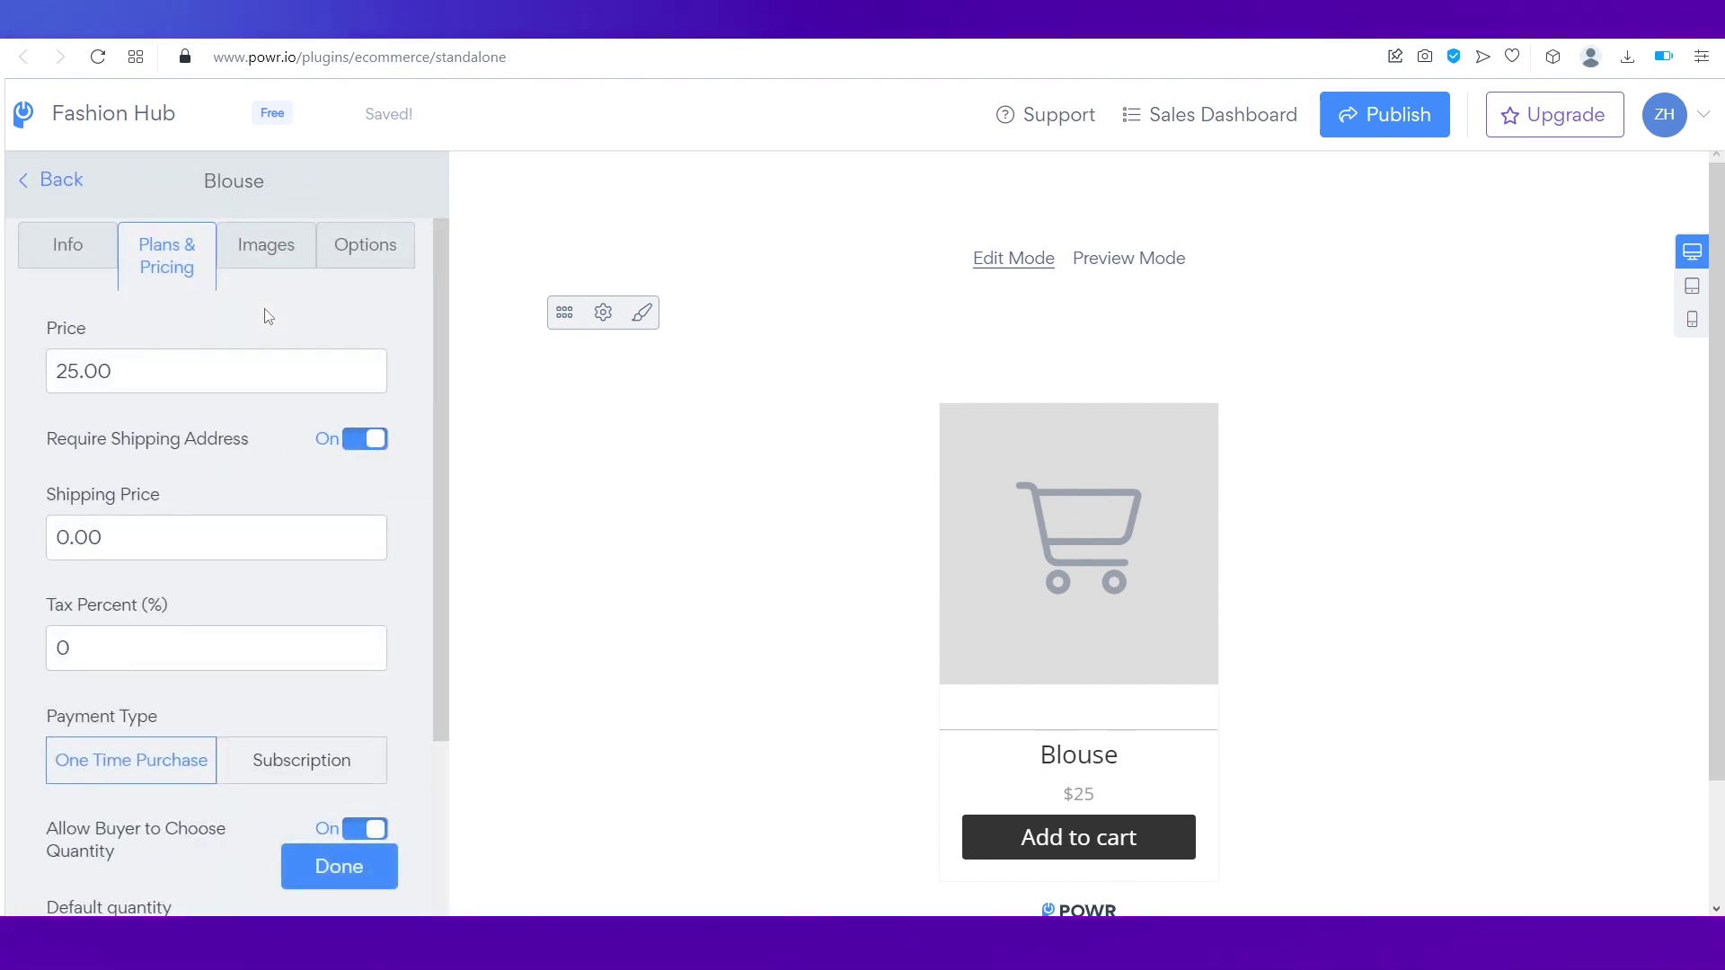
left_click(261, 259)
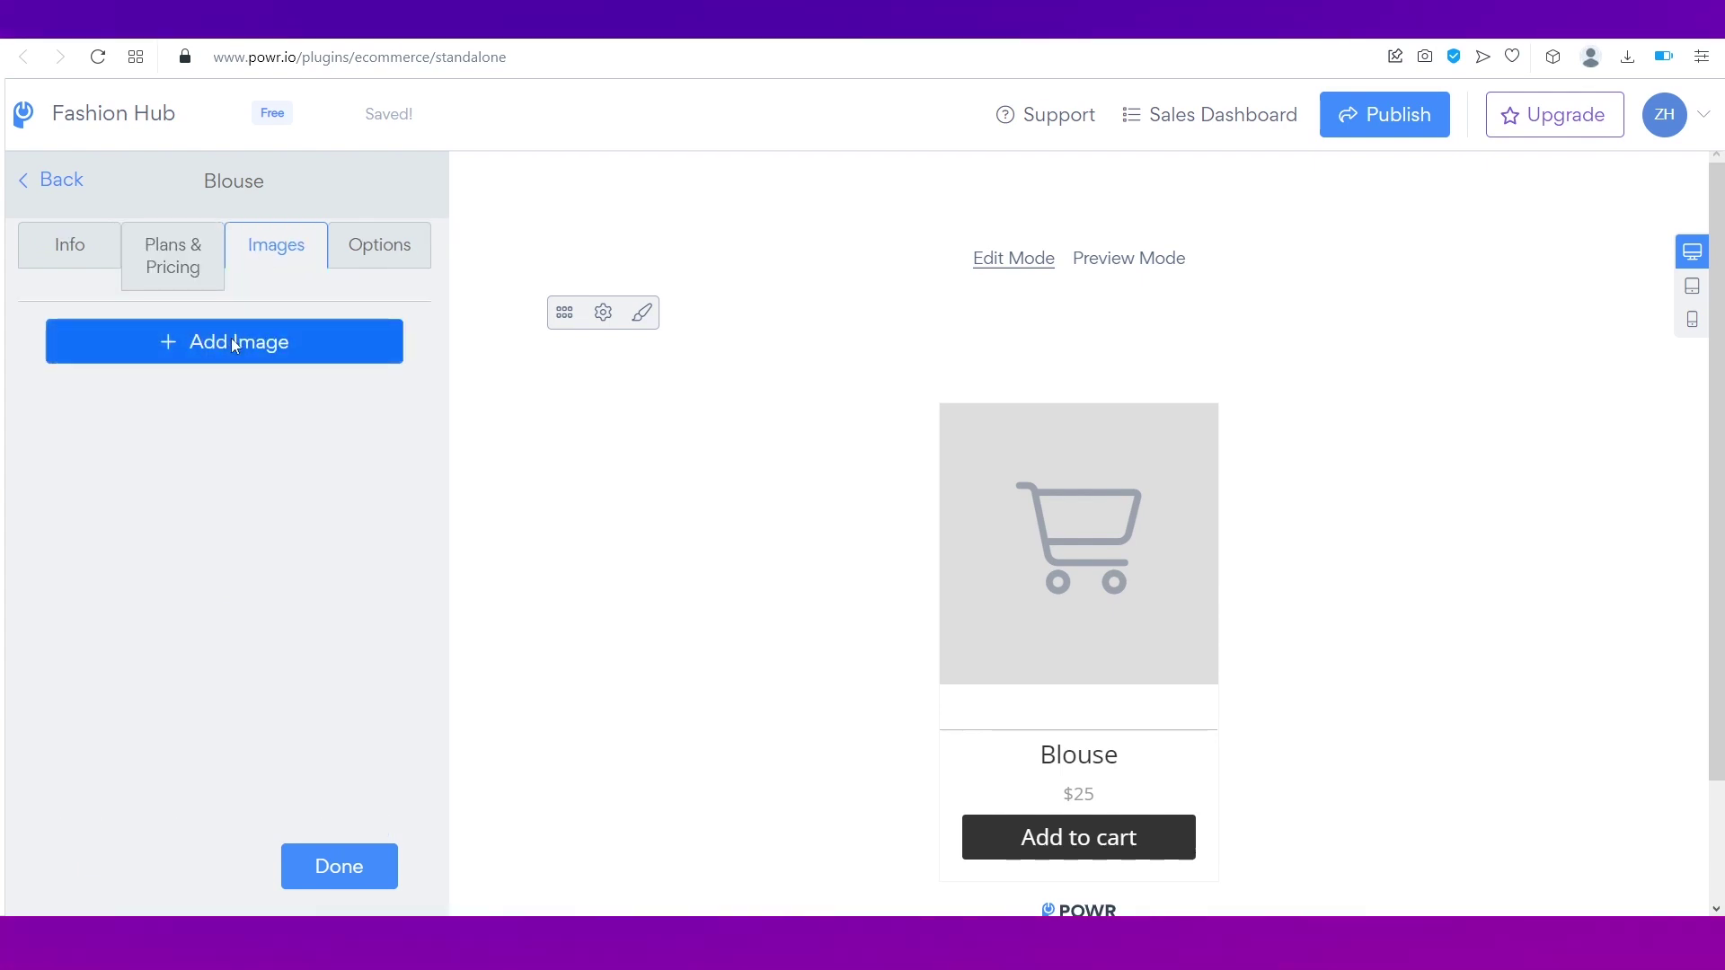
left_click(232, 343)
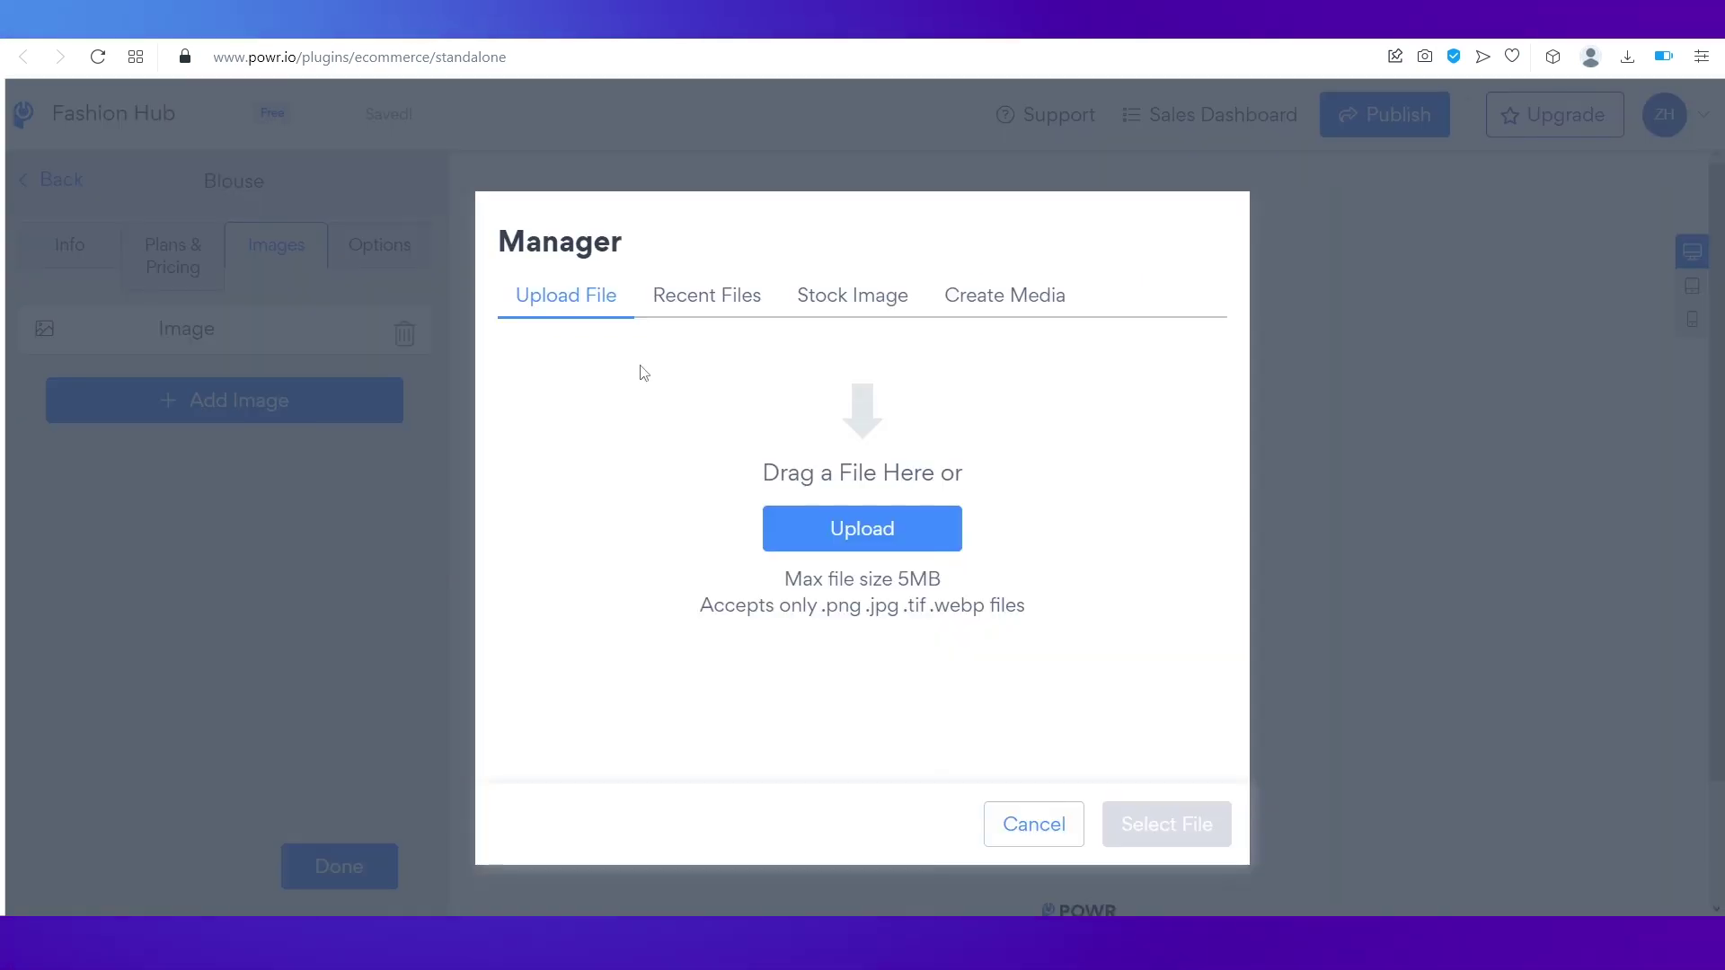
left_click(842, 303)
left_click(750, 385)
type("blouse")
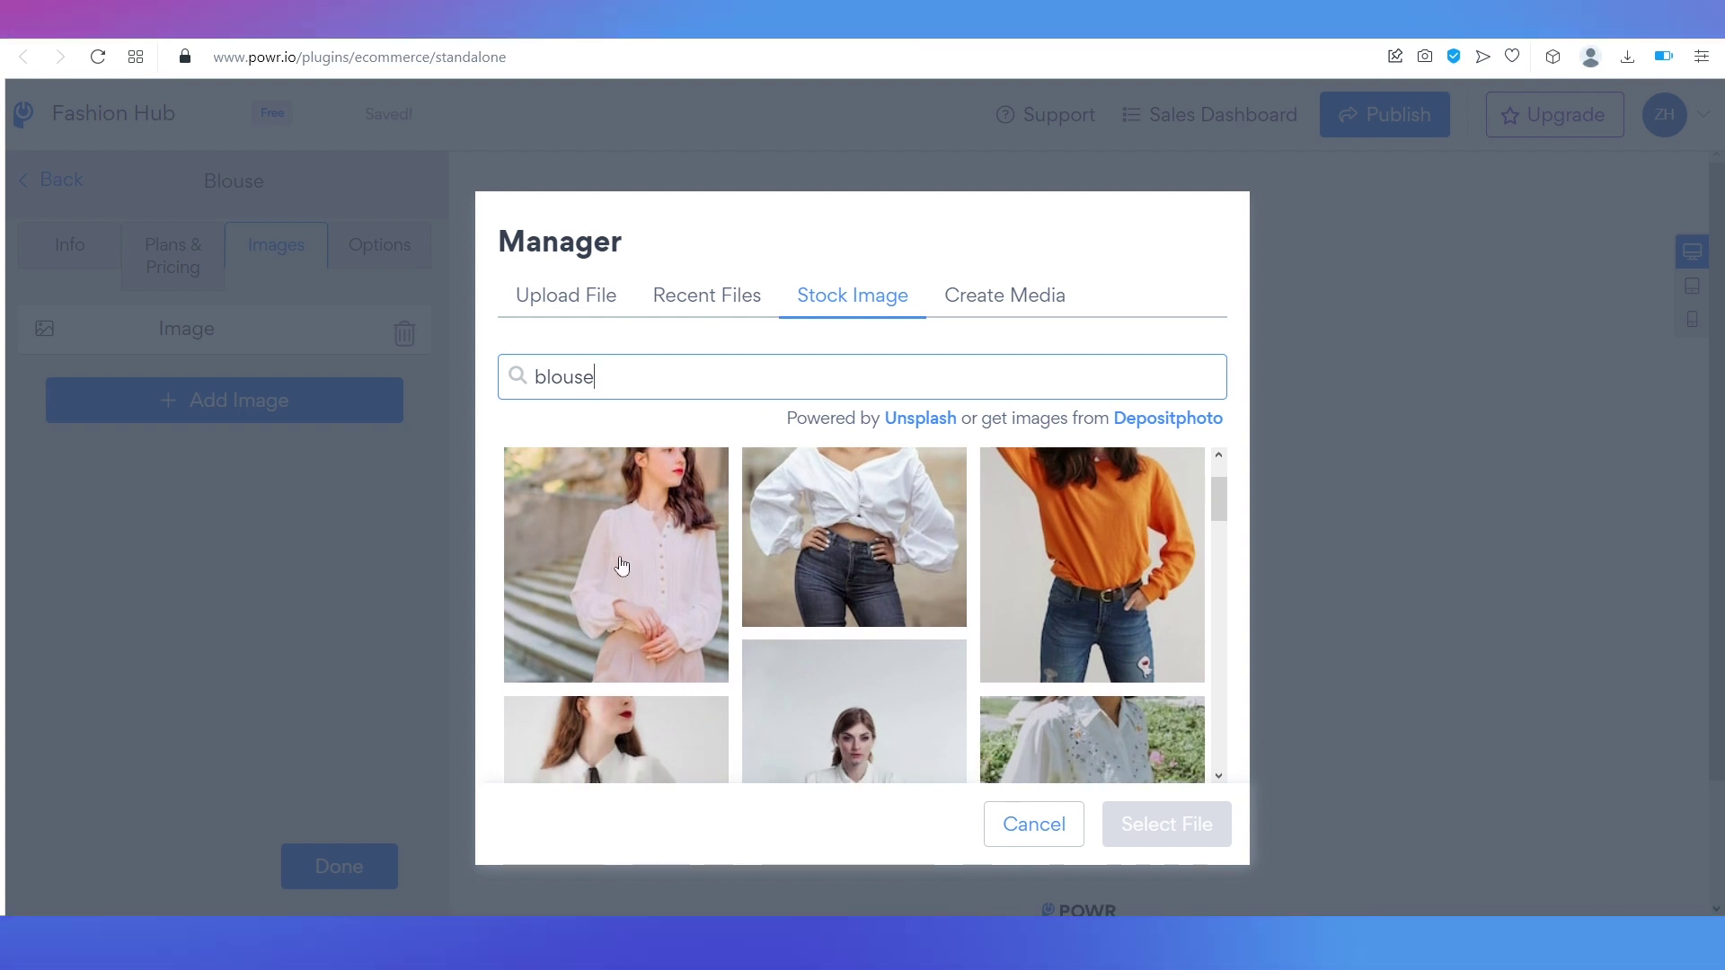
left_click(621, 565)
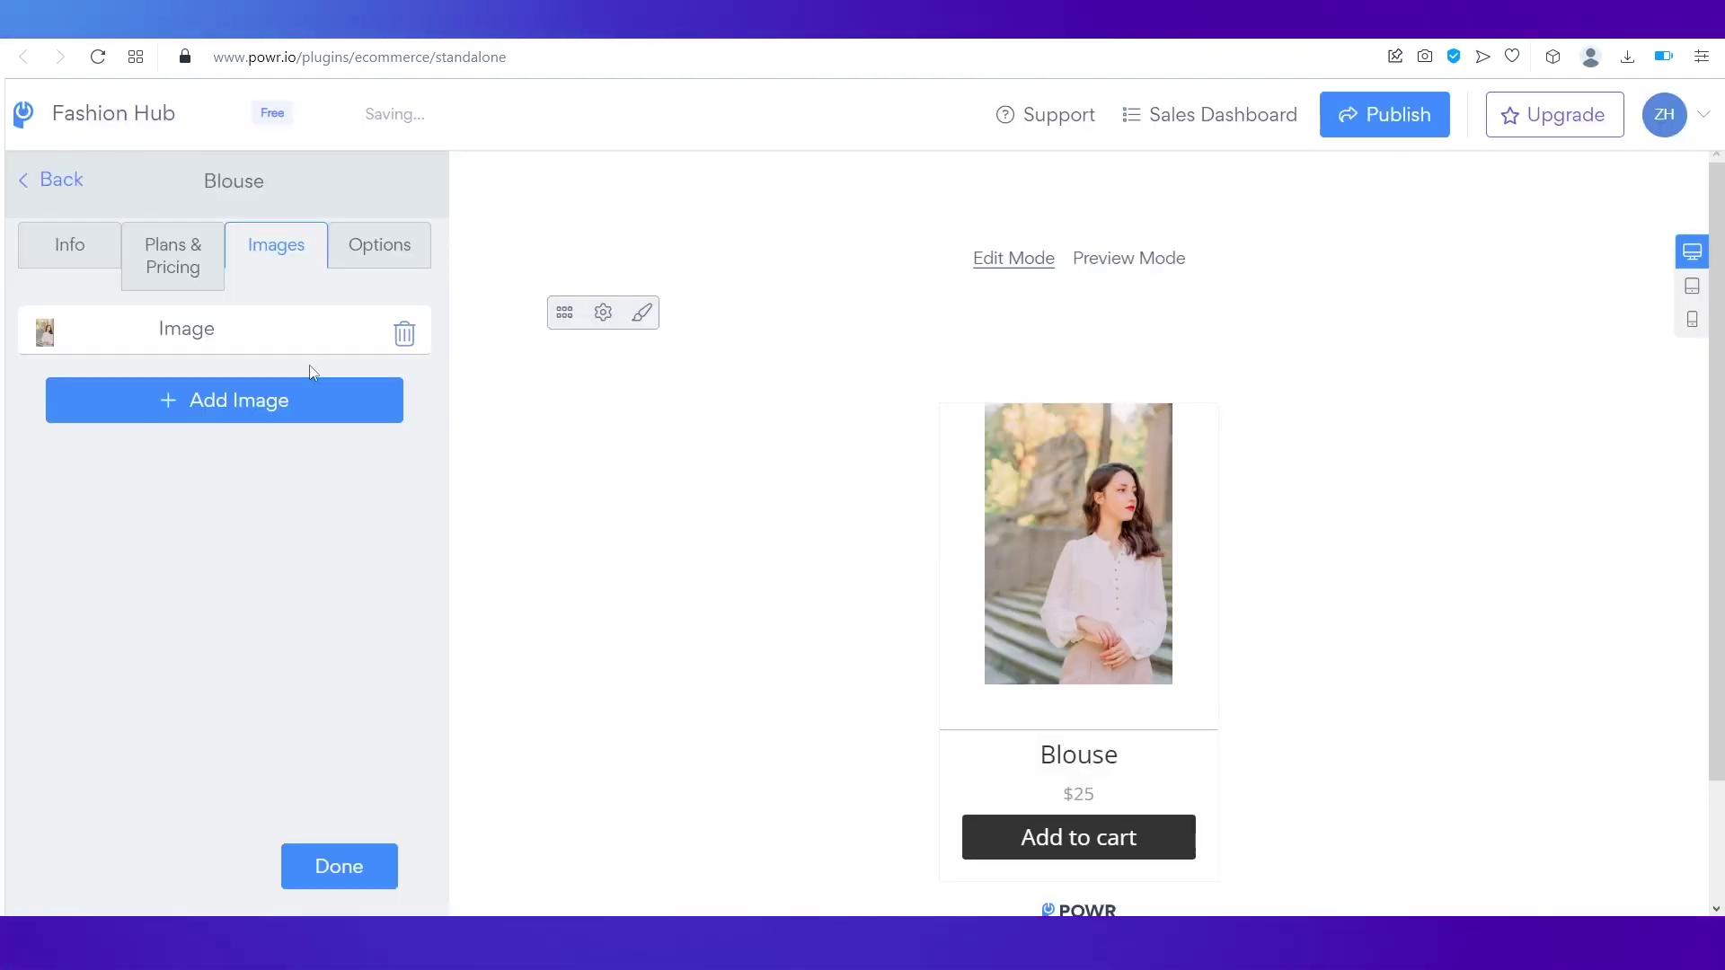
Step: Add an option group labelled "Size" to the Blouse product
left_click(361, 251)
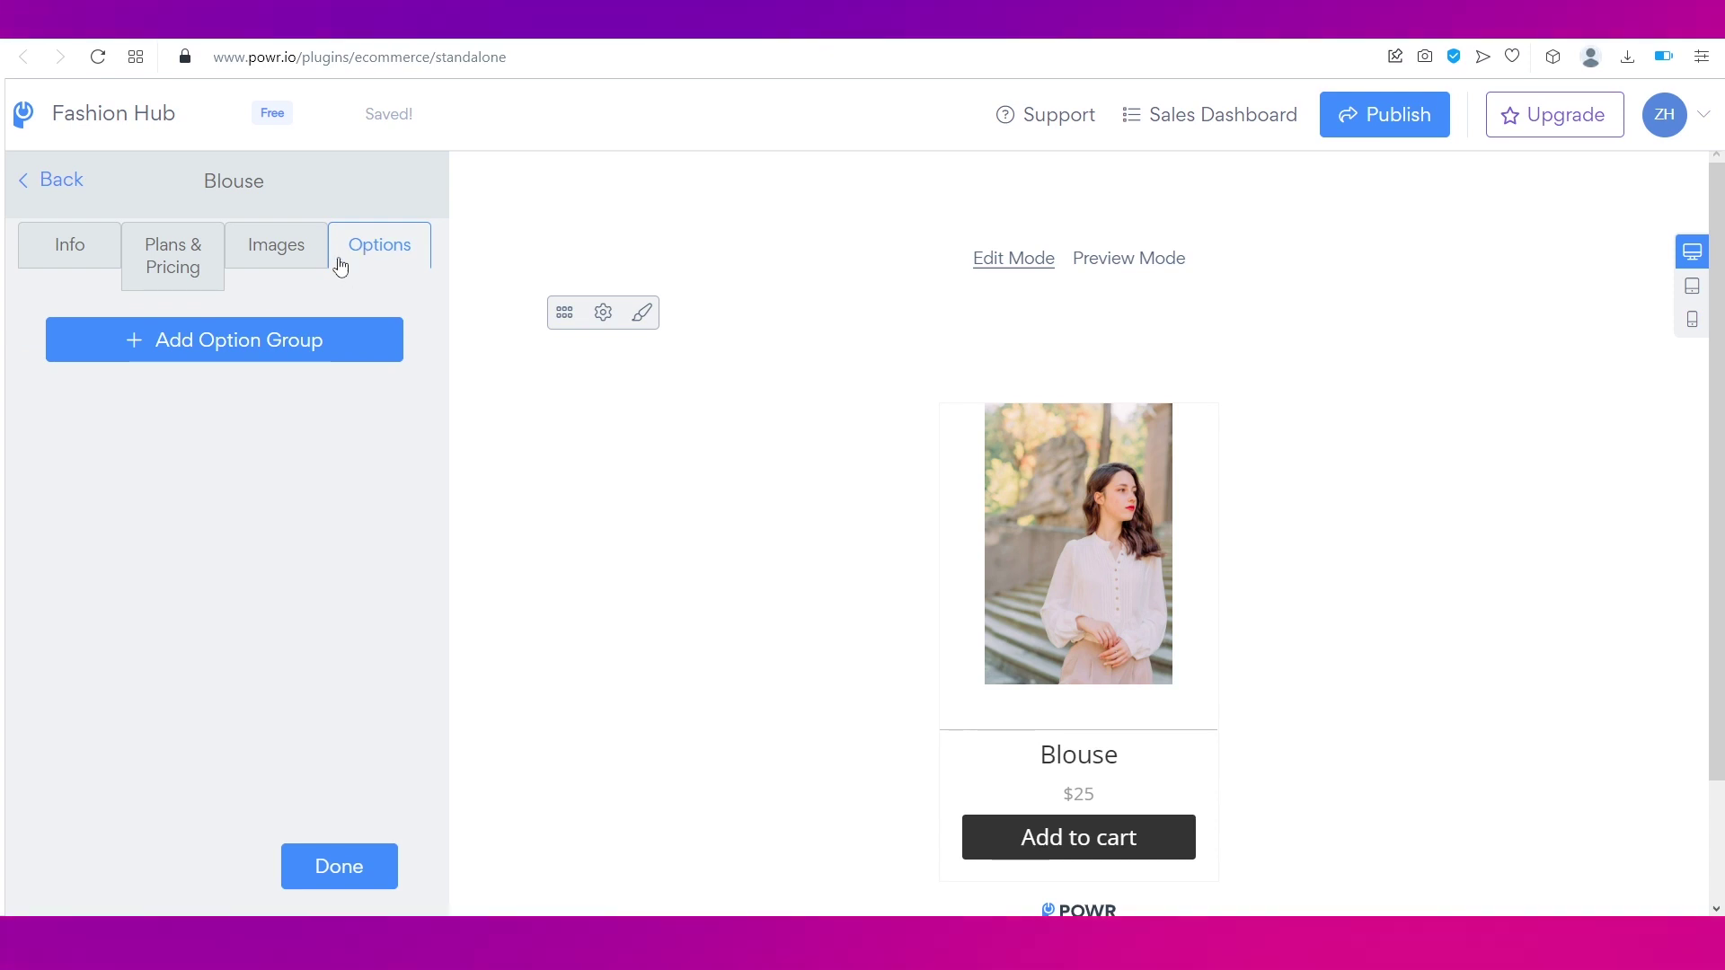
left_click(248, 348)
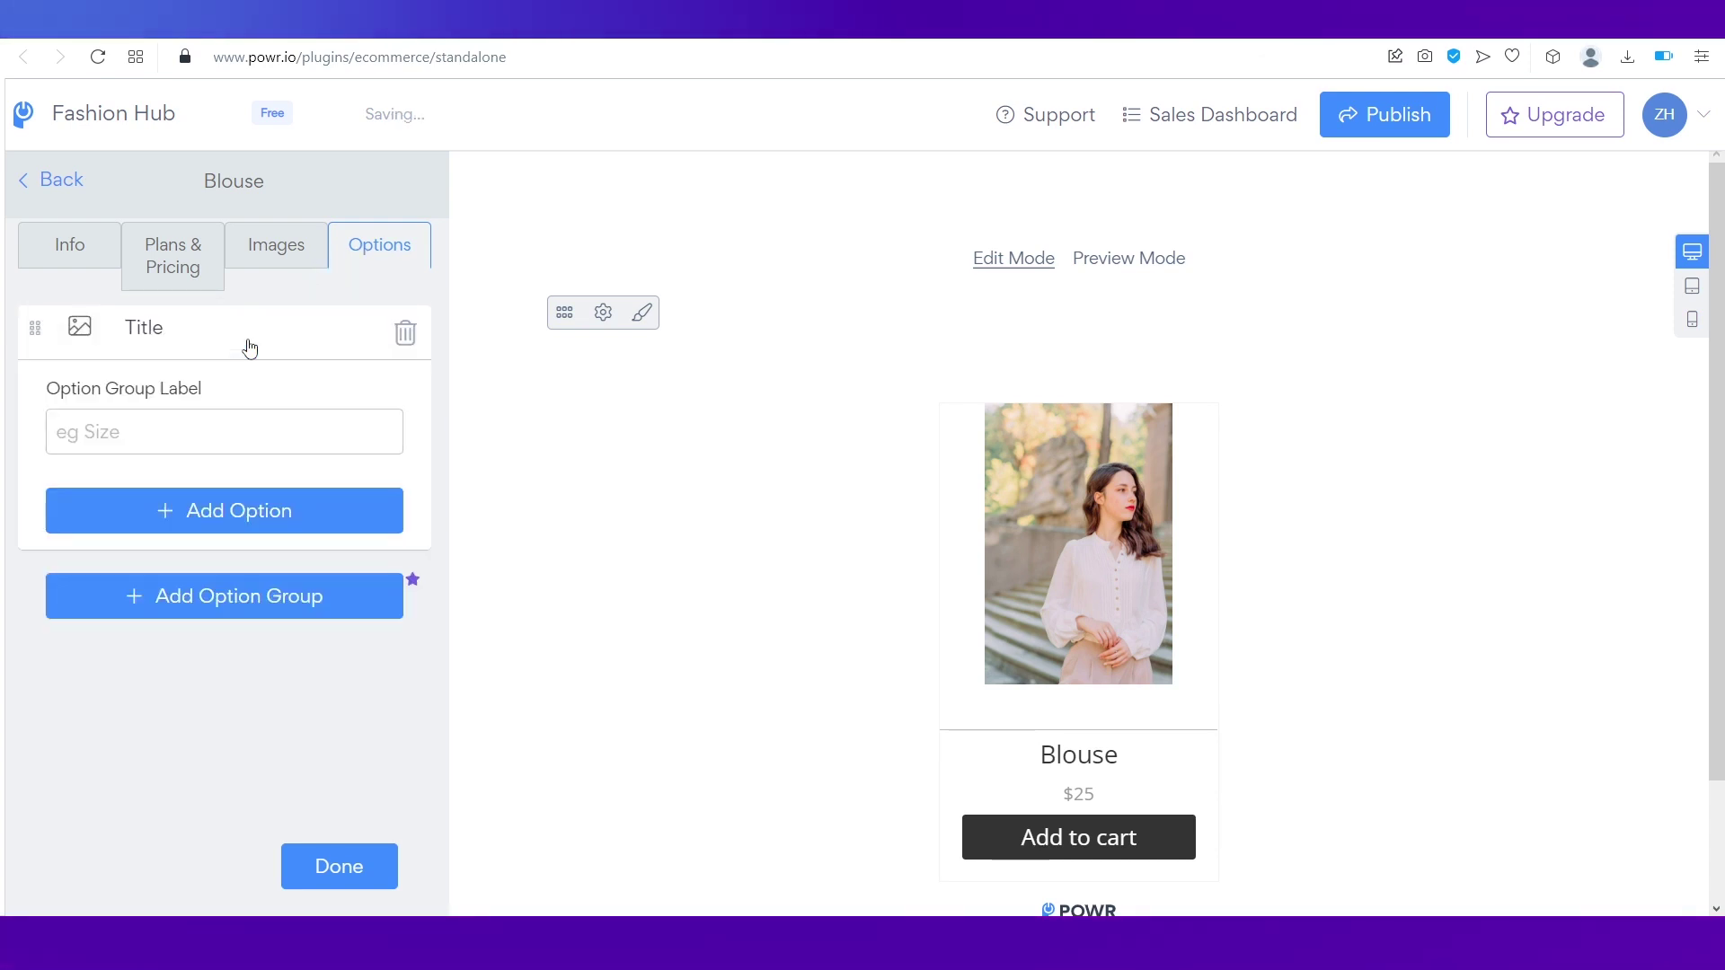
left_click(146, 333)
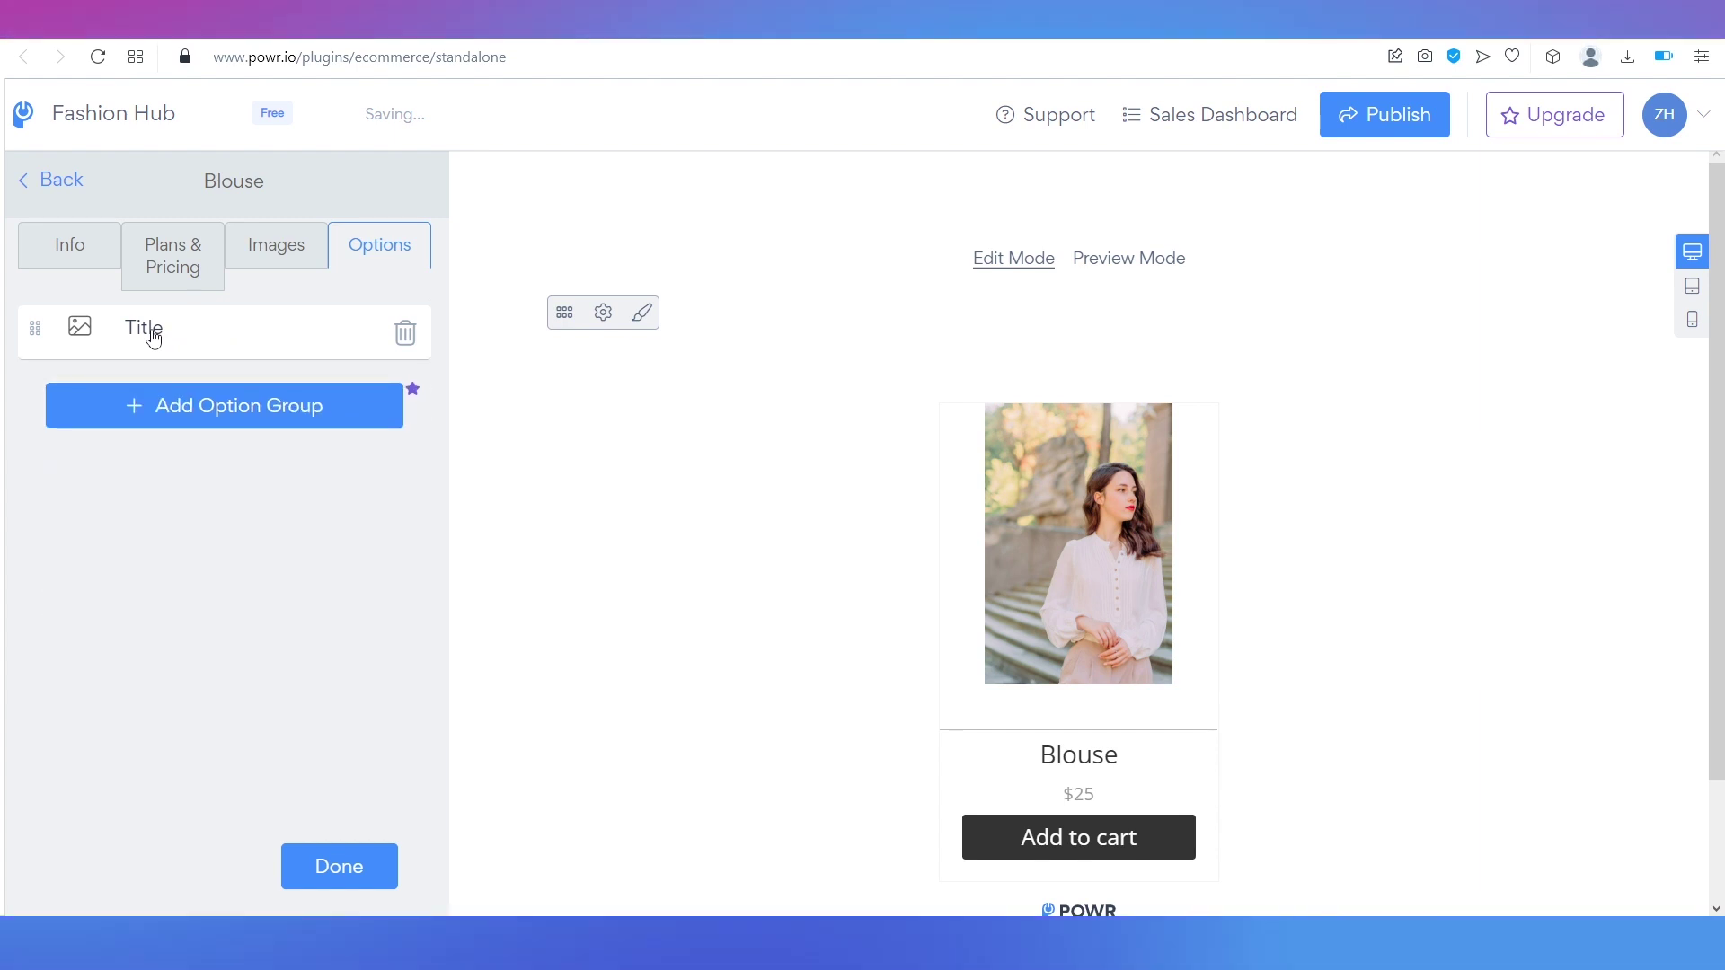
left_click(147, 332)
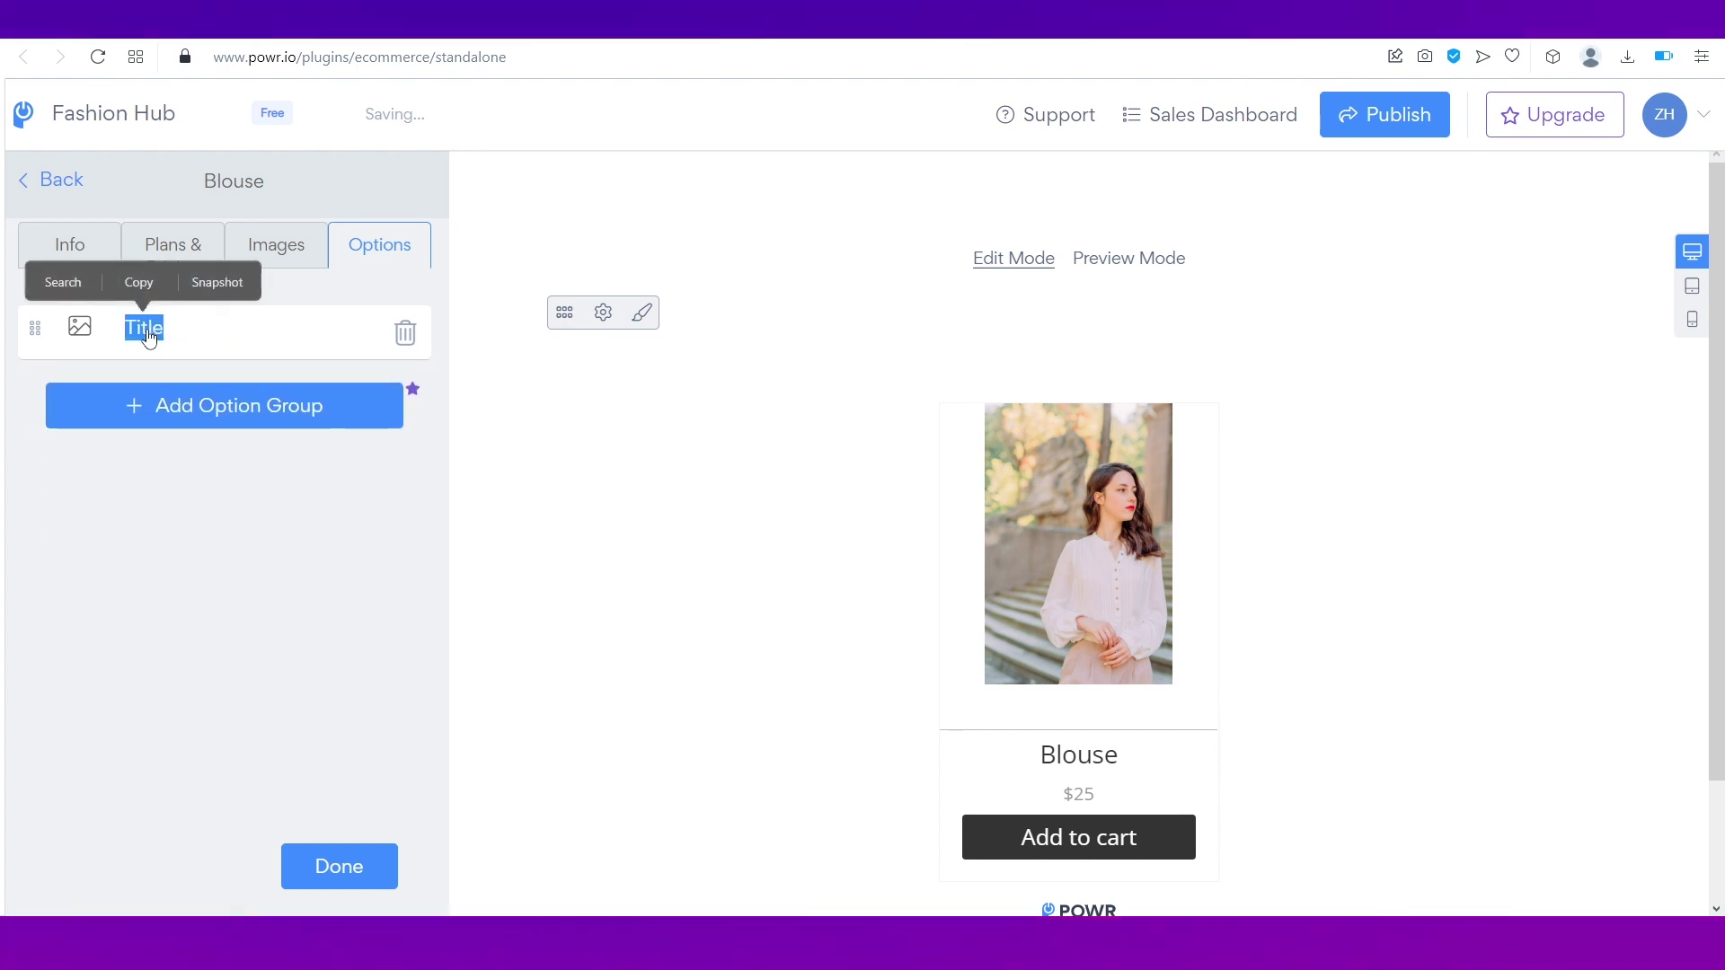
left_click(102, 437)
type("Size")
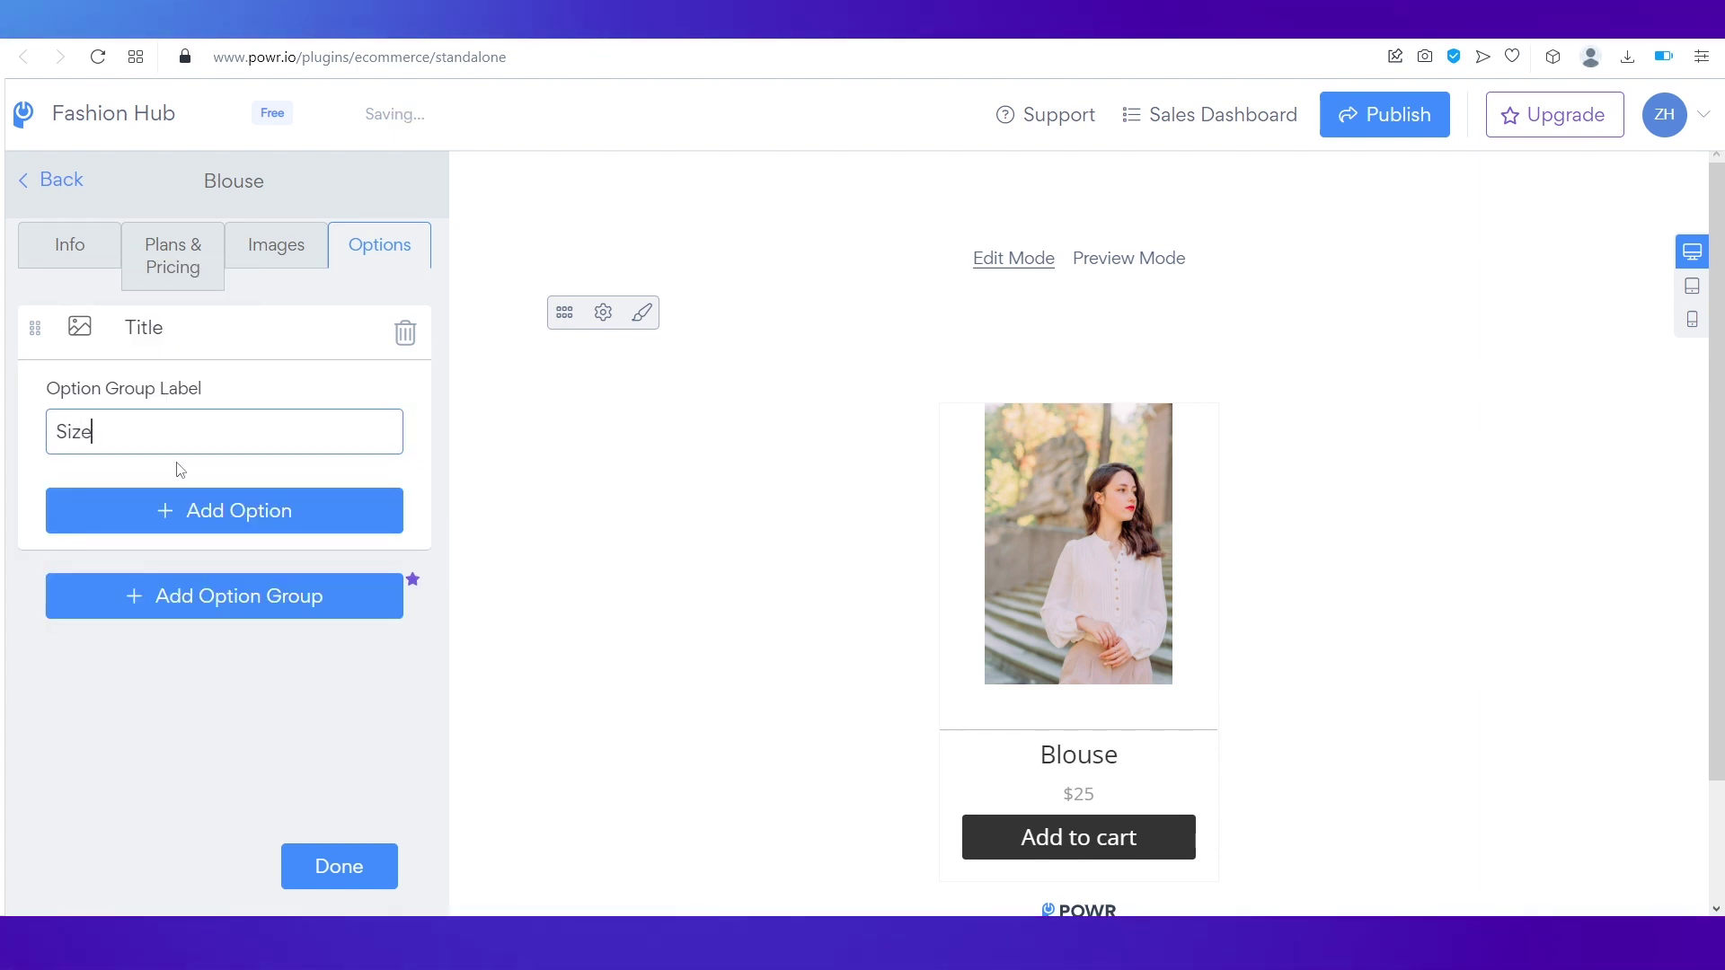
Step: Add three choices named X, M and L to the Size option group
left_click(212, 519)
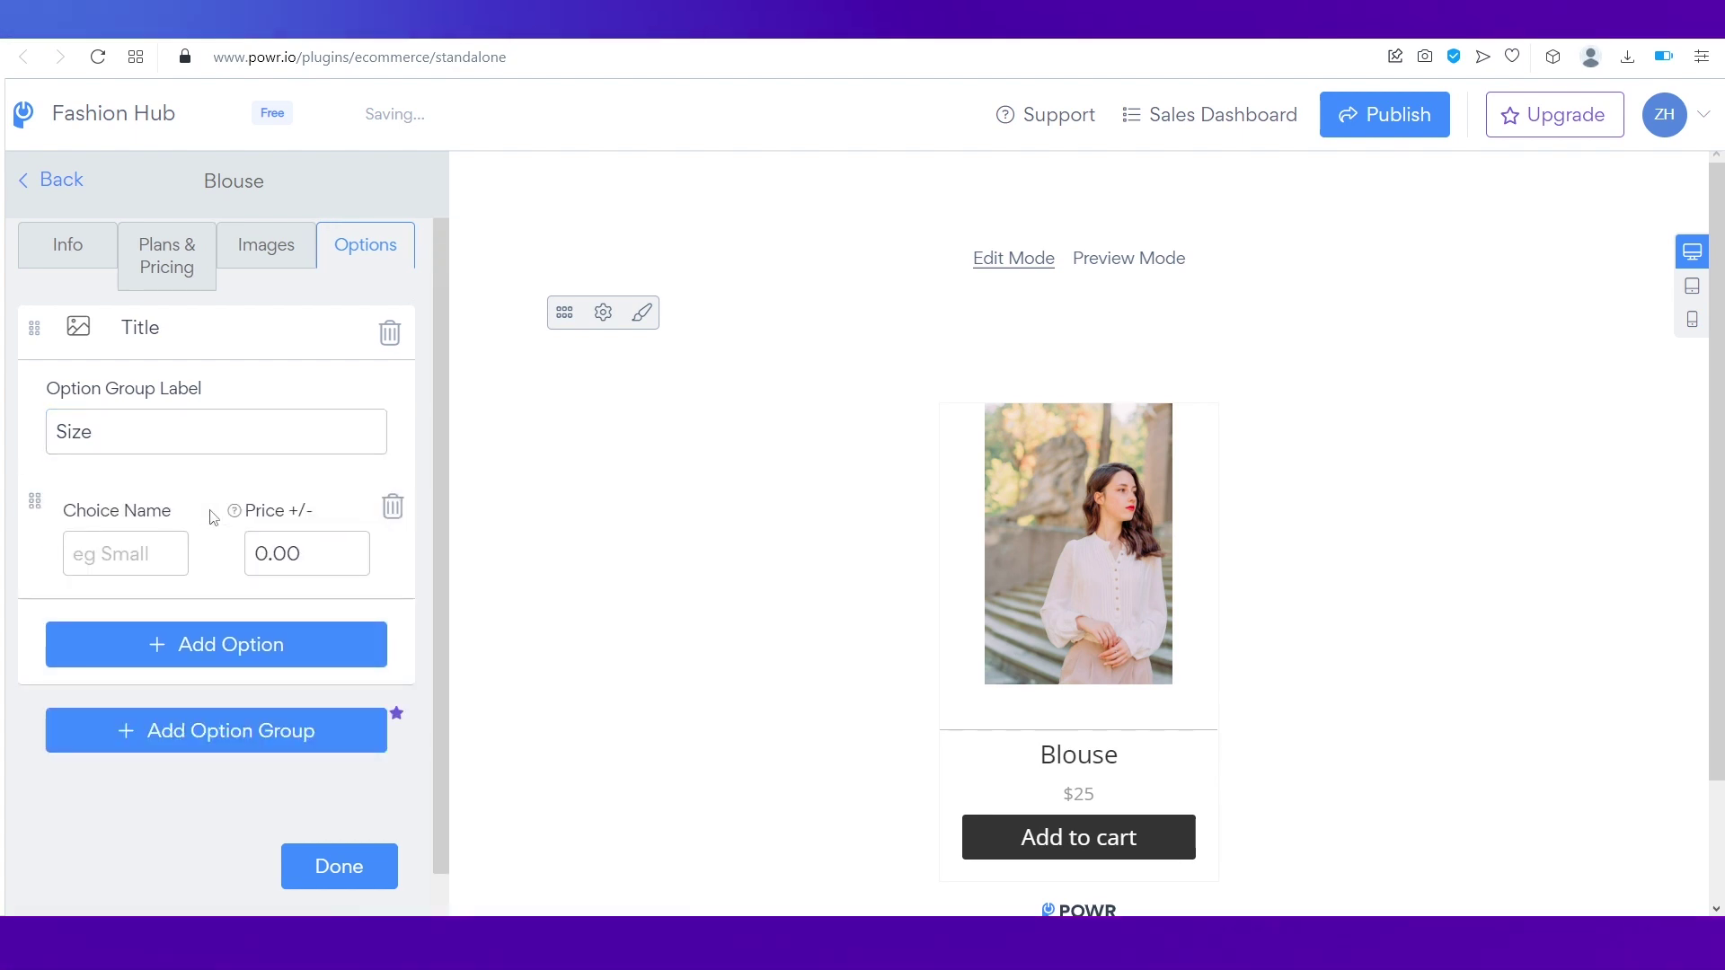
left_click(117, 556)
type("X")
left_click(182, 646)
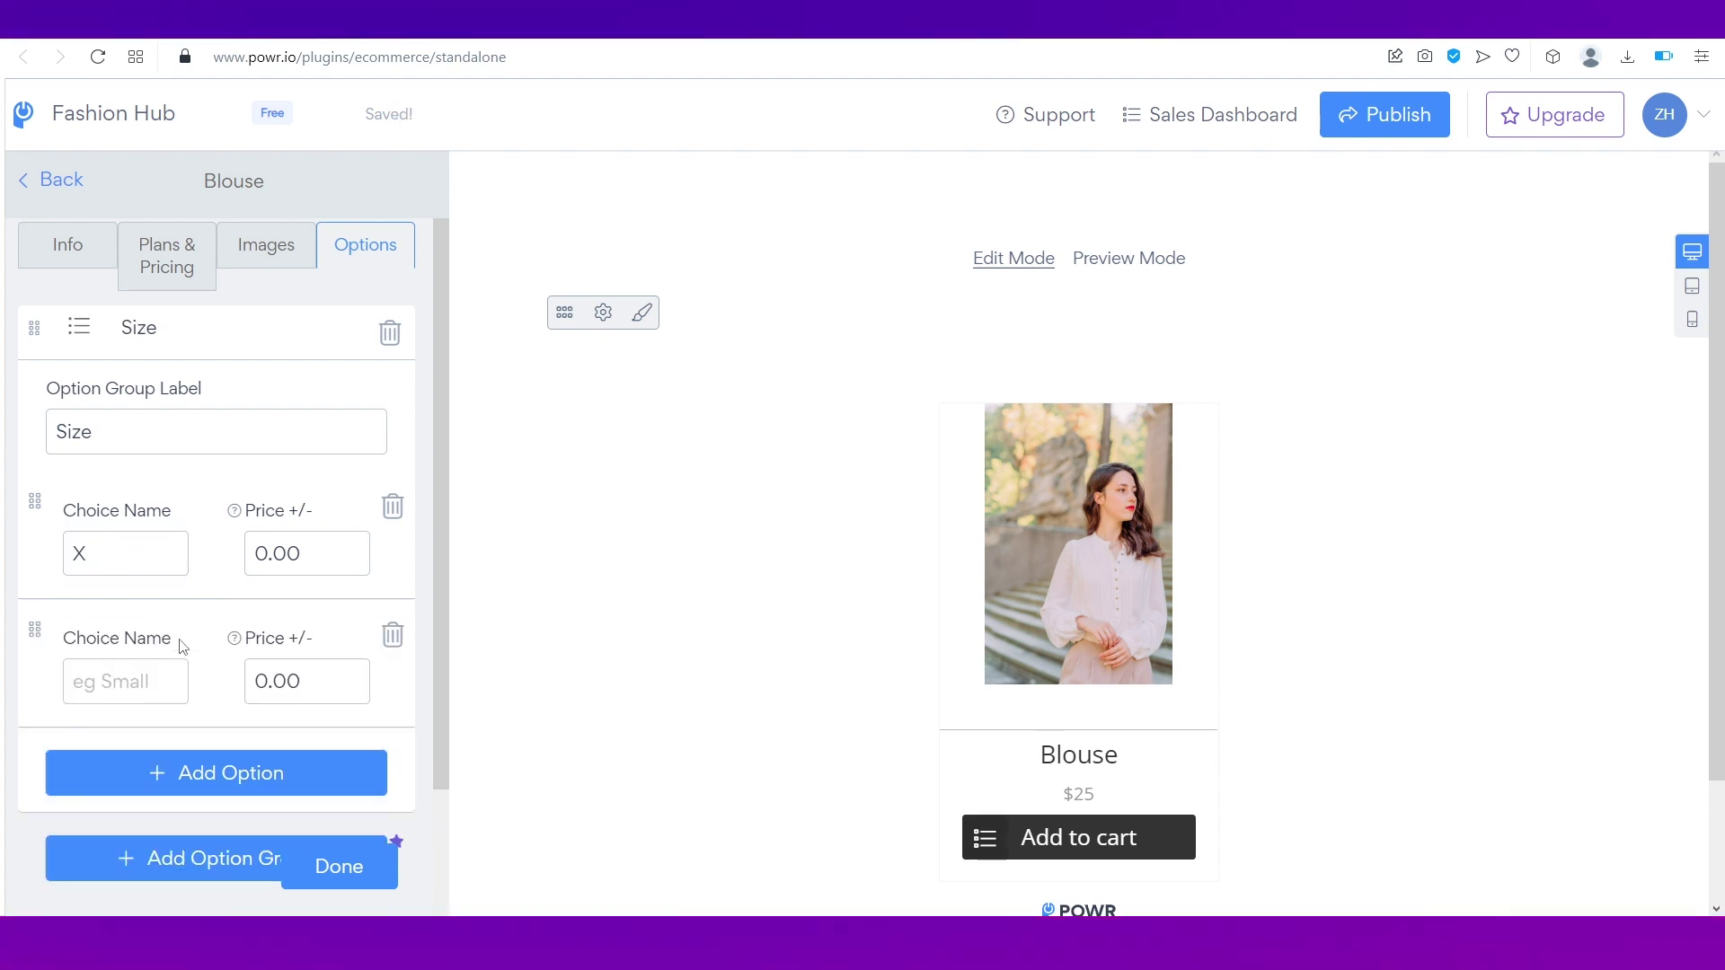
left_click(104, 679)
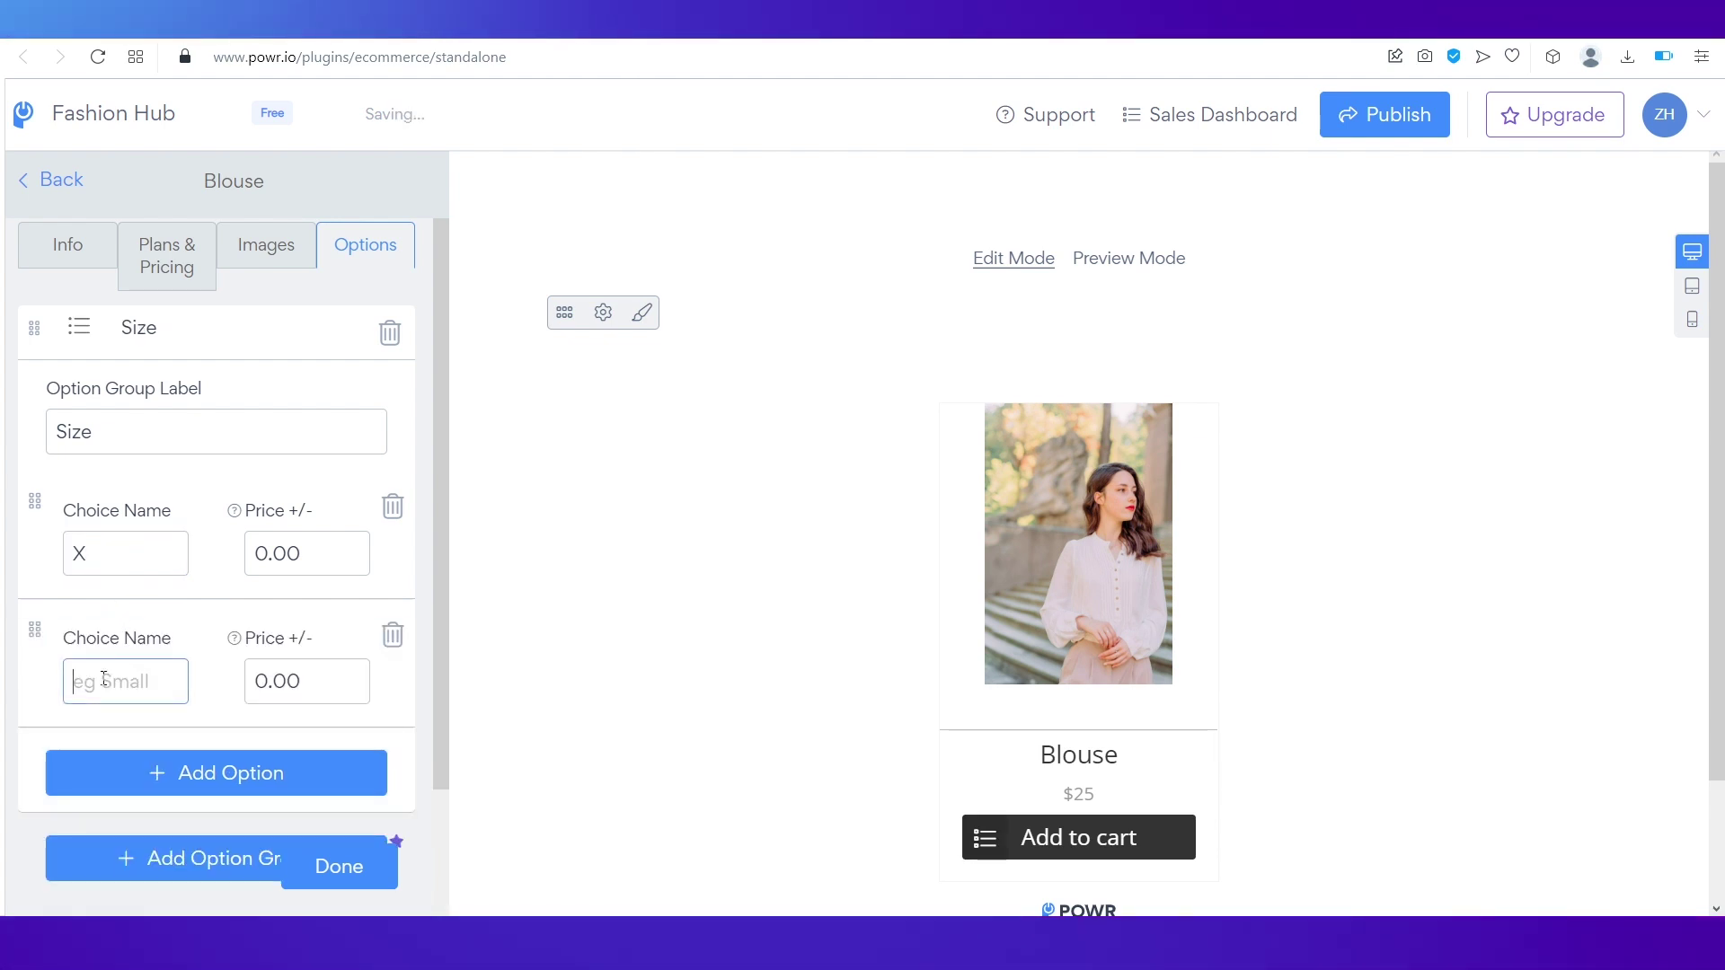
type("M")
left_click(212, 771)
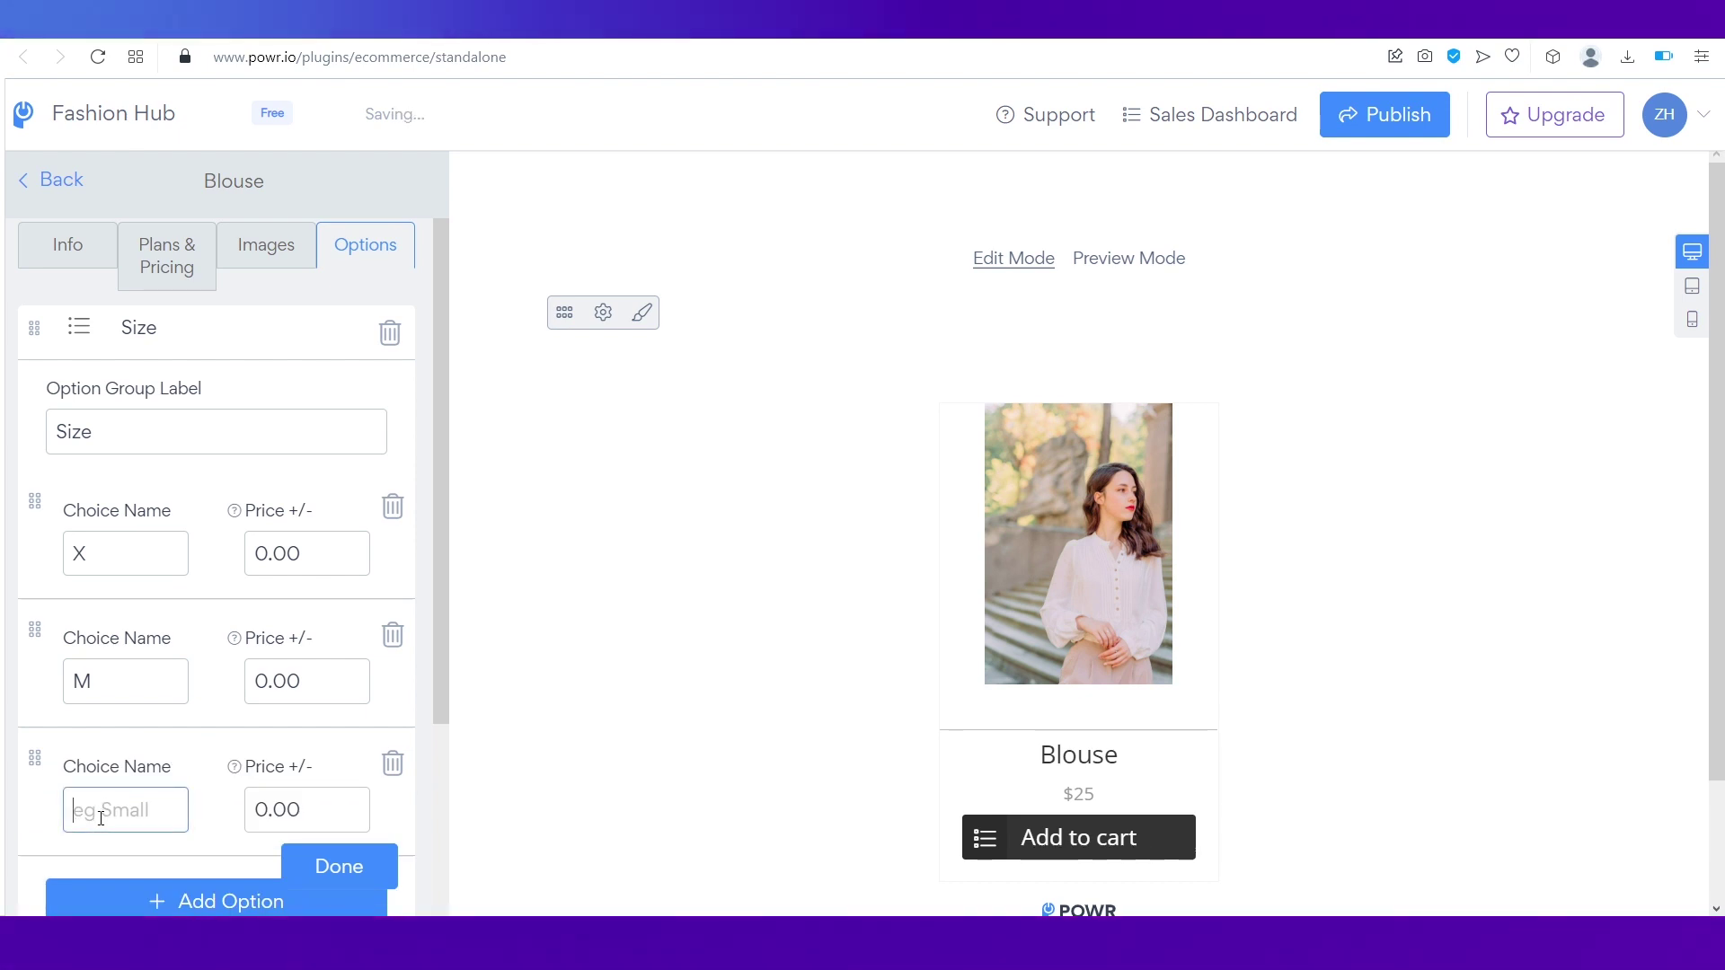
type("L")
Step: Set the price adjustment of size L to 5.00 and finish editing the Blouse product
scroll(225, 495, "down", 2)
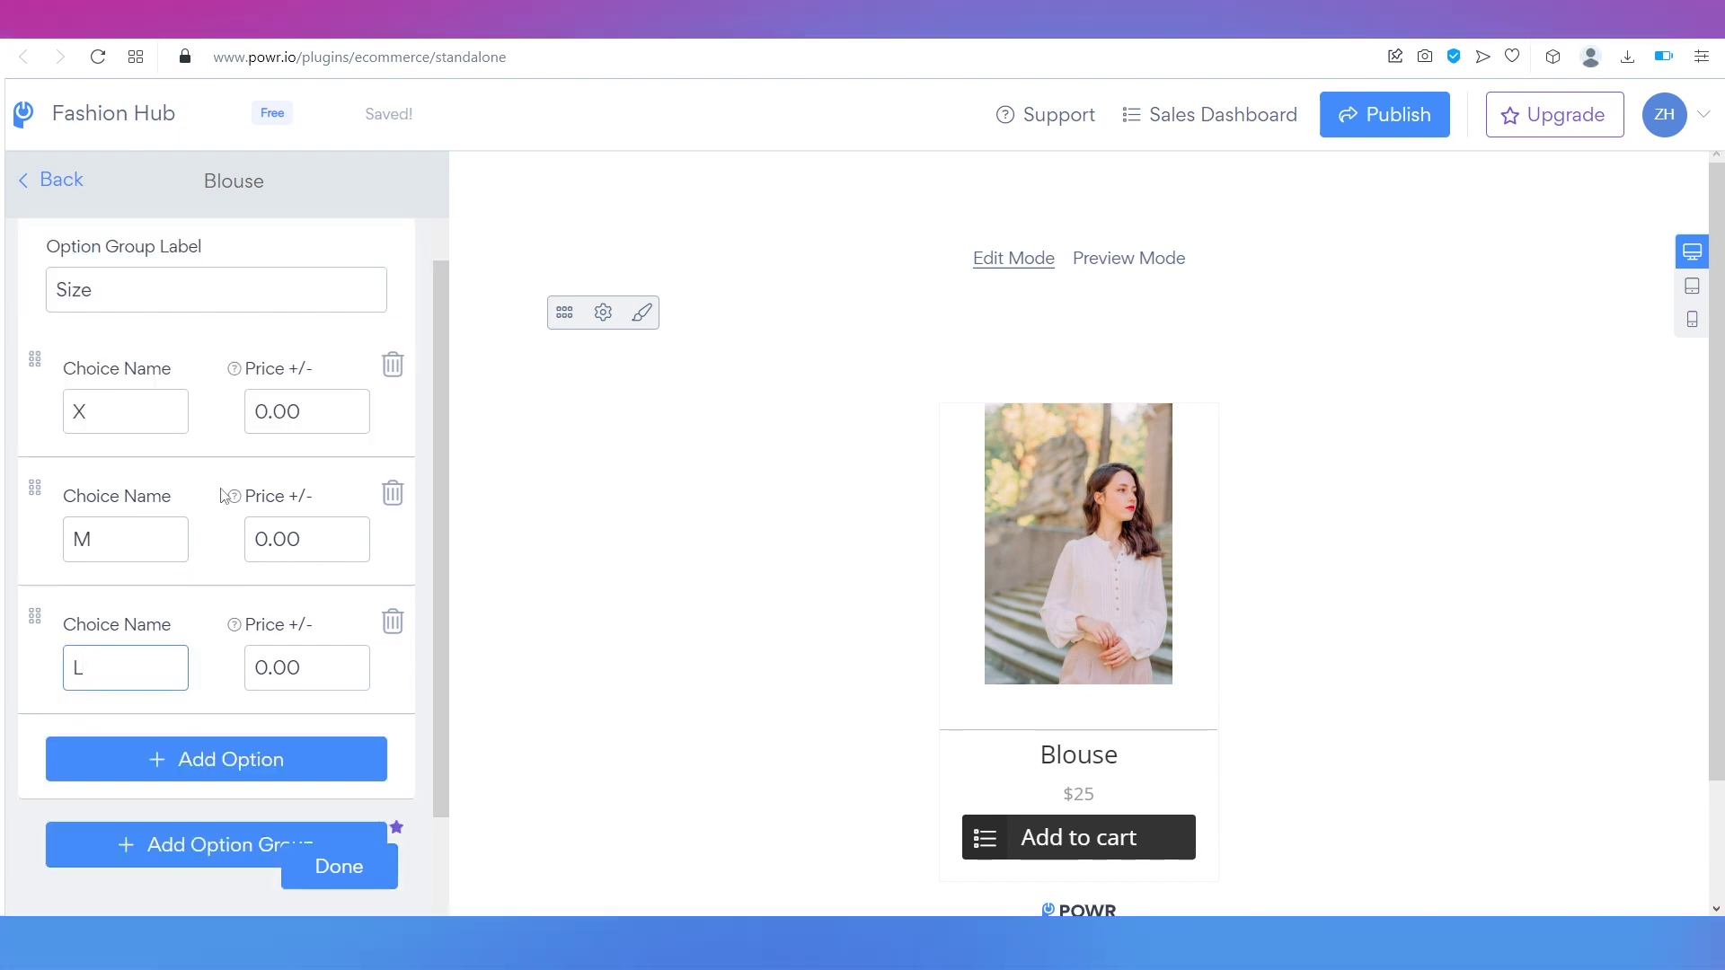
scroll(242, 449, "down", 1)
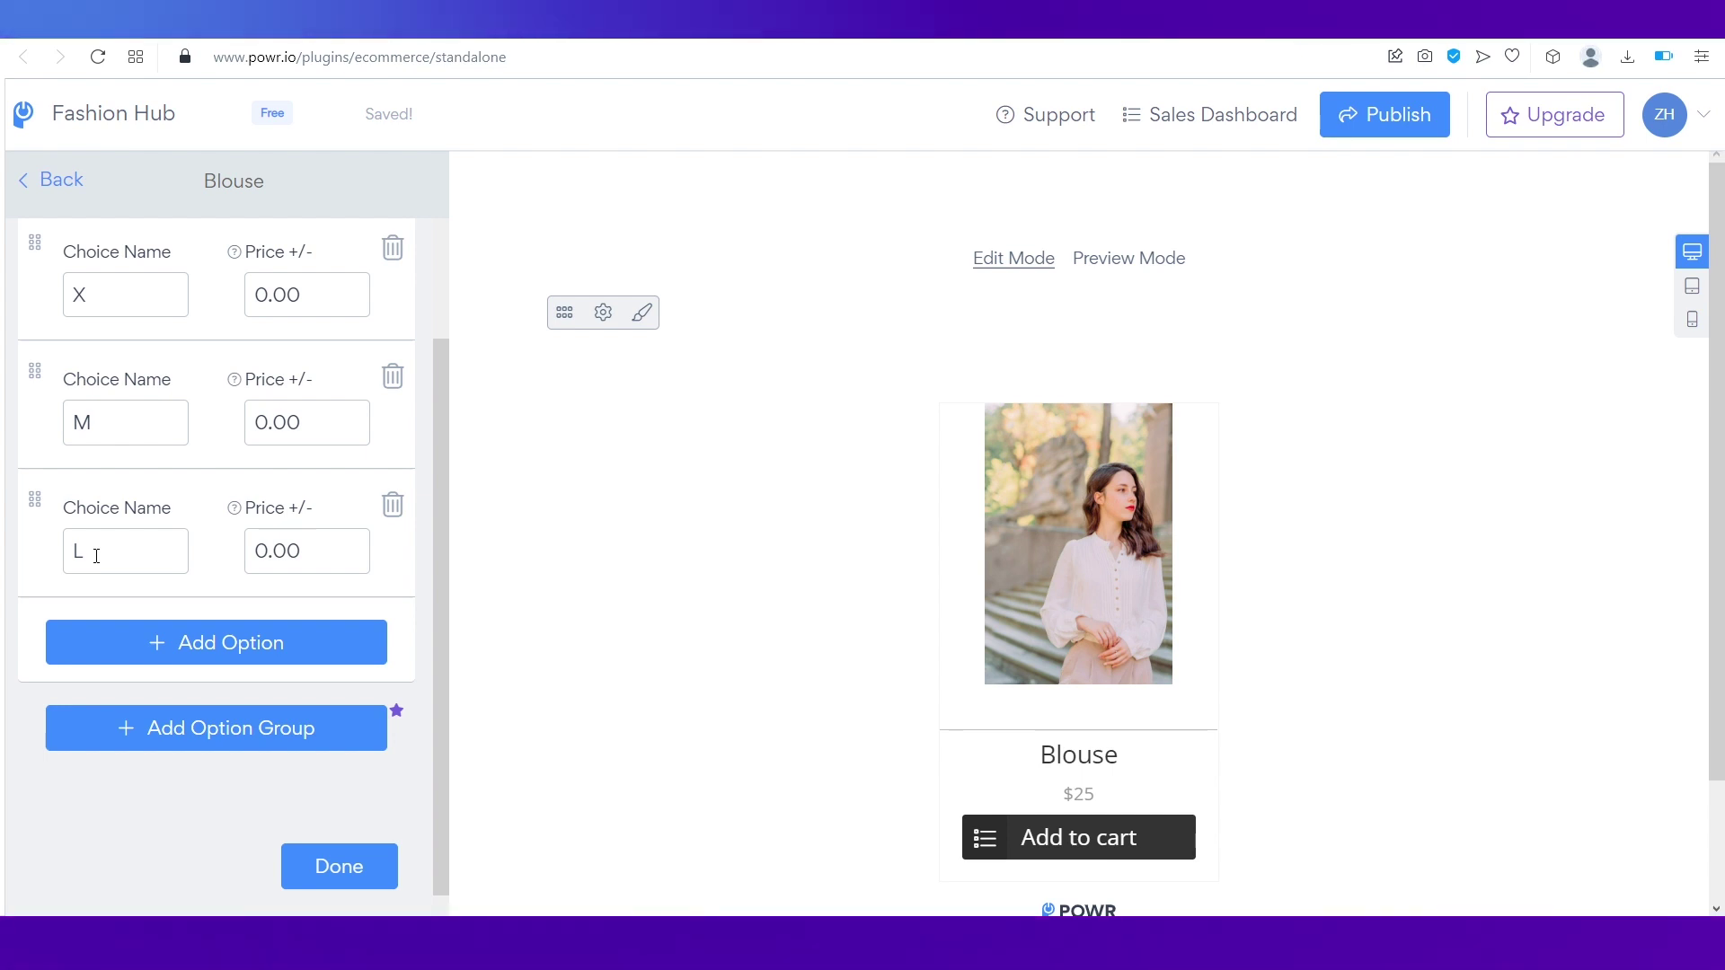
left_click(266, 549)
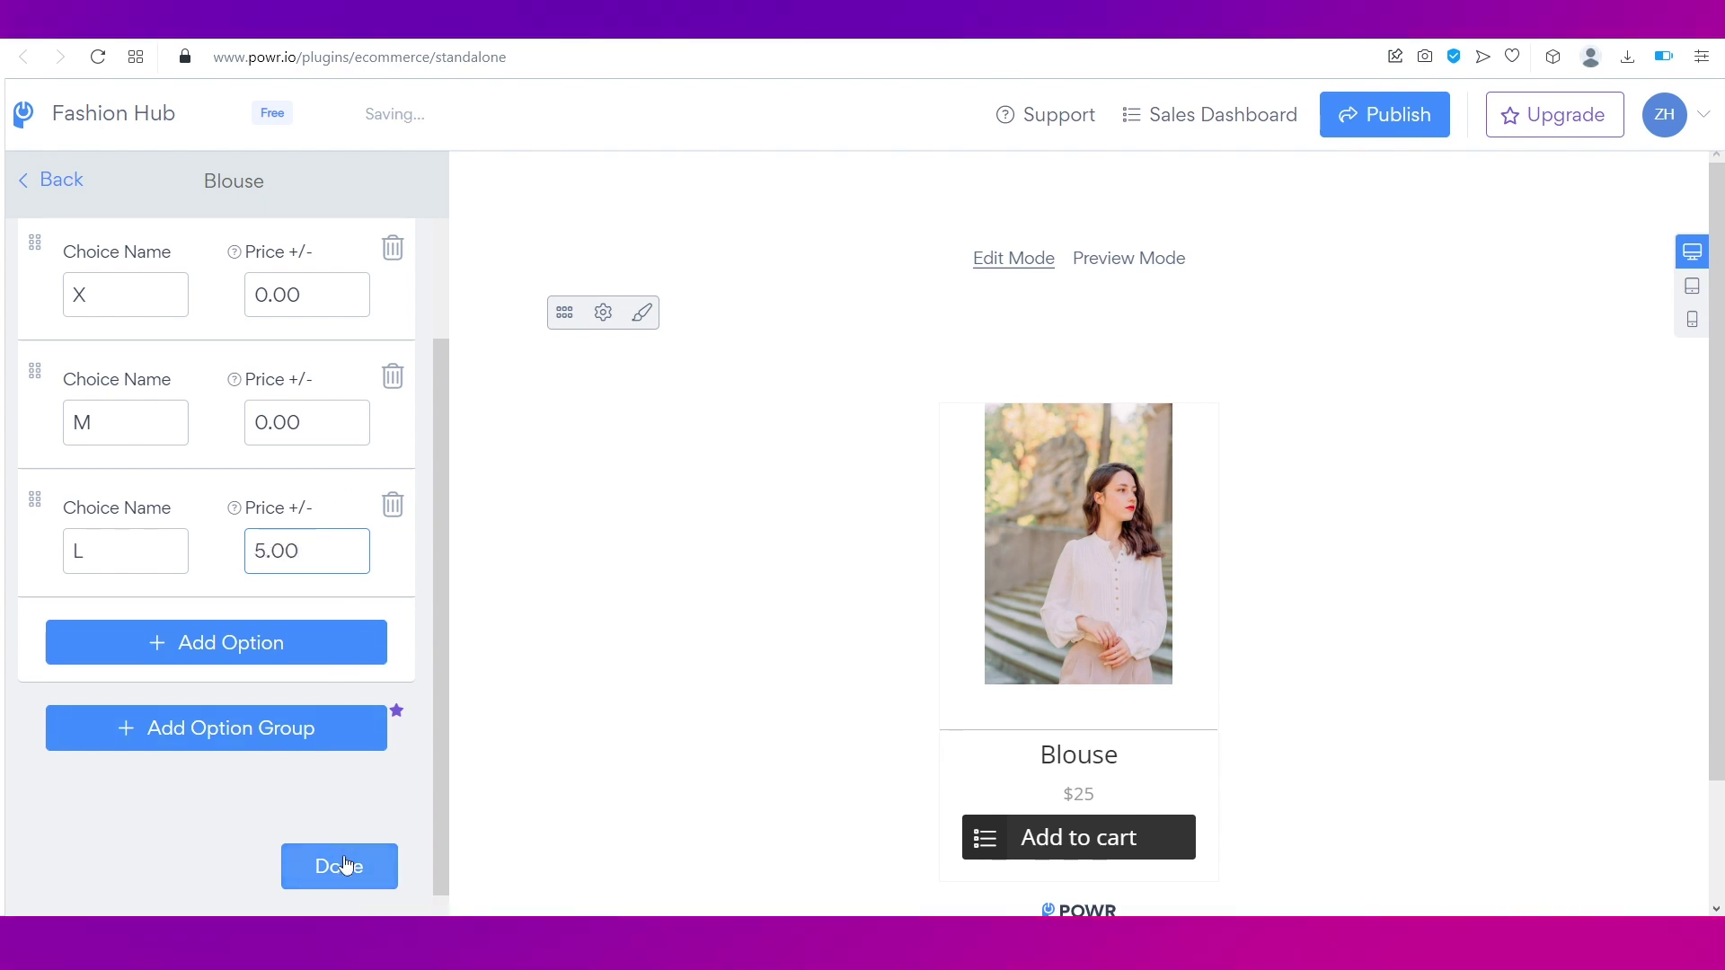
left_click(345, 864)
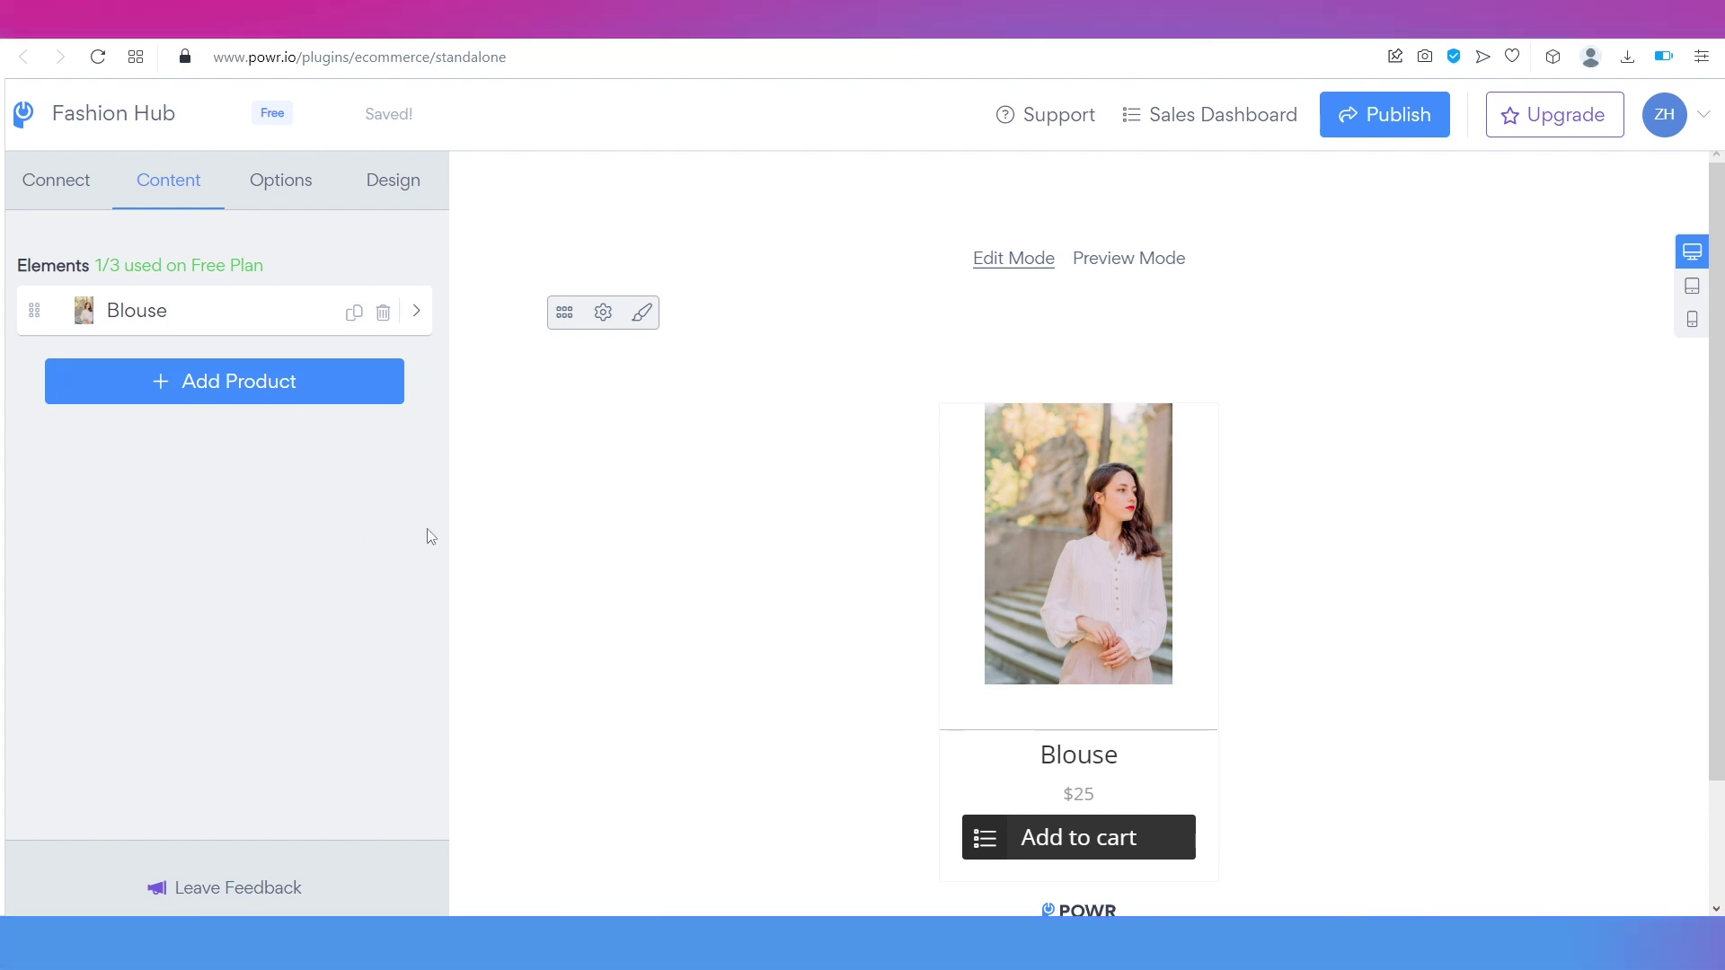
Step: Look at the app's design settings, then publish the app and copy its HTML embed code
left_click(393, 179)
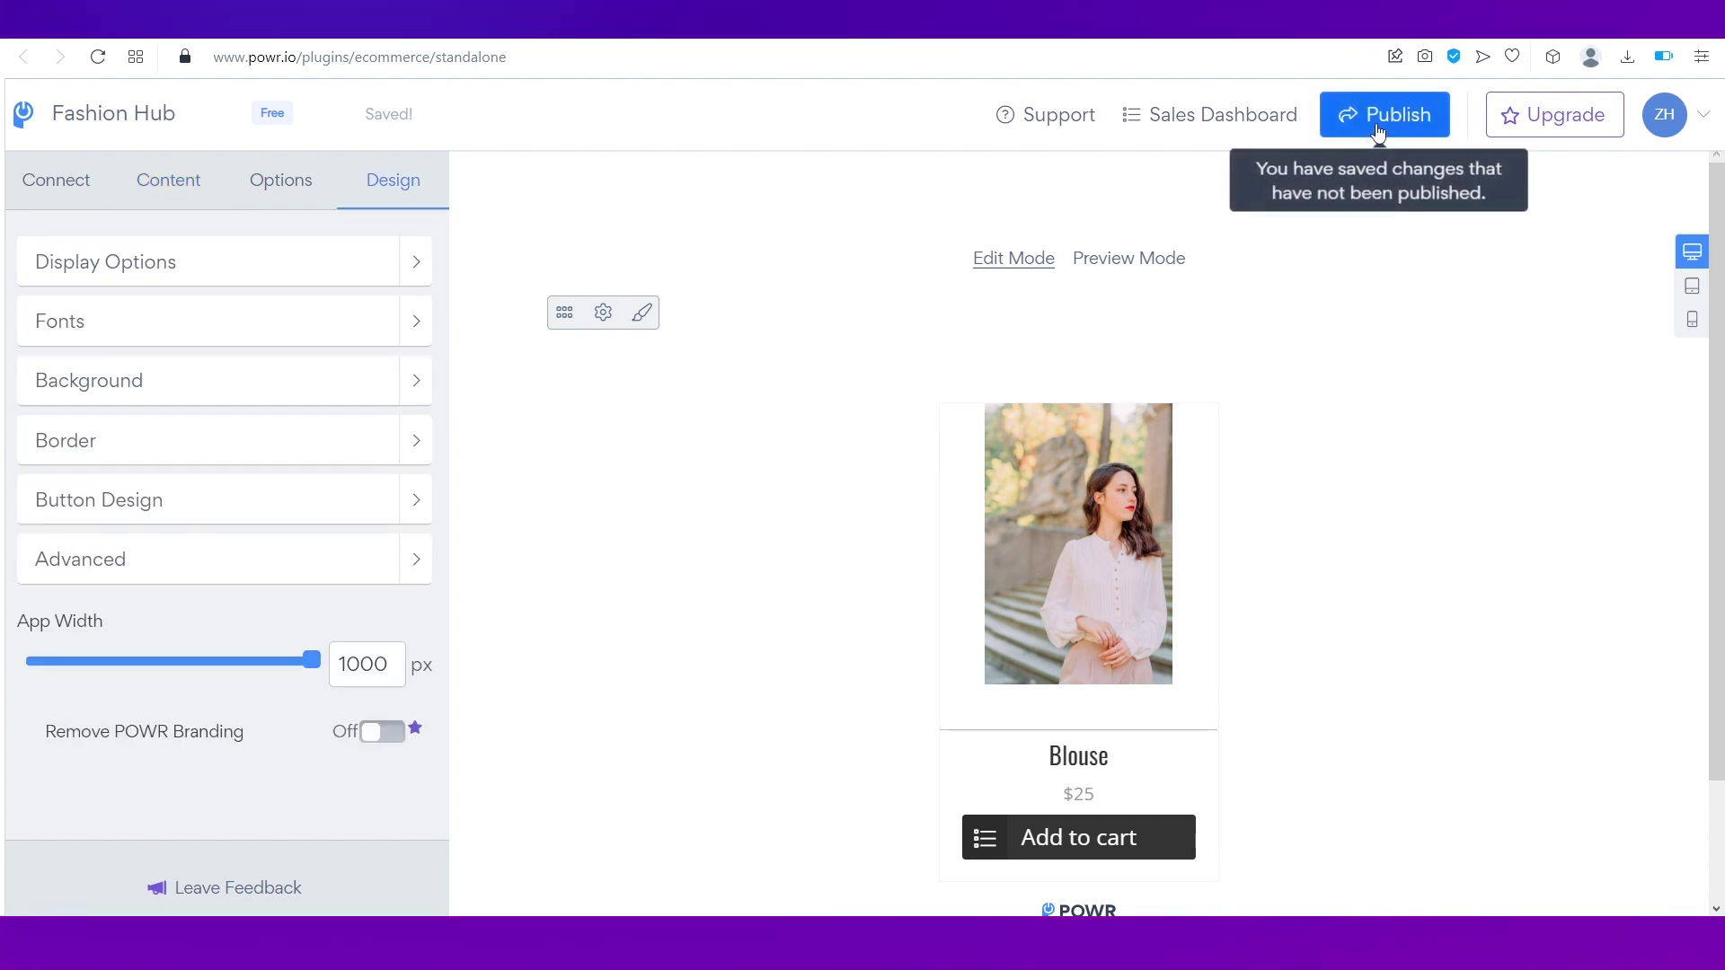
left_click(1379, 126)
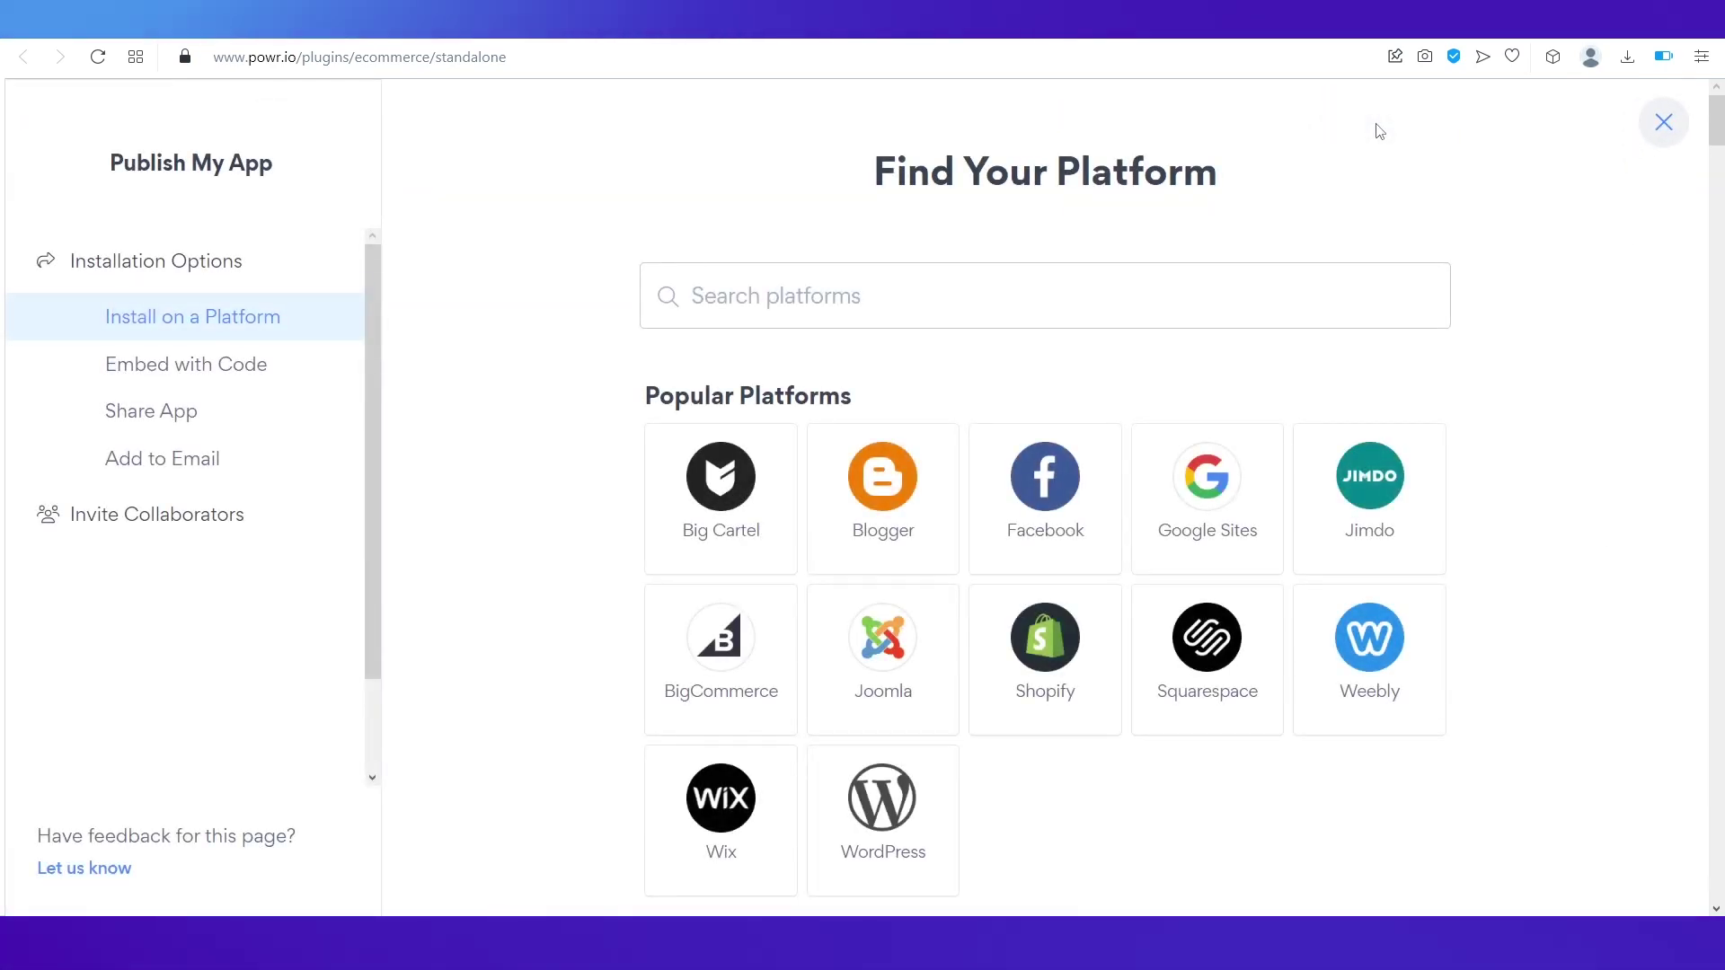
left_click(216, 391)
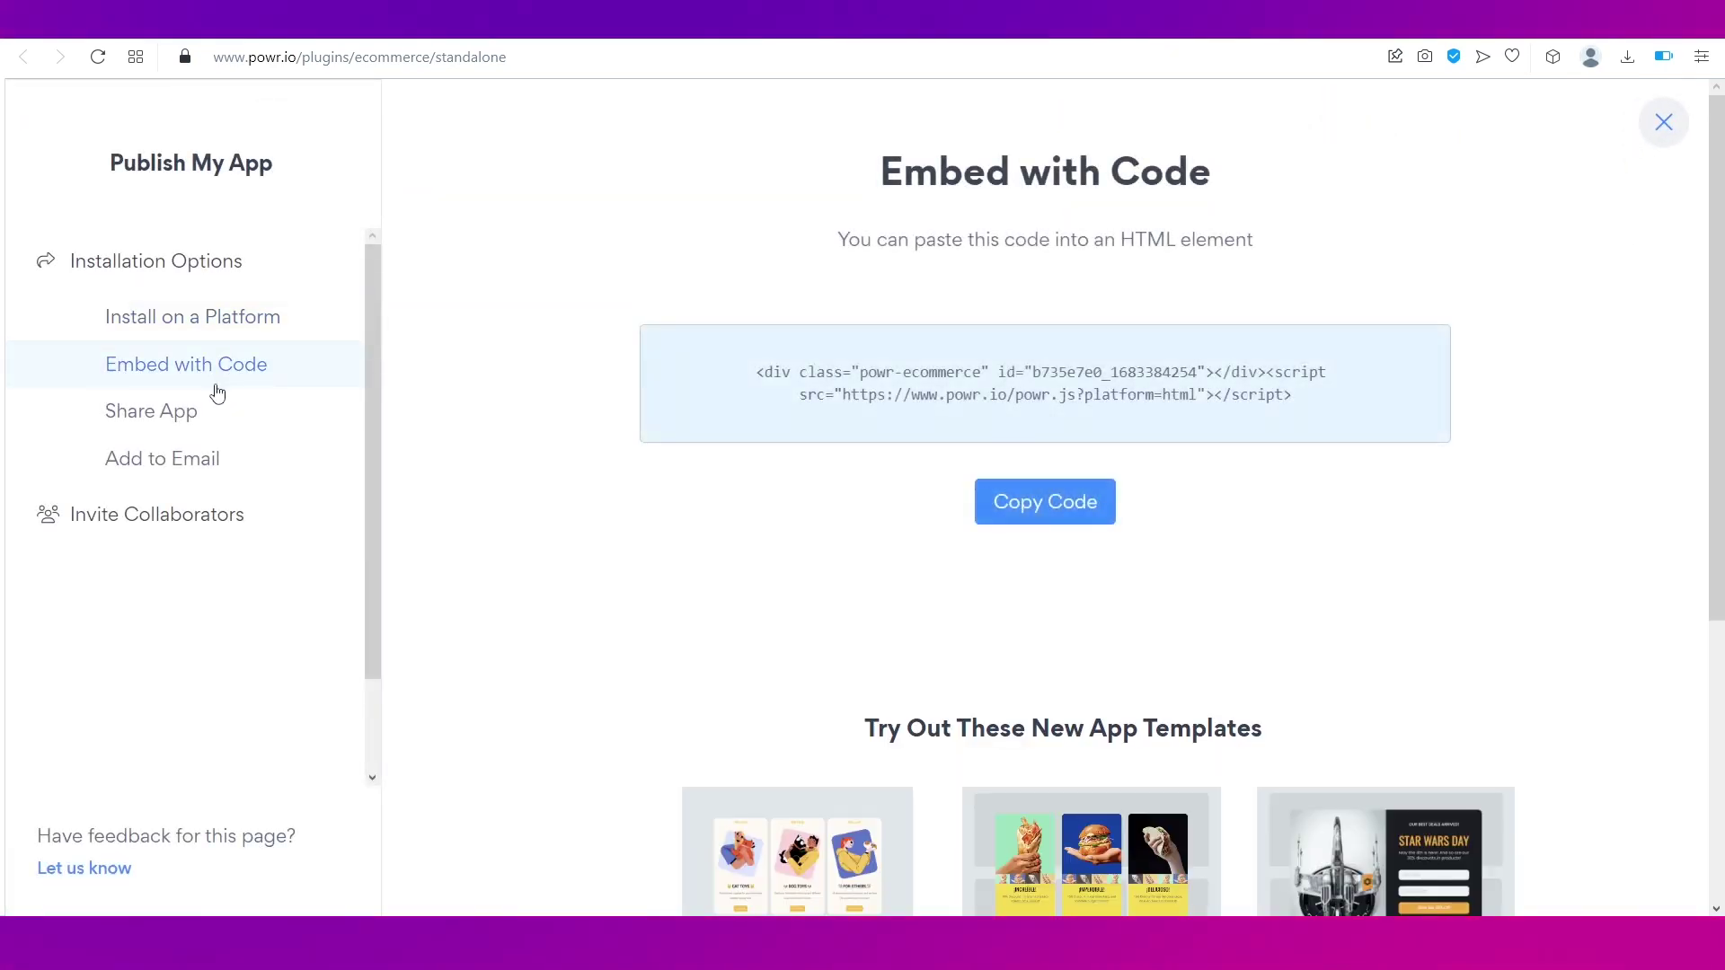
left_click(1043, 503)
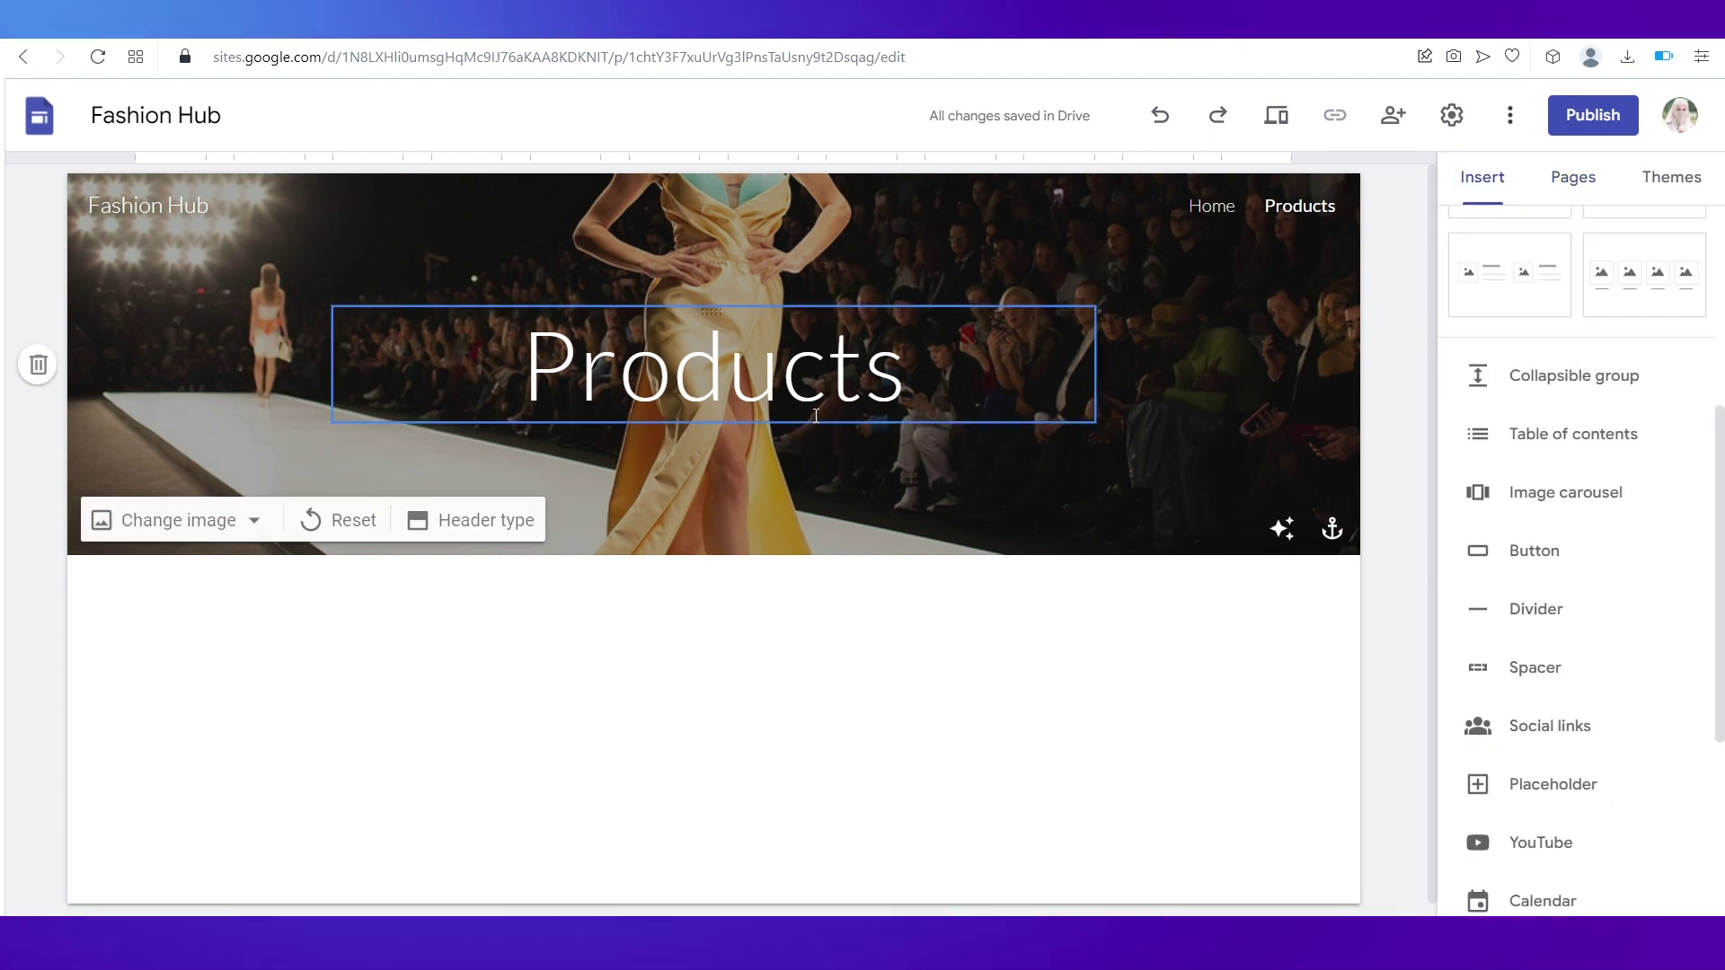
Step: Switch to Google Sites and embed the copied POWR Ecommerce code in the Products page
scroll(1495, 378, "up", 5)
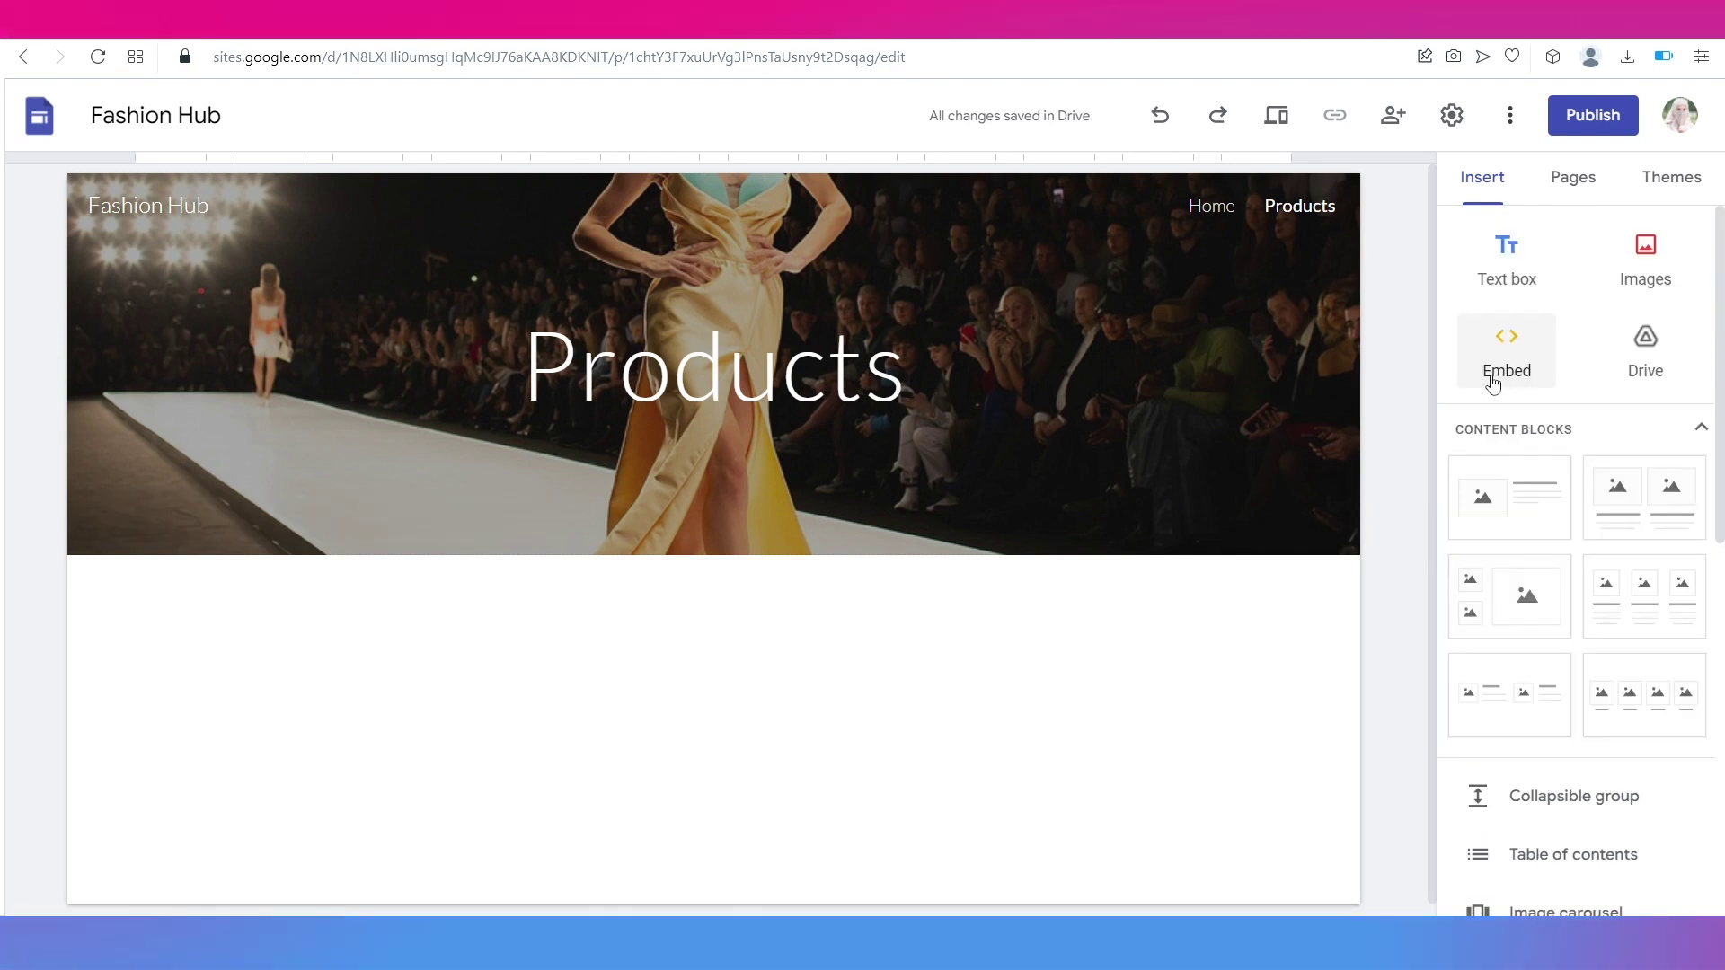
left_click(1515, 354)
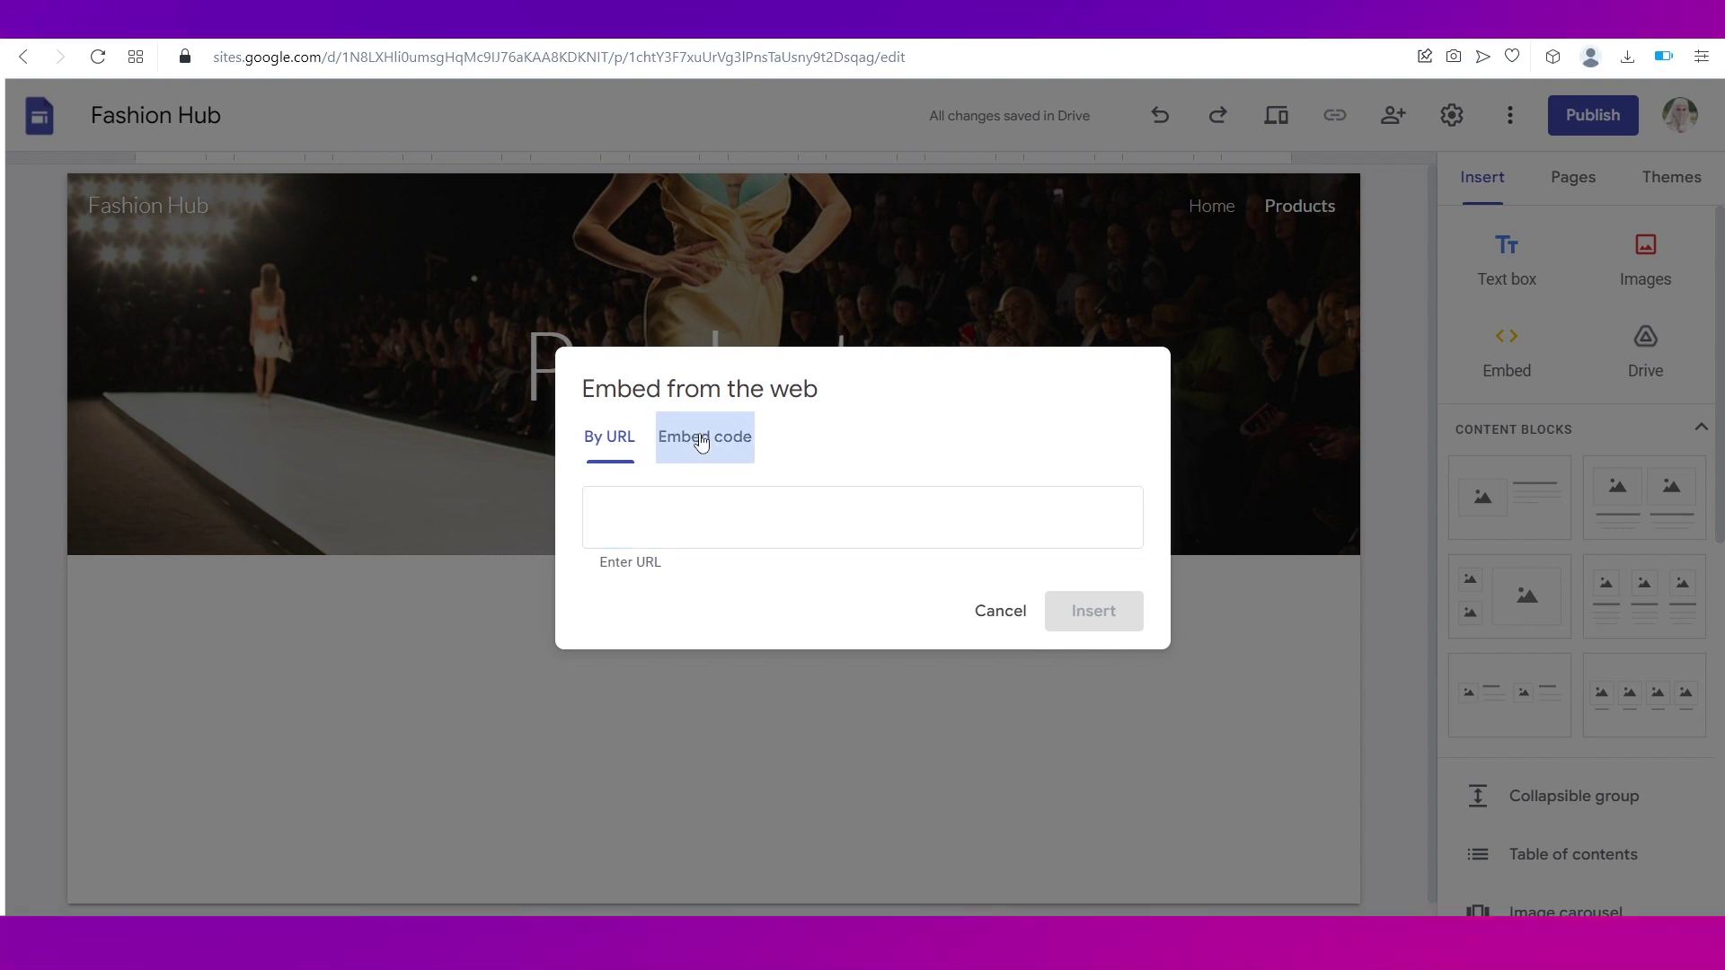
left_click(702, 440)
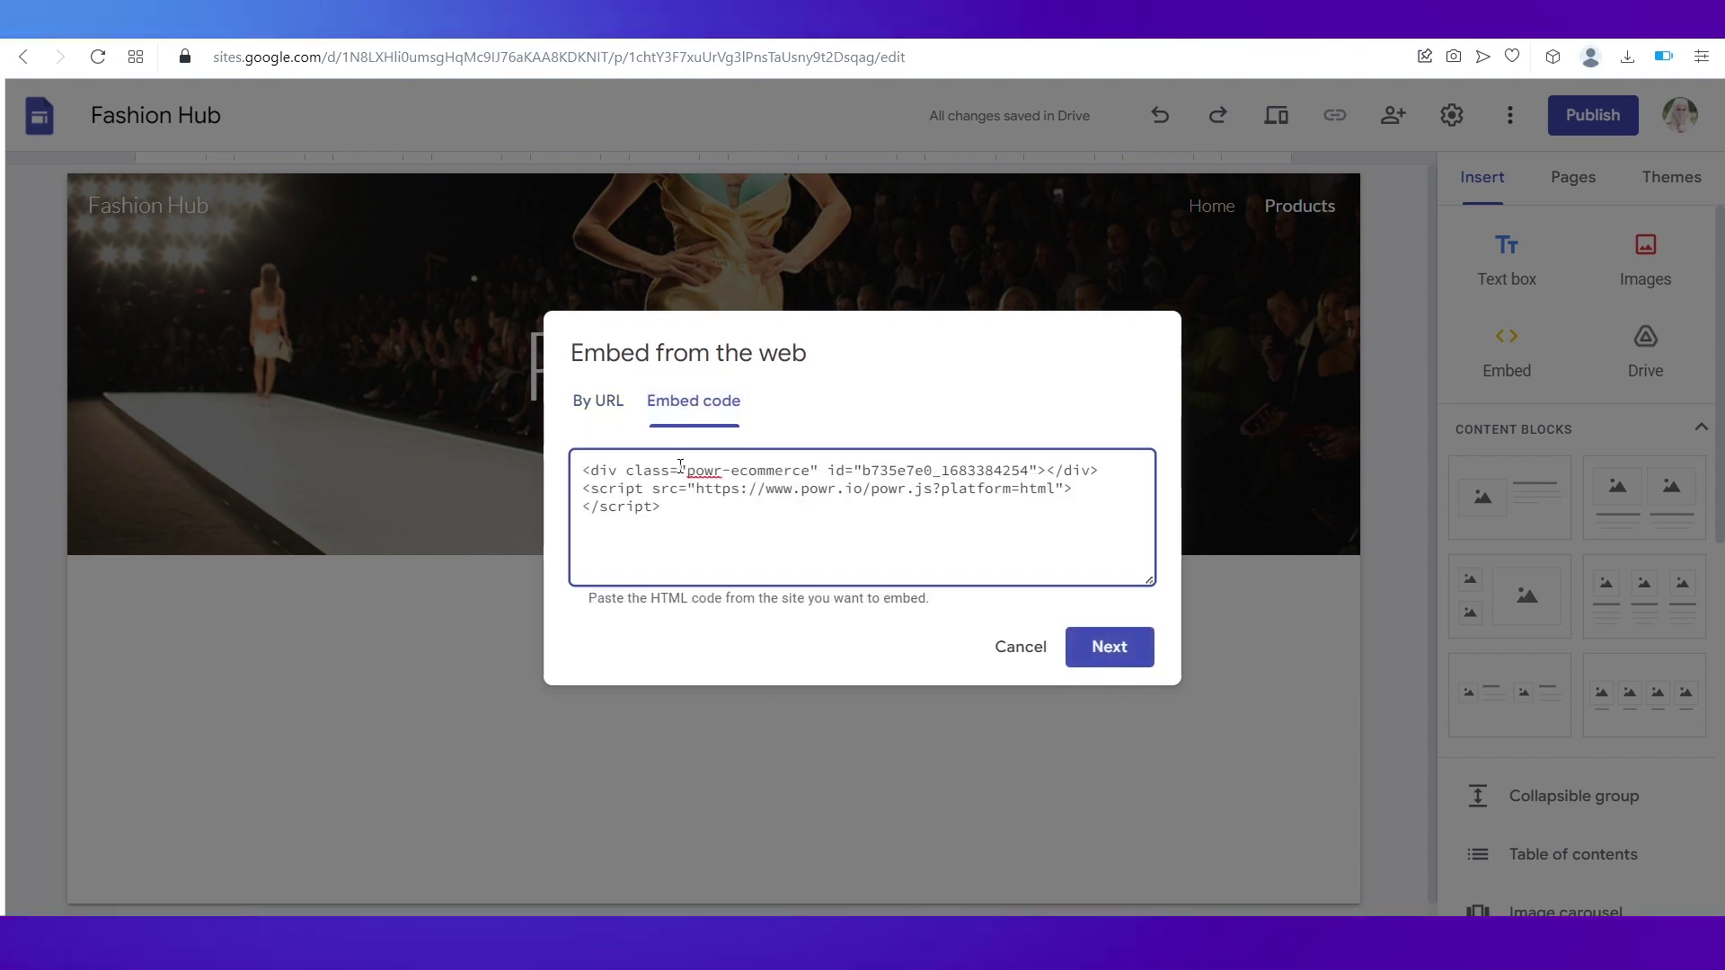
left_click(1088, 663)
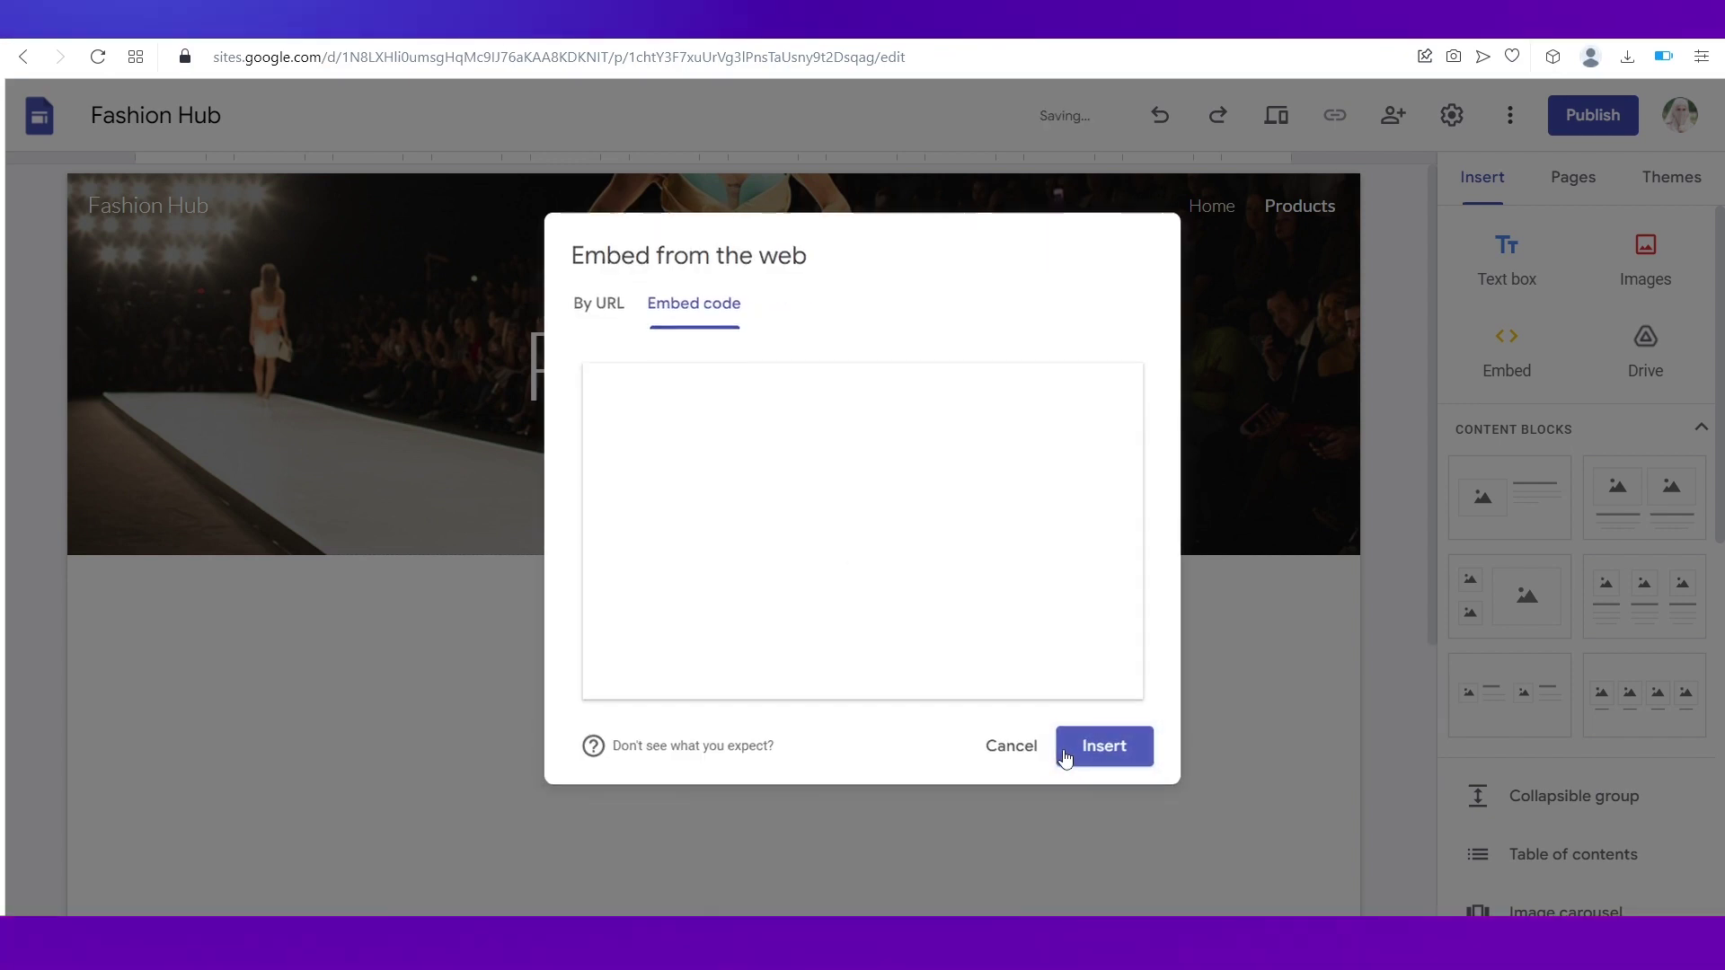
left_click(1065, 758)
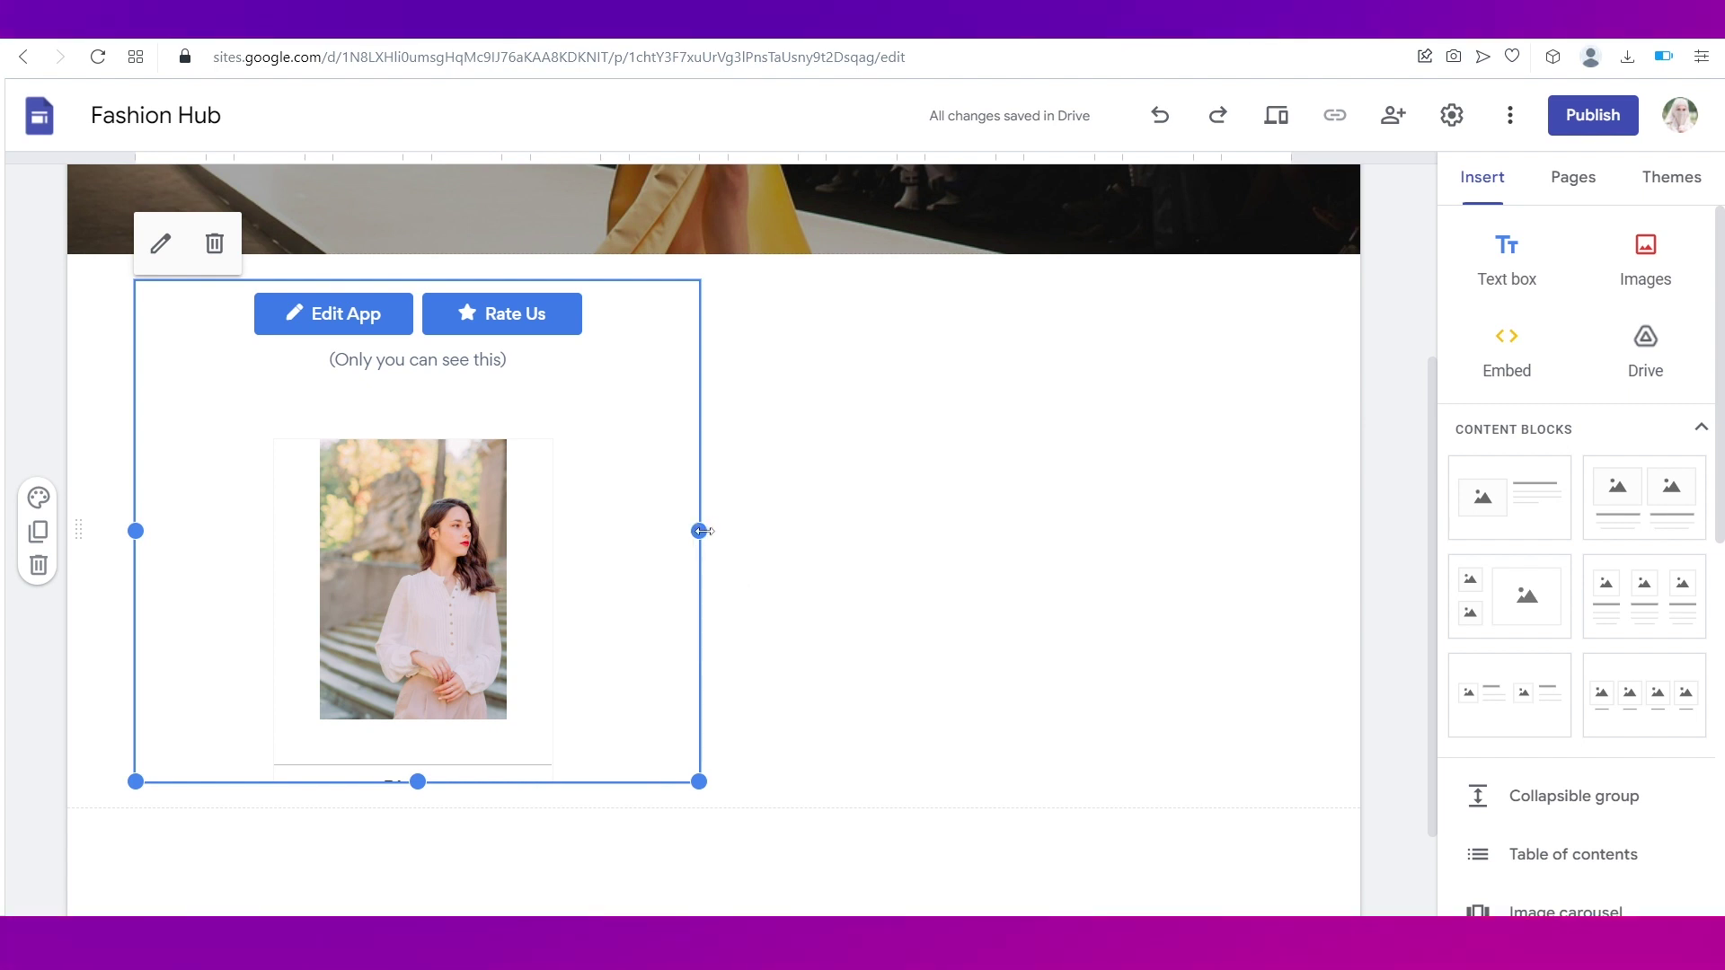
Step: Widen the embedded shop block to the full content width and lengthen it to fit the whole Blouse product card
left_click_drag(699, 531, 1329, 512)
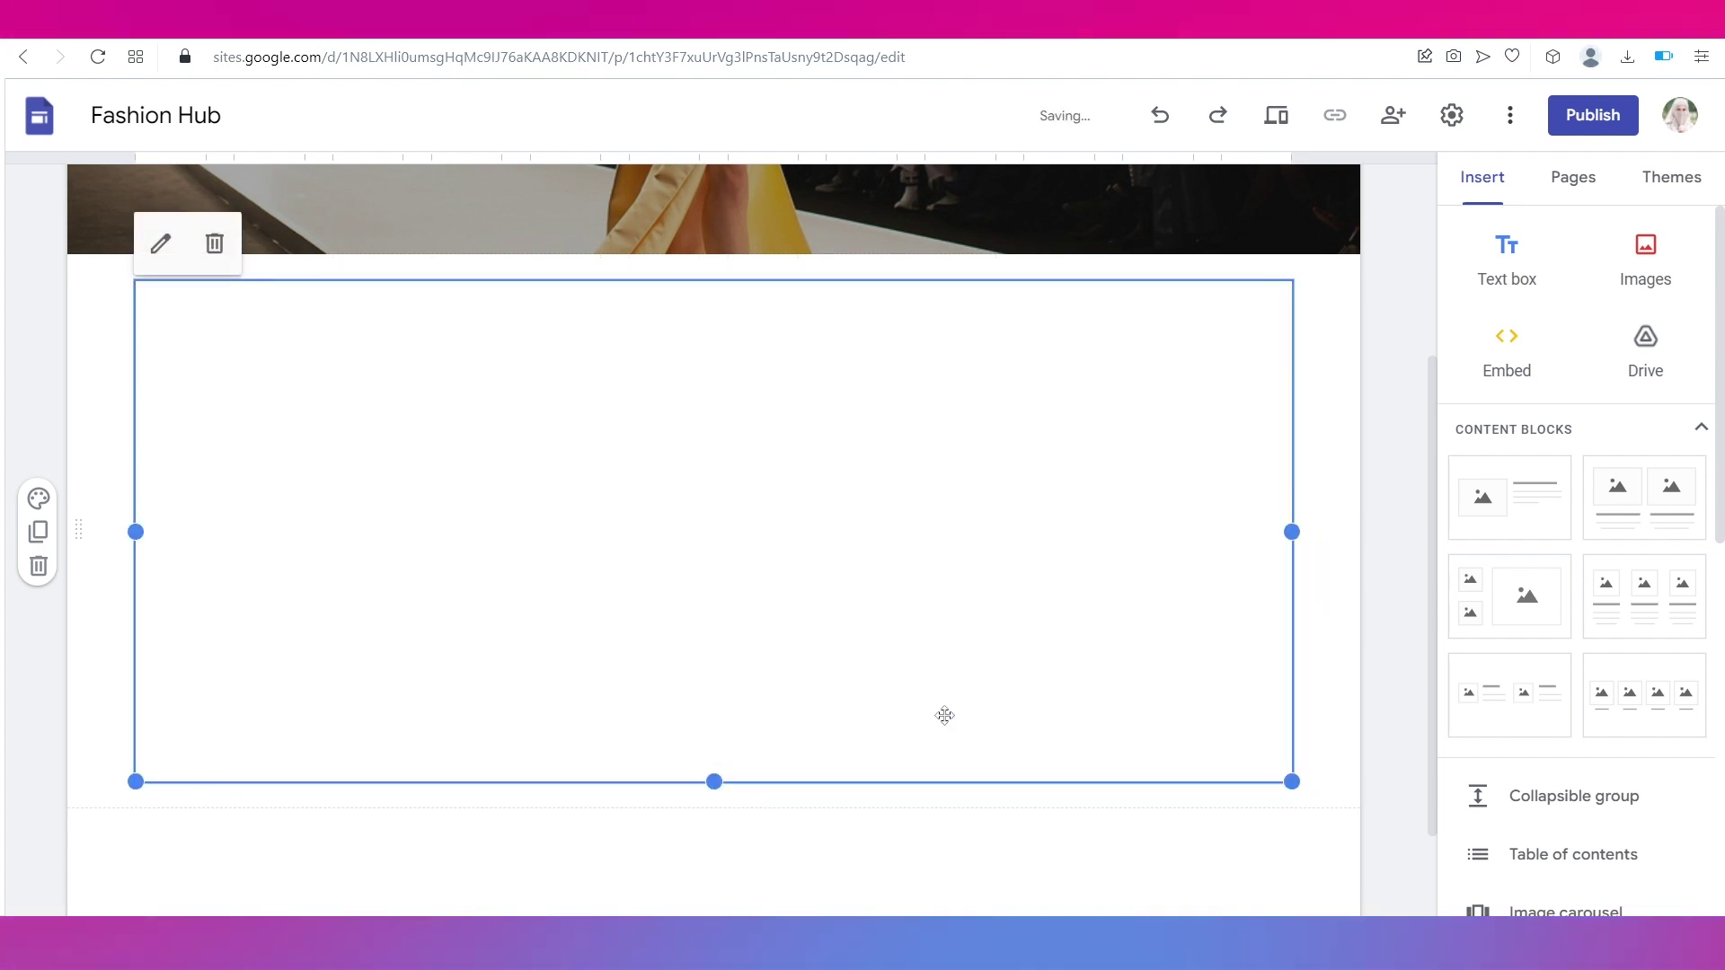
left_click_drag(716, 784, 713, 895)
scroll(732, 666, "down", 1)
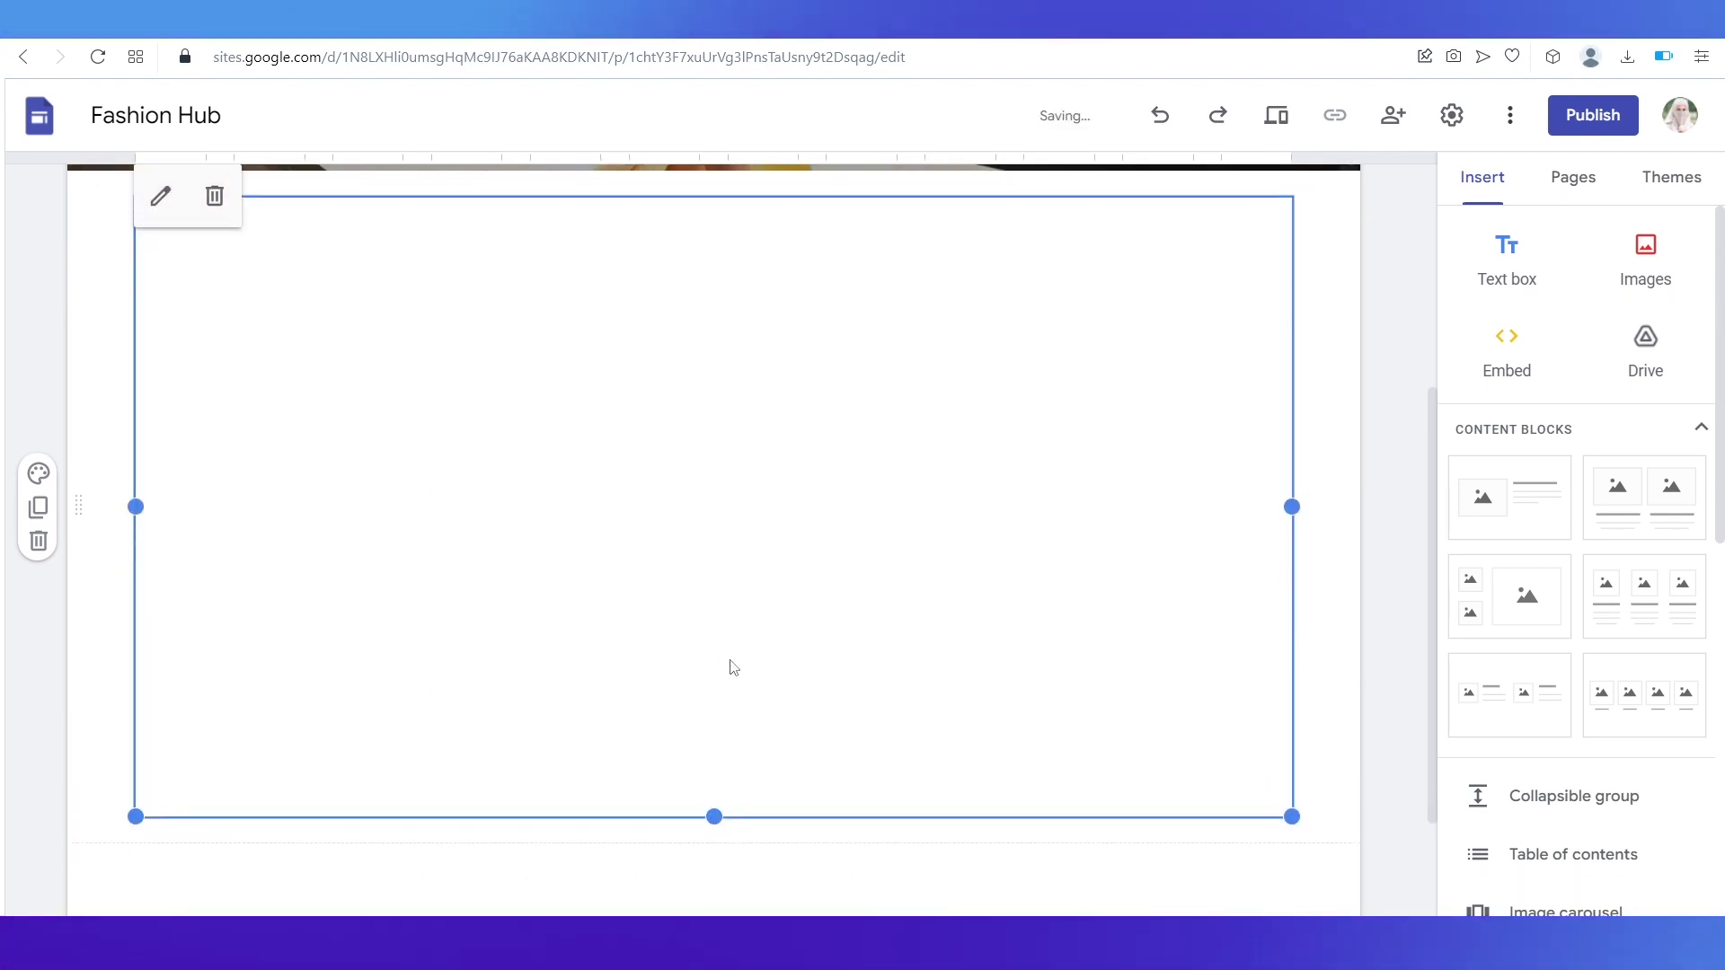
scroll(732, 665, "down", 2)
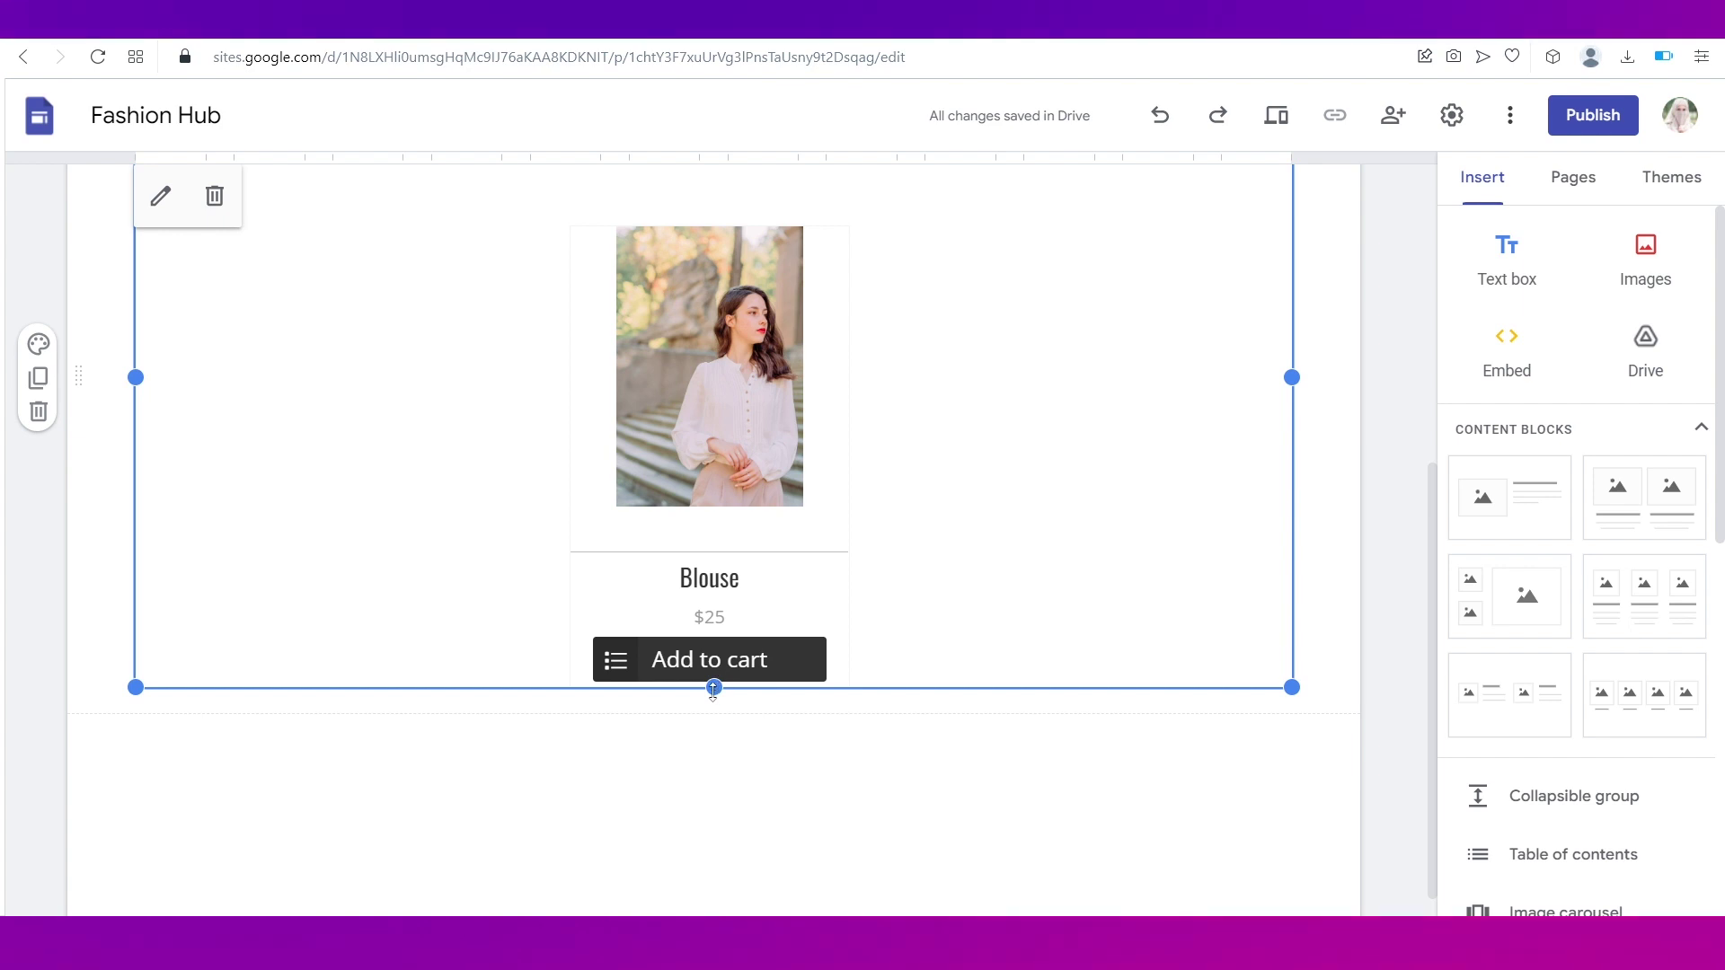
left_click_drag(713, 687, 701, 898)
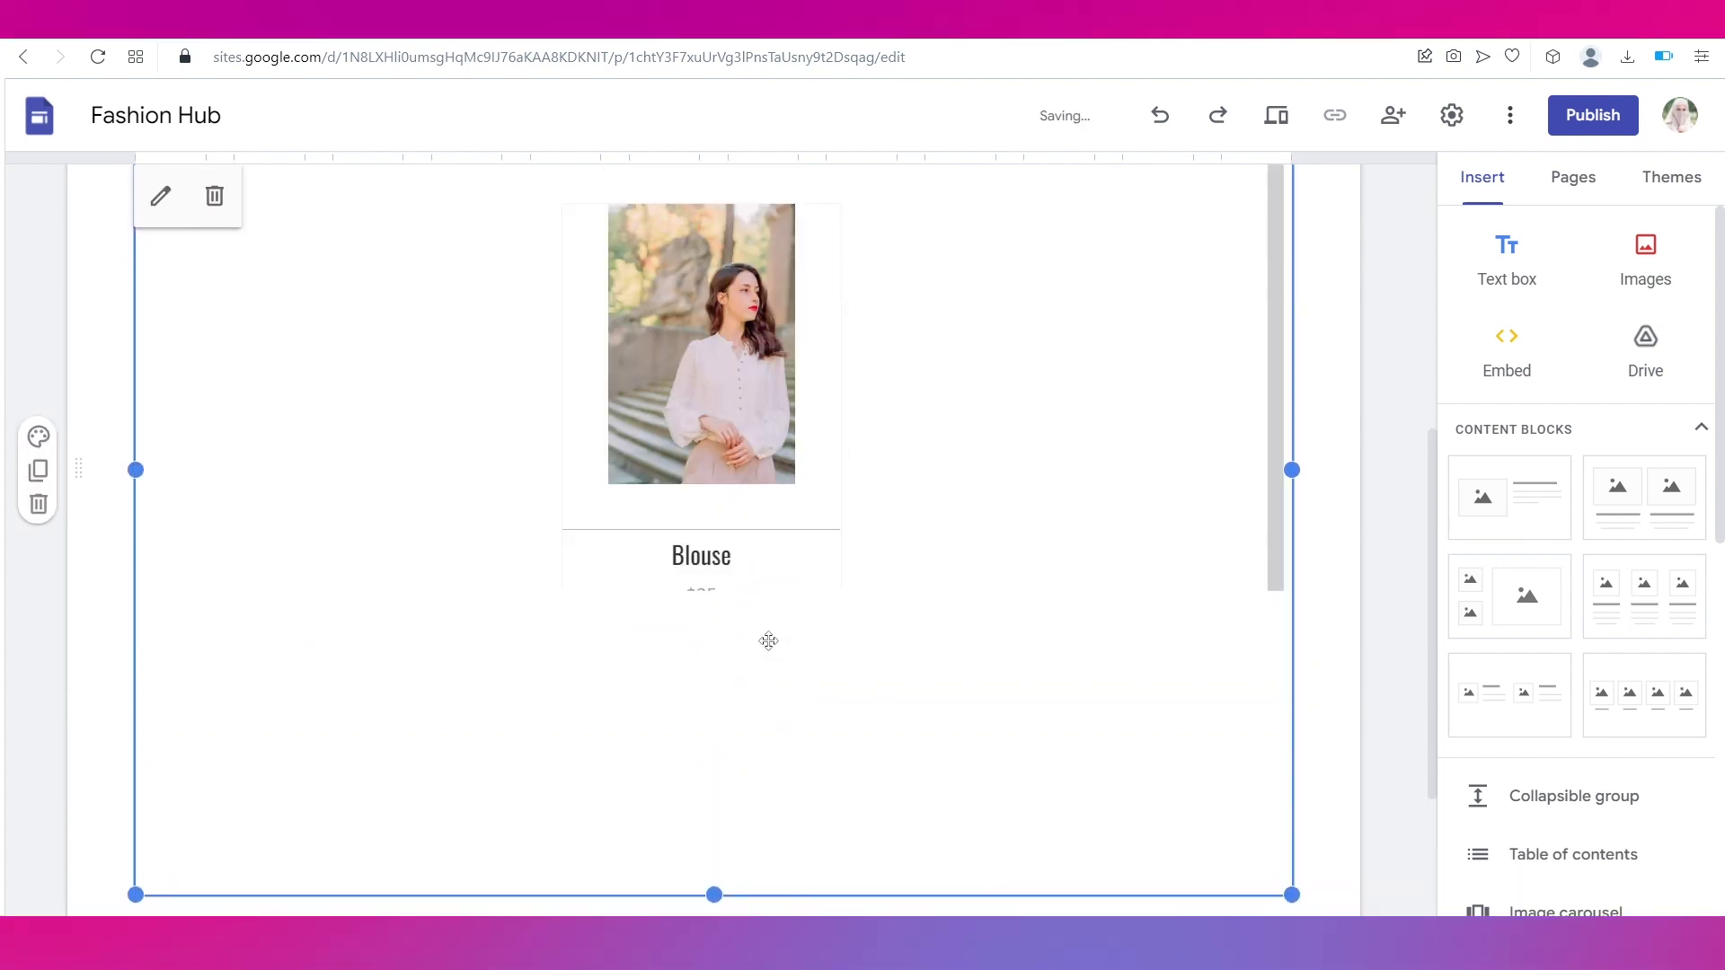
scroll(769, 641, "up", 1)
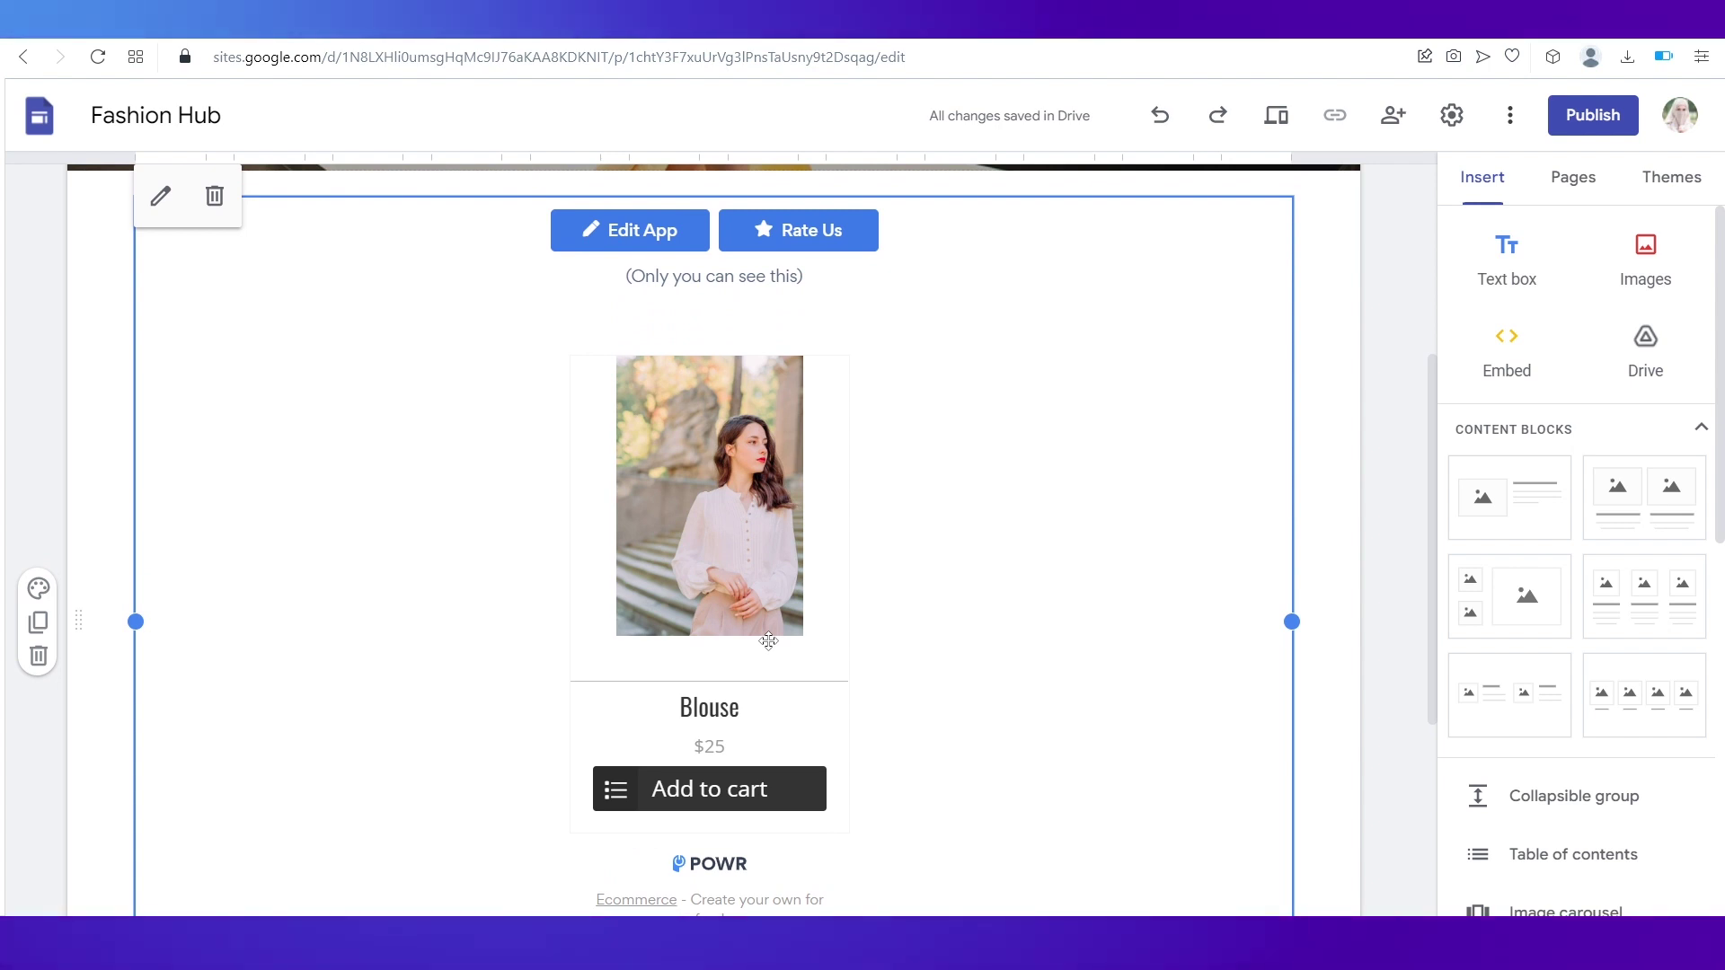
scroll(768, 641, "down", 4)
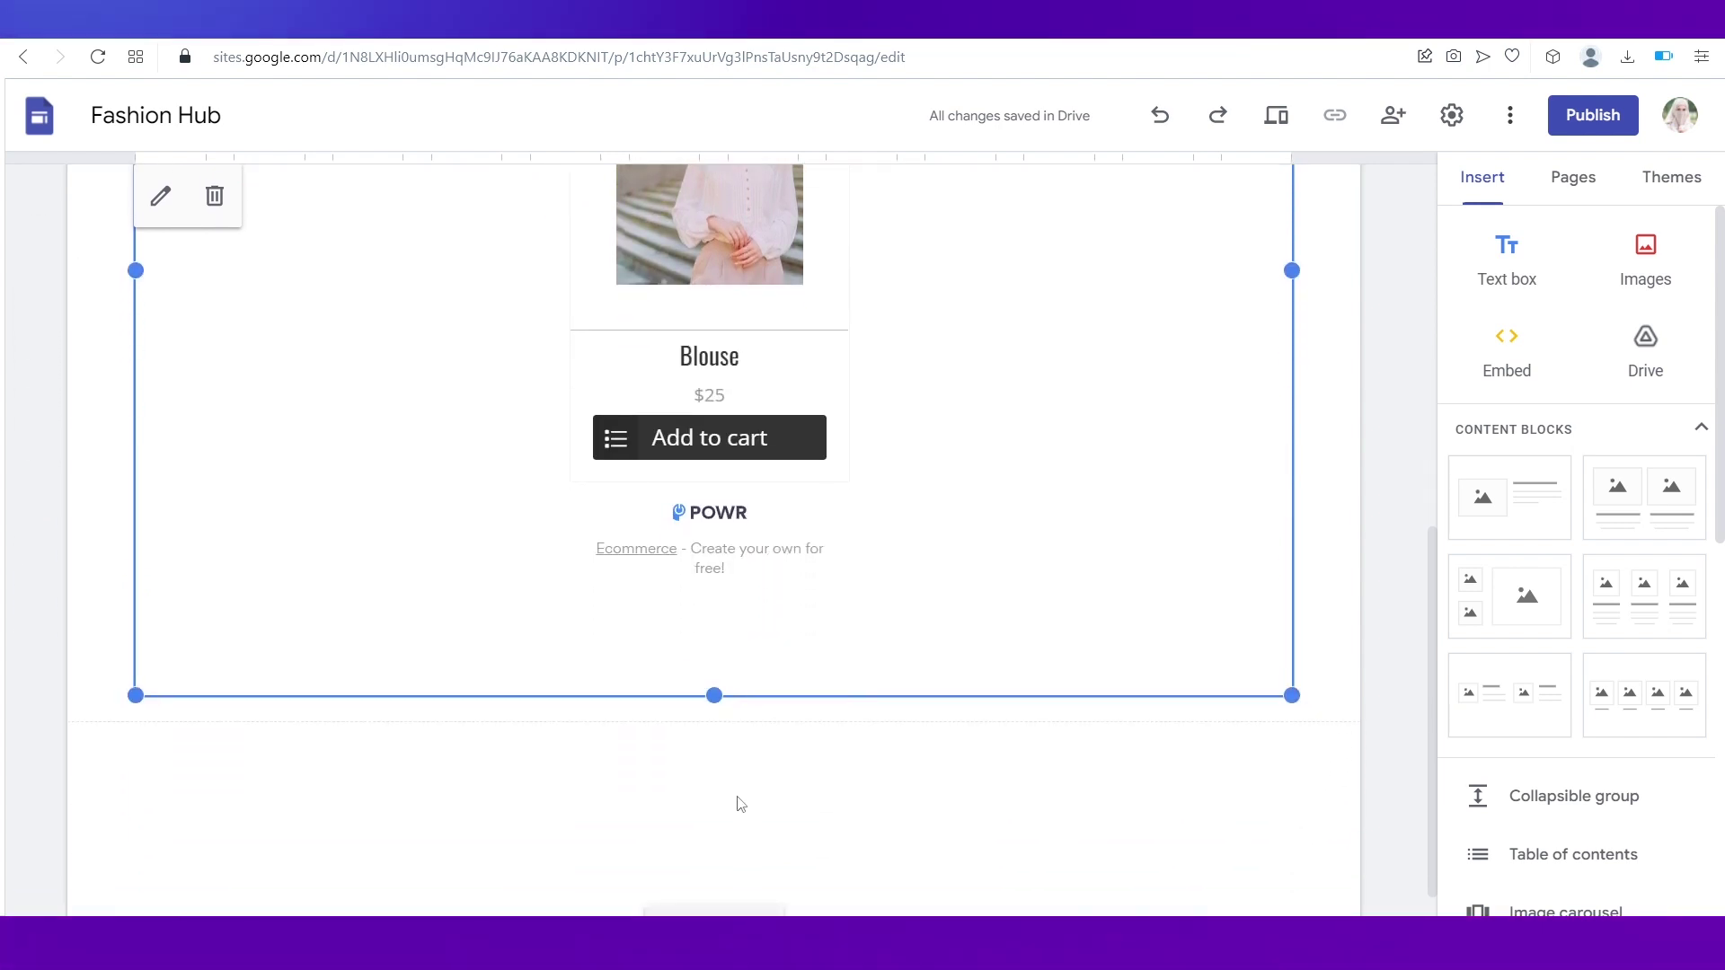
scroll(738, 800, "up", 6)
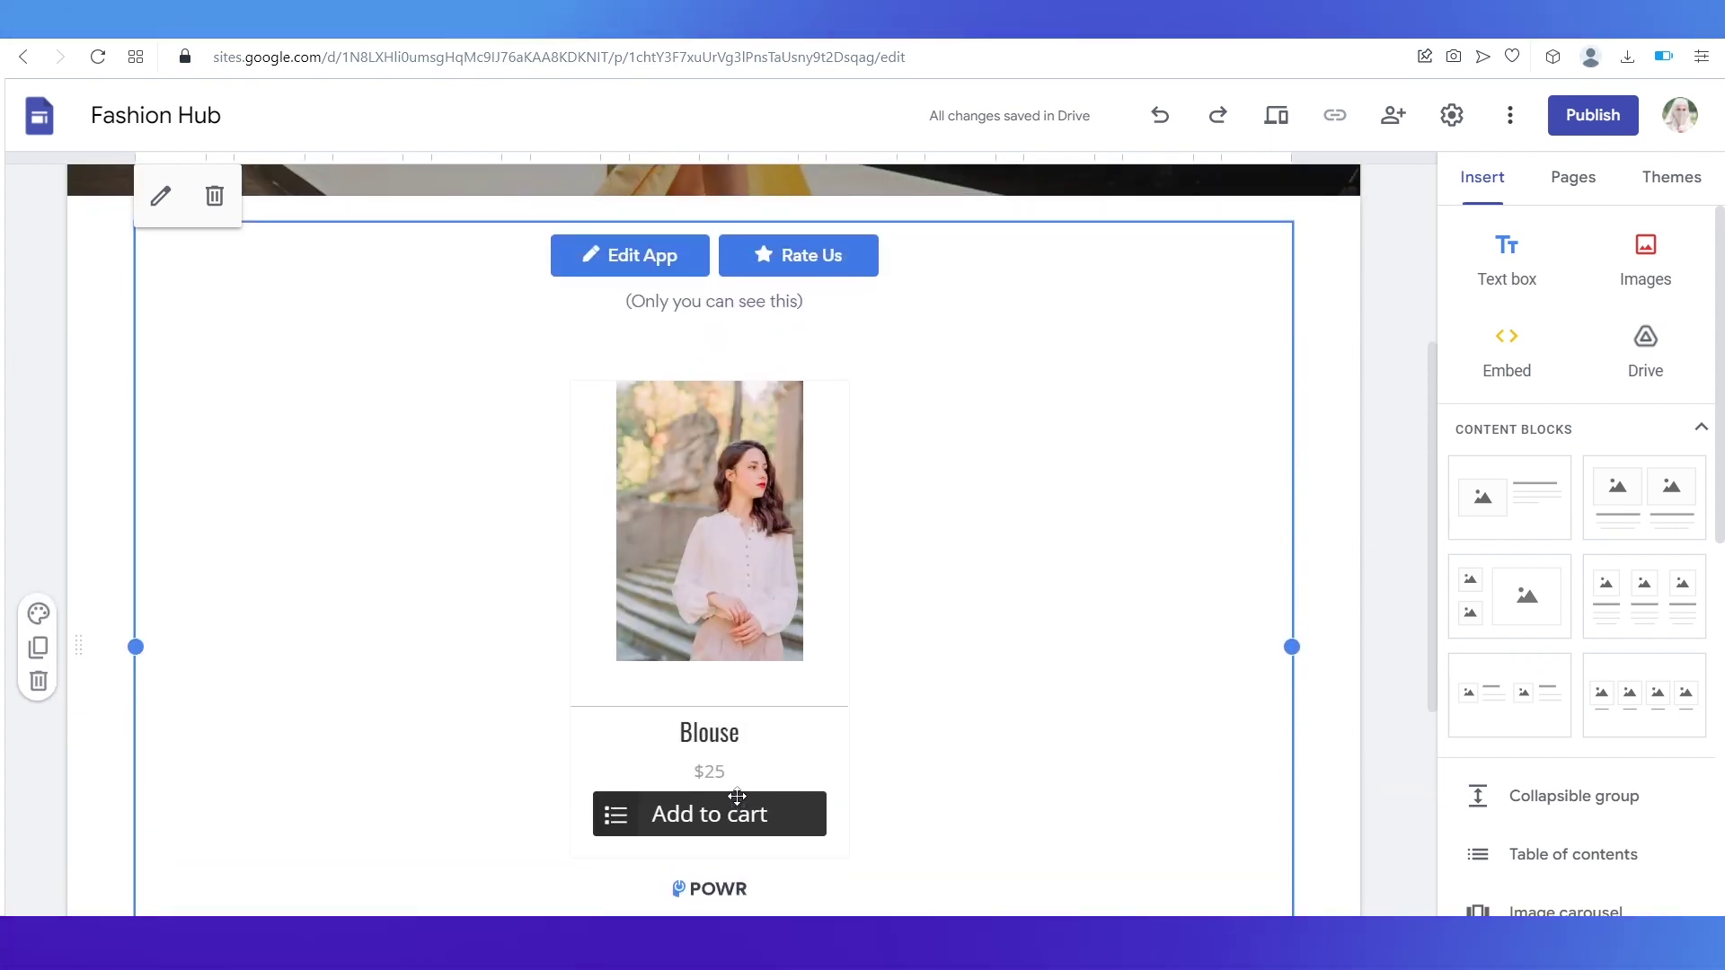
scroll(737, 796, "up", 2)
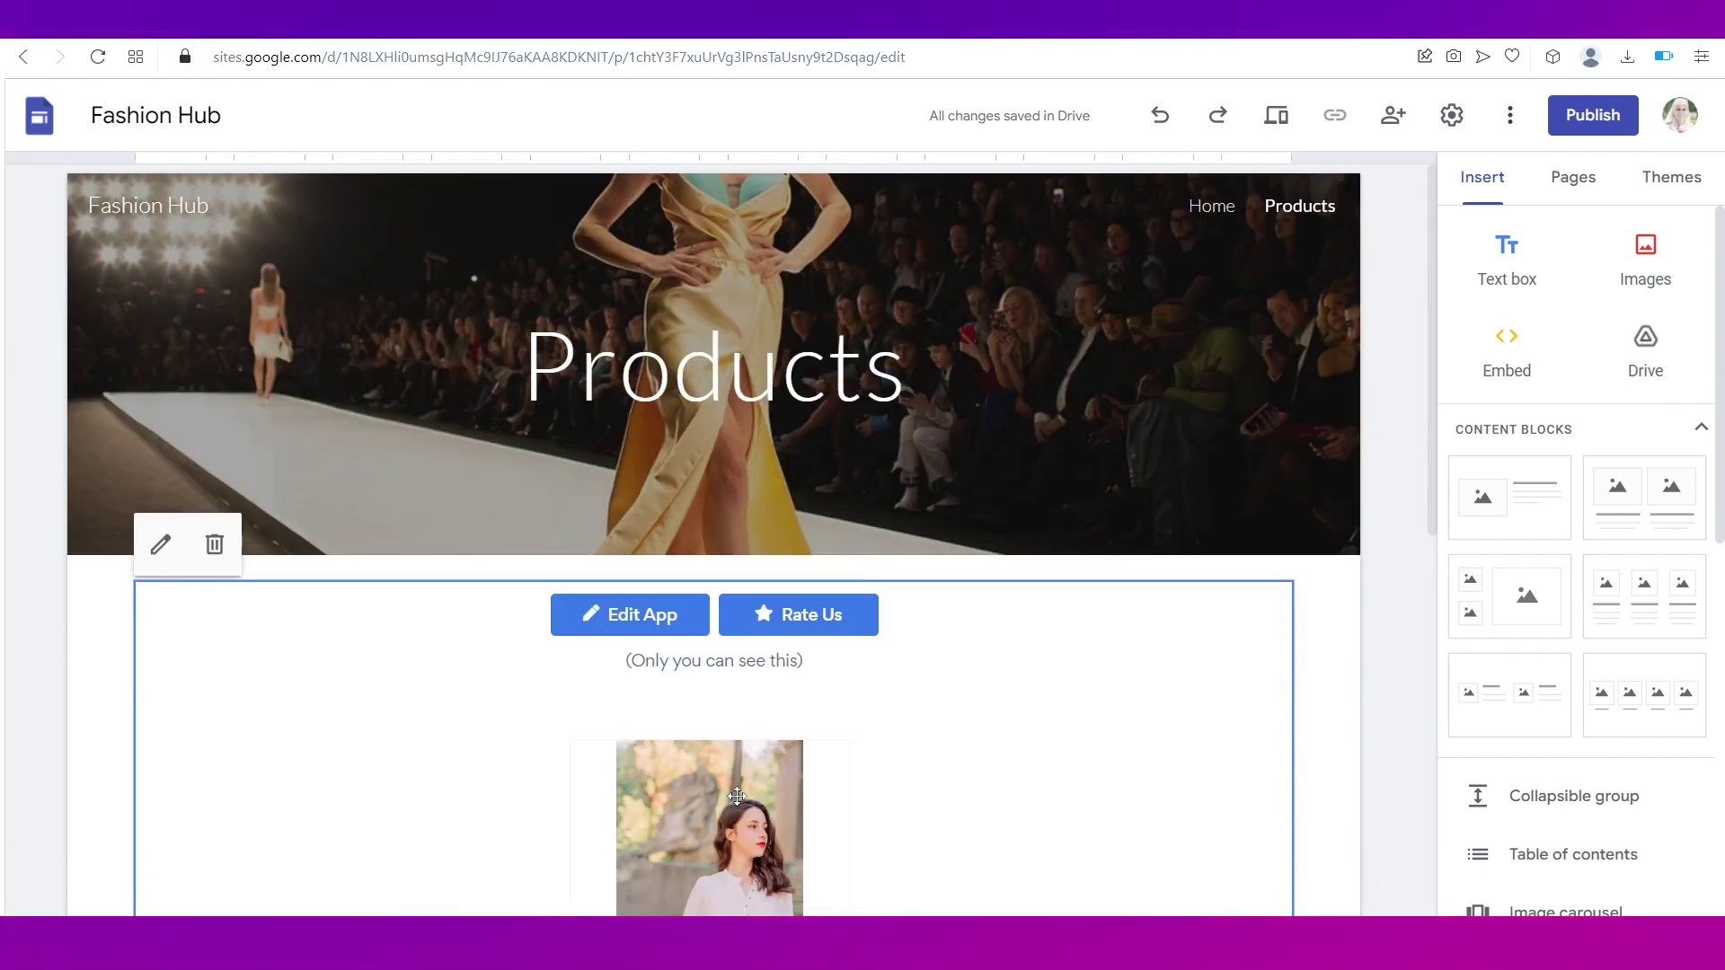
Step: Publish the Fashion Hub site to the web with fashionhub101 as its web address
left_click(1096, 224)
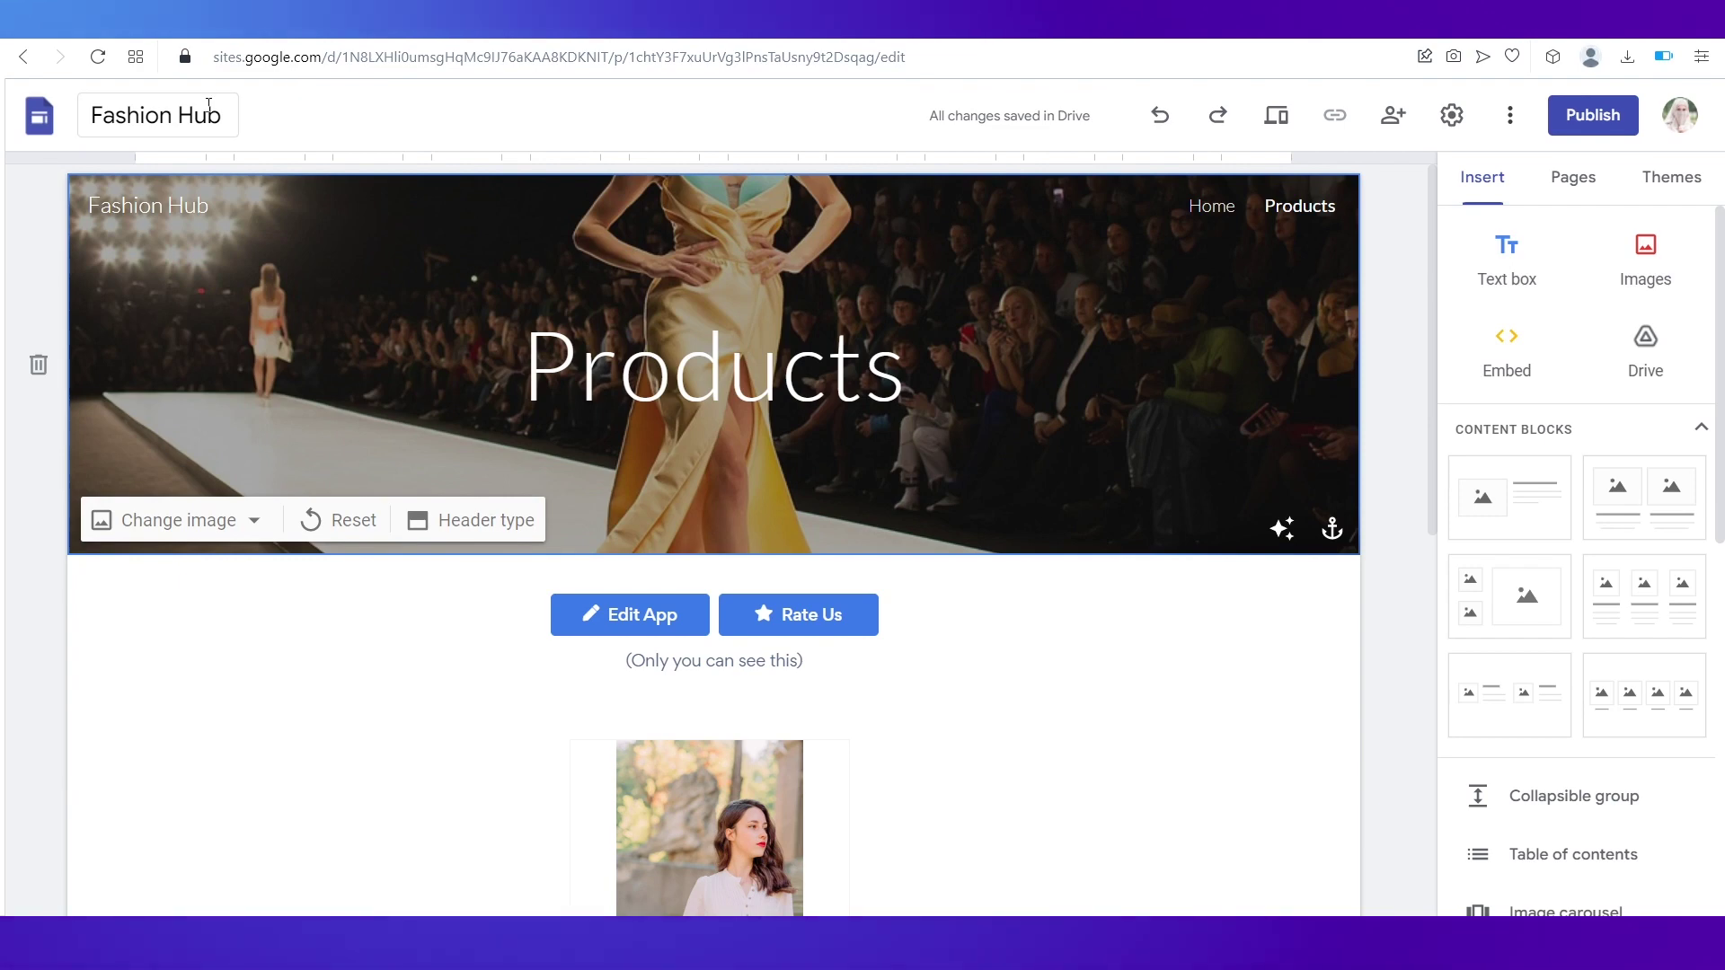
left_click(1596, 117)
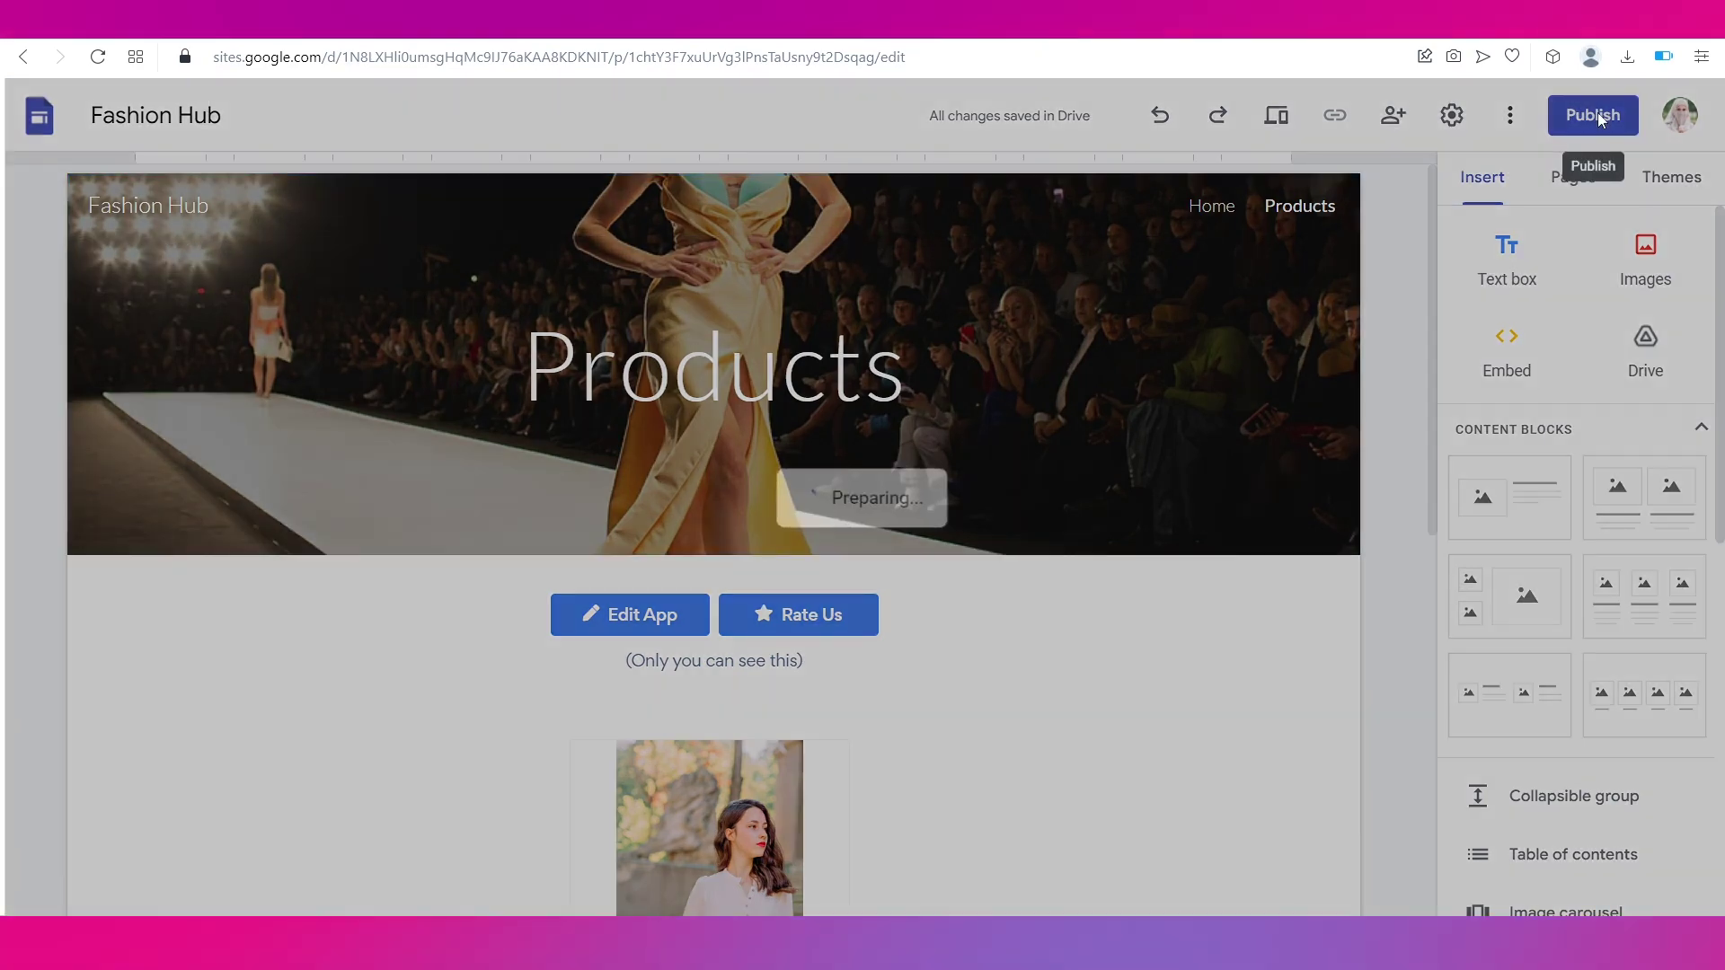
type("fashionhub101")
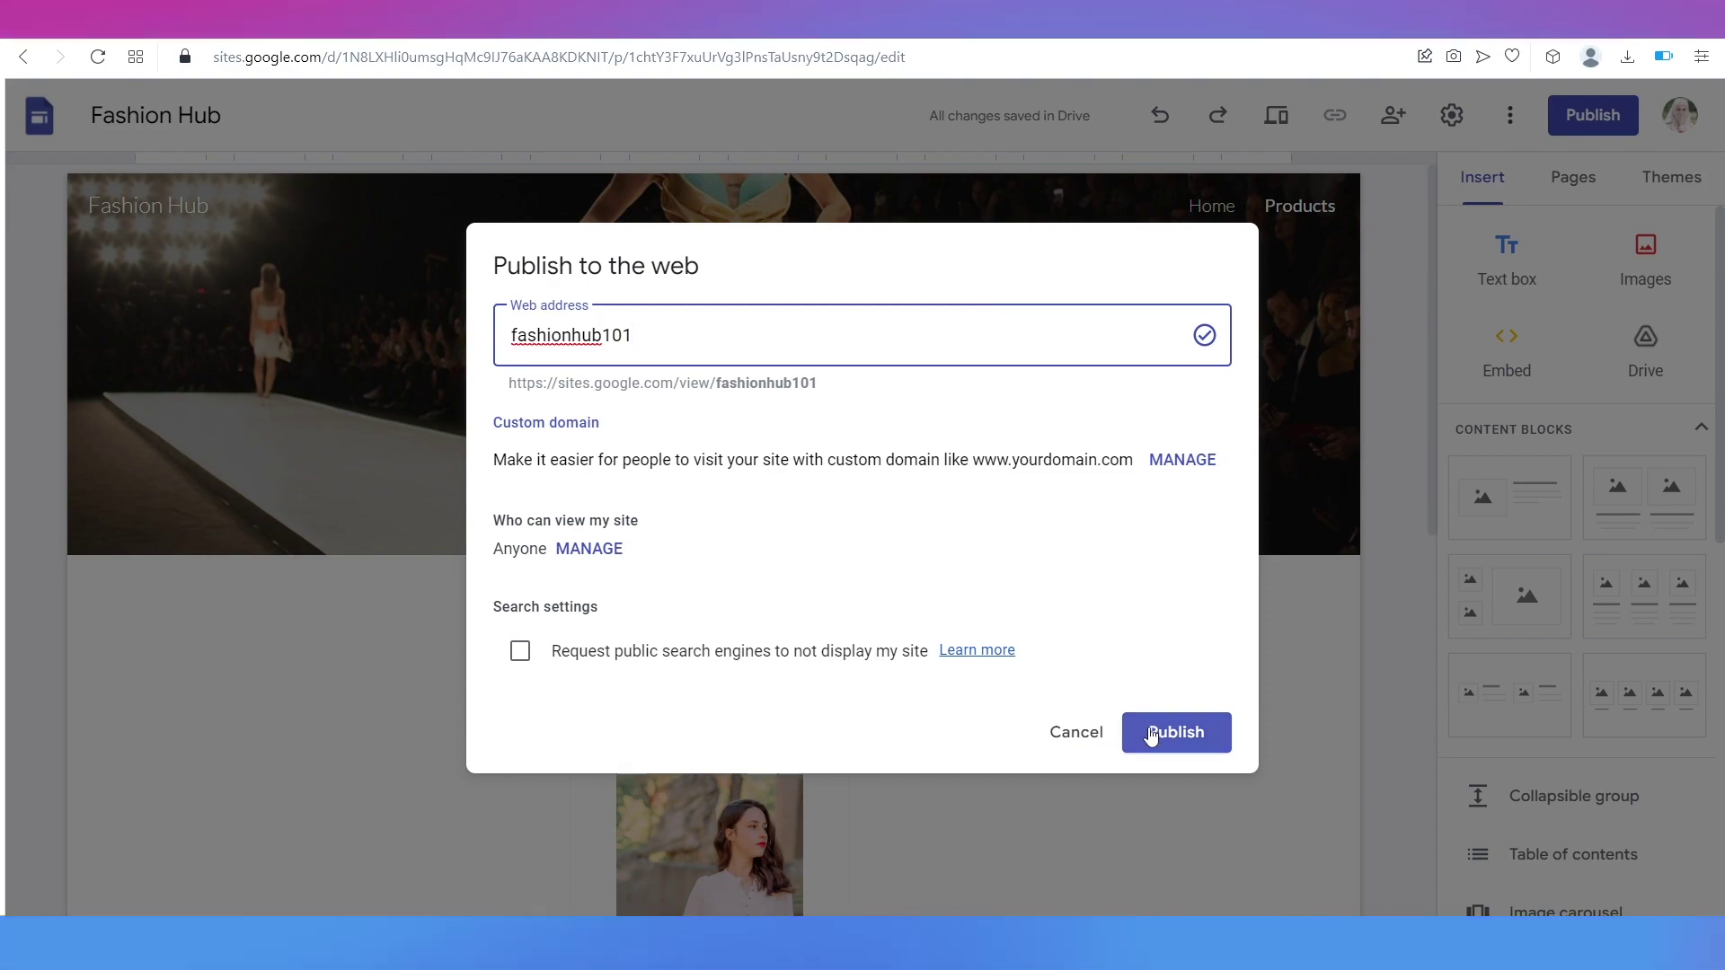
left_click(1152, 732)
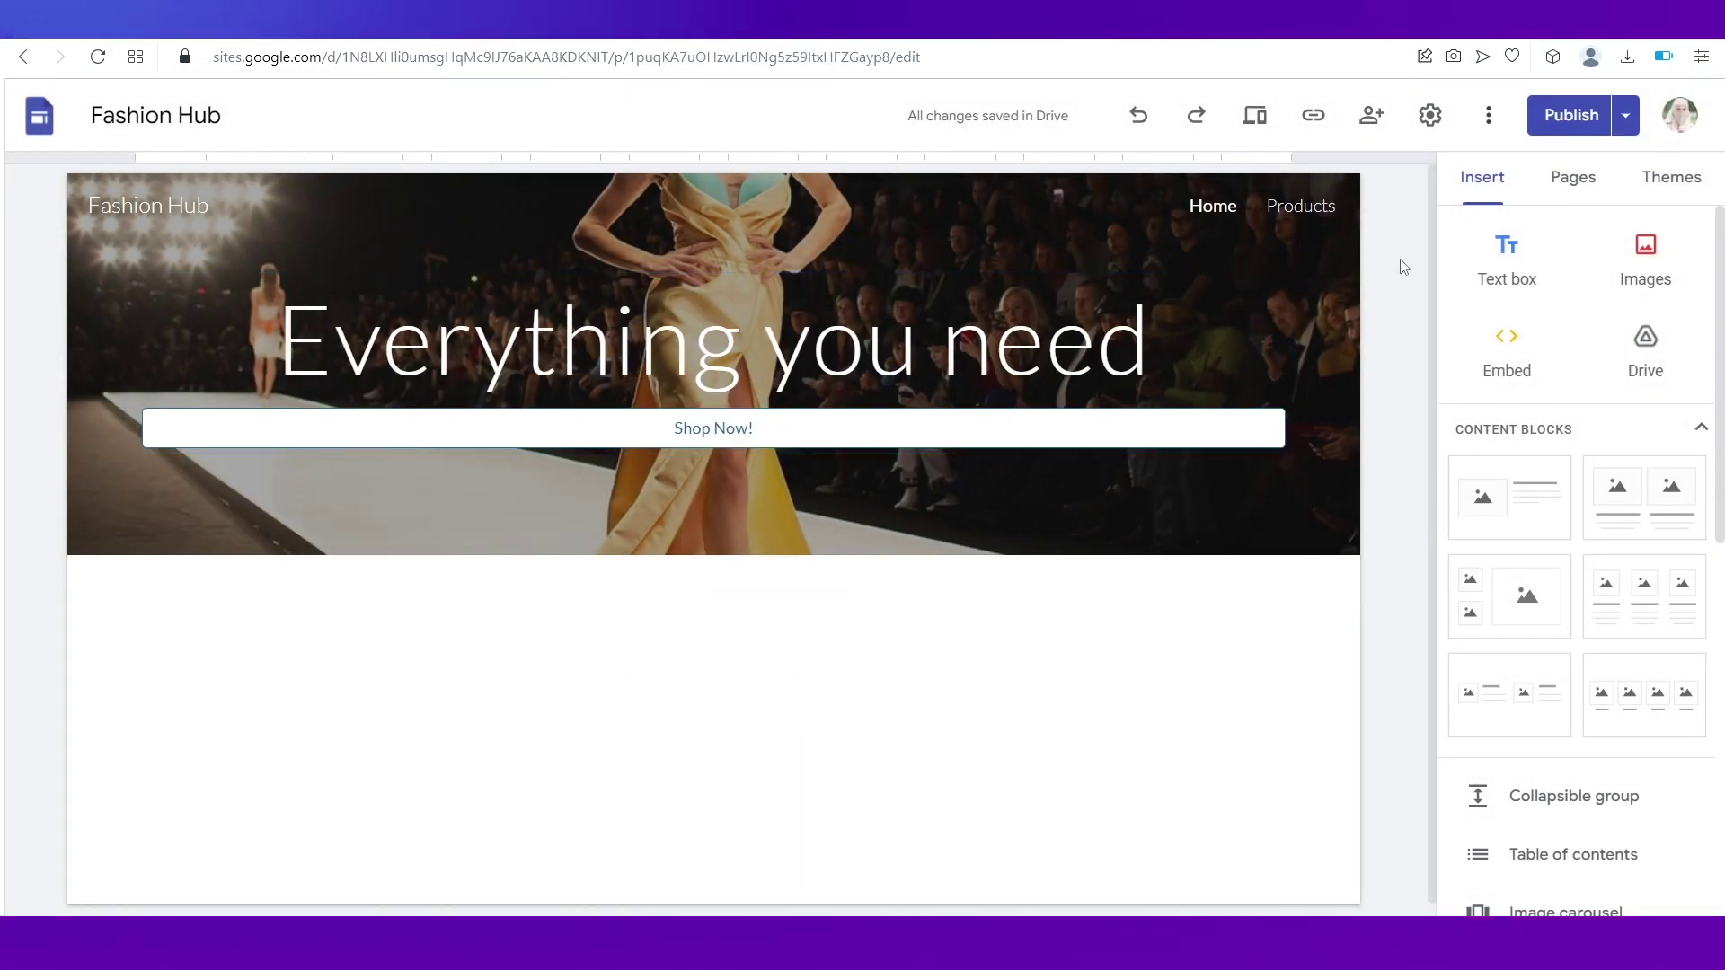
Step: View the published site and follow the home page's Shop Now! link to the Products page
left_click(1628, 117)
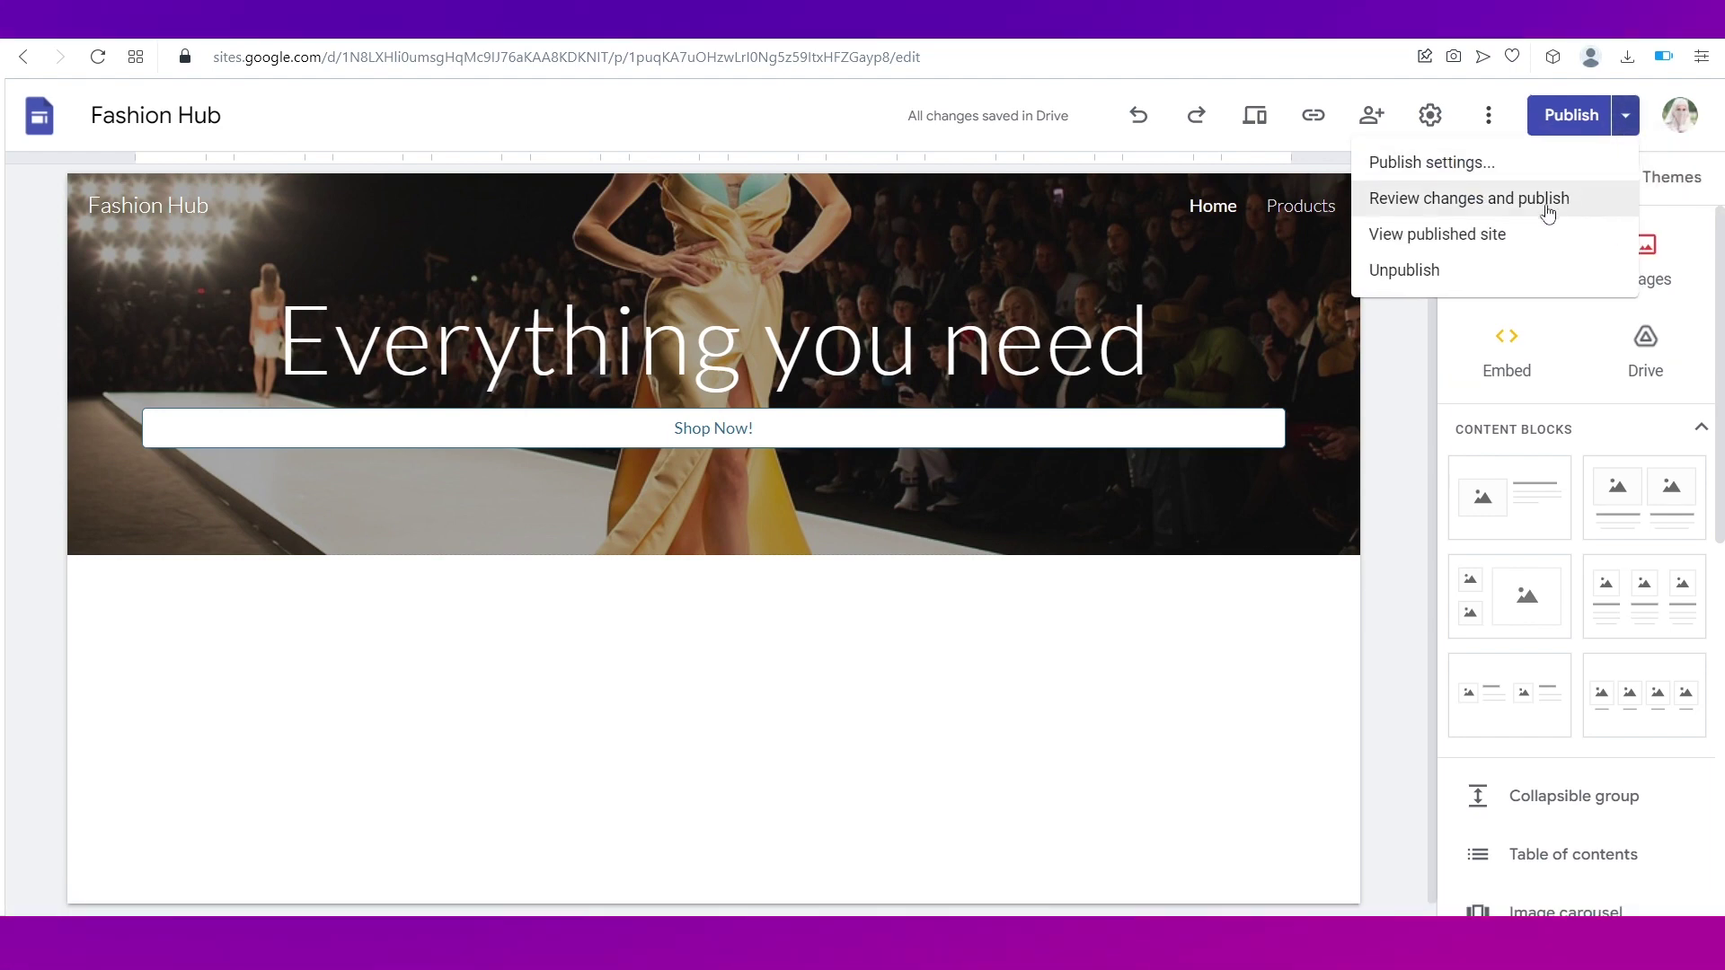
left_click(1436, 235)
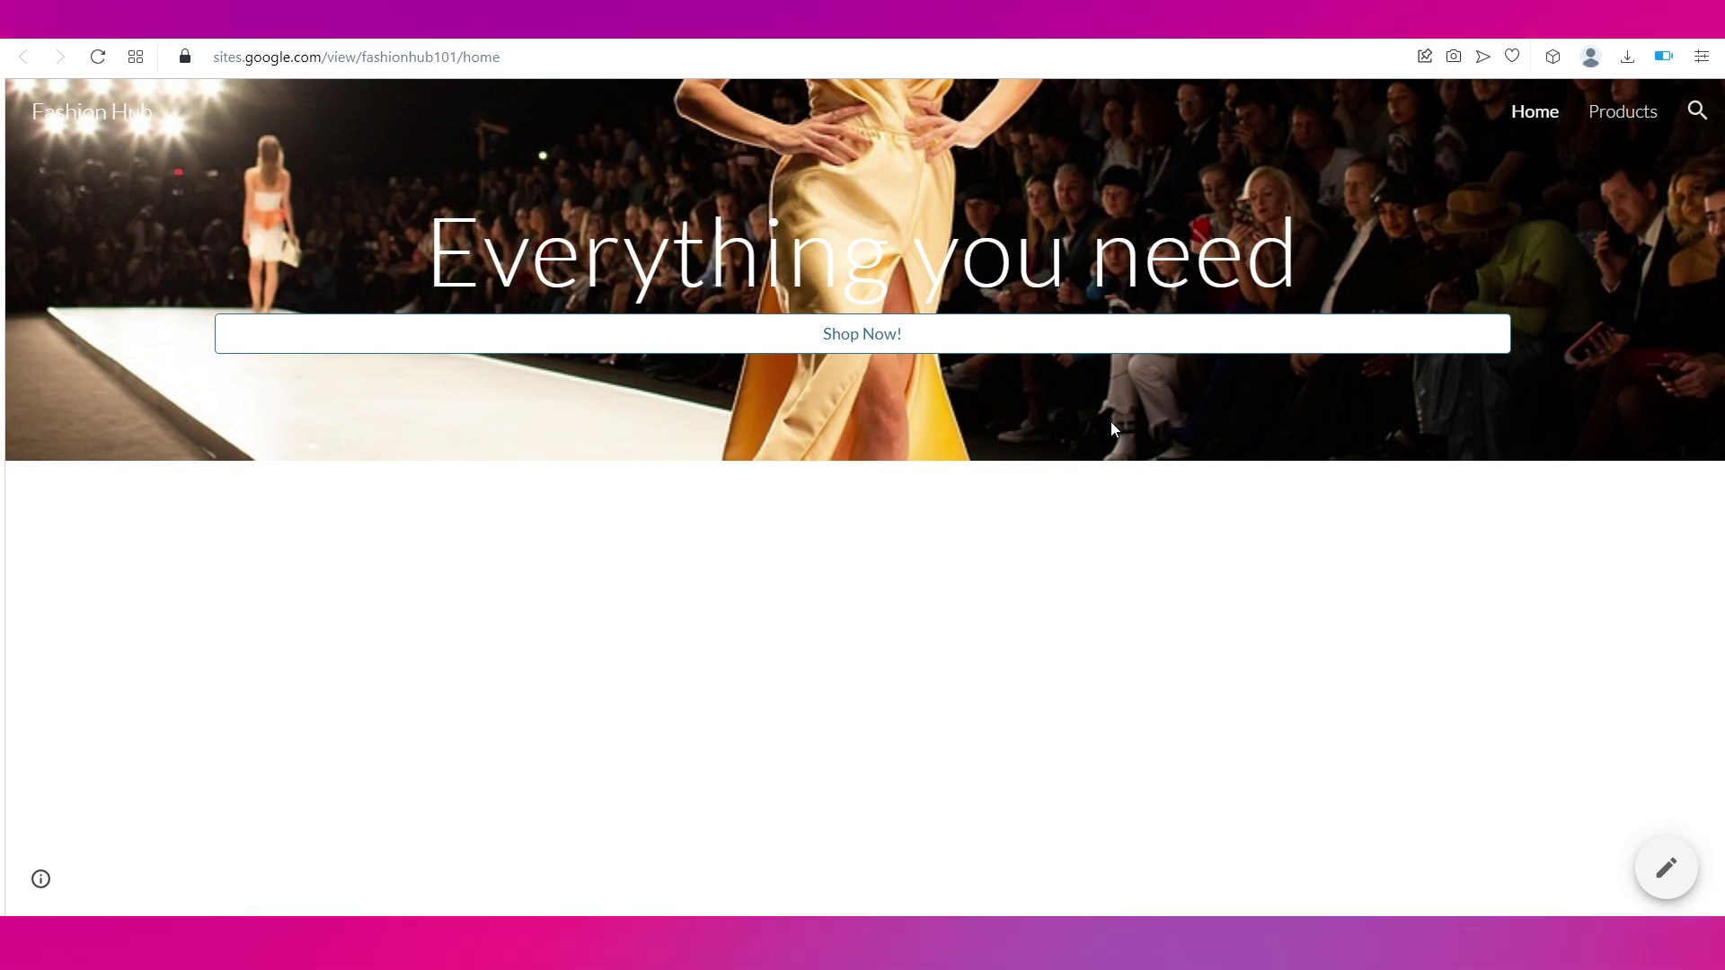
left_click(851, 336)
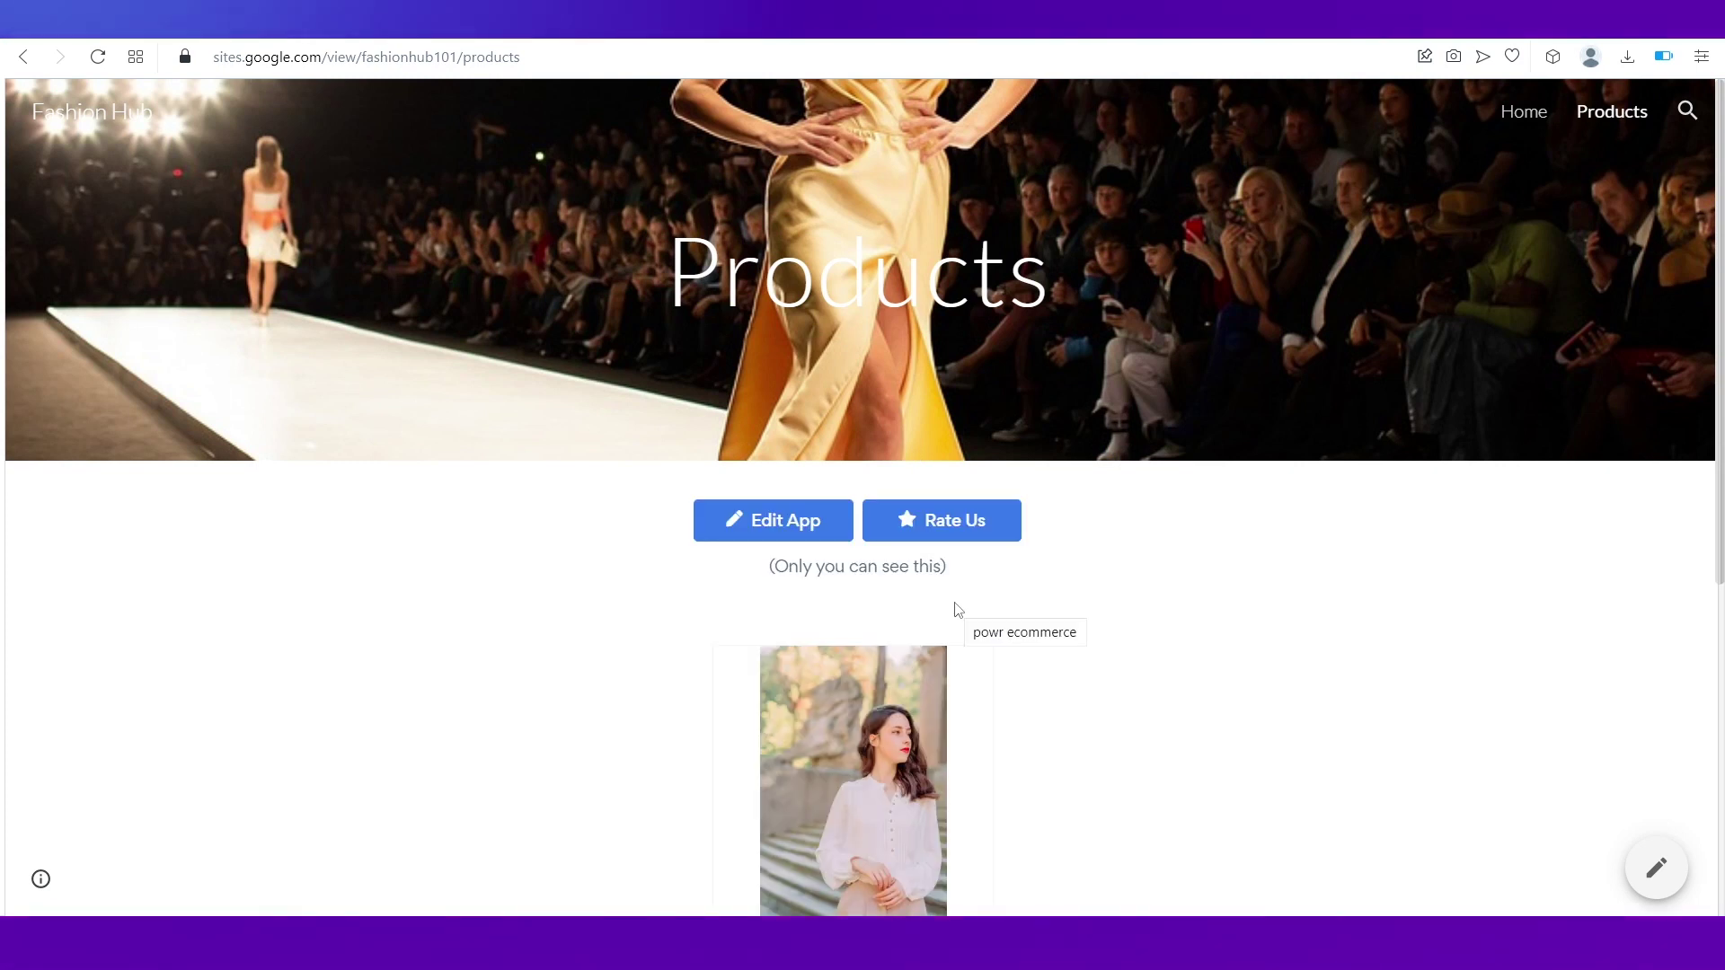
Step: Choose size L (+$5.00) in the Blouse product's options on the published Products page
scroll(954, 610, "down", 4)
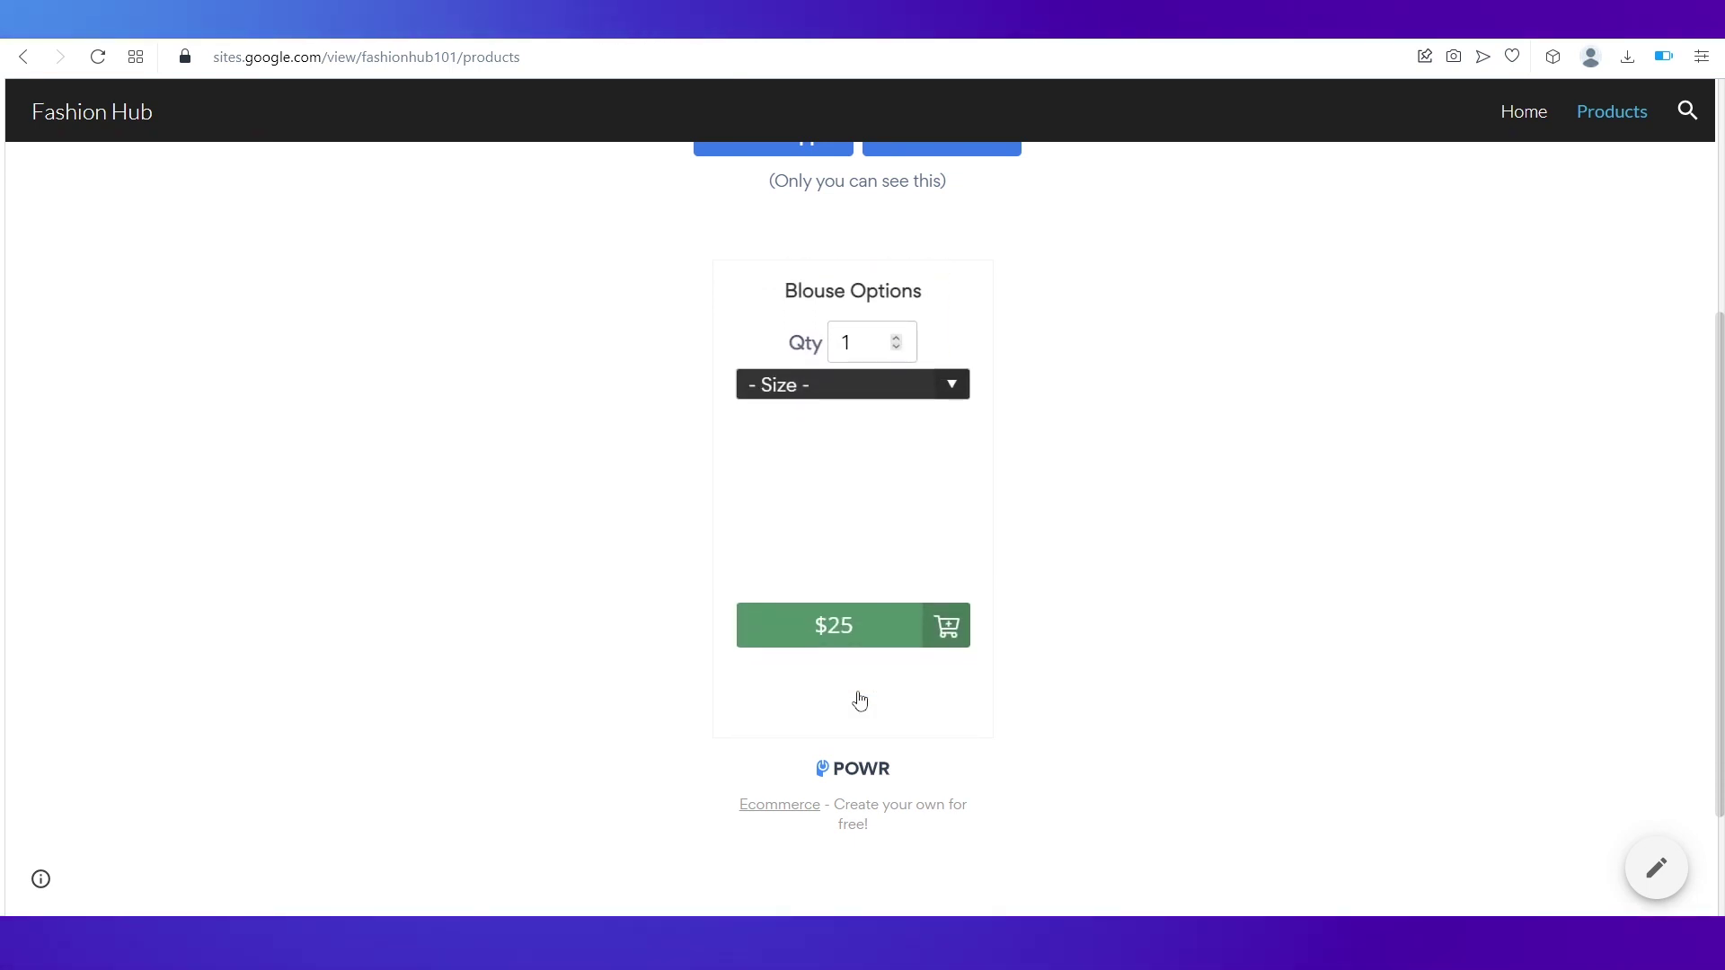
left_click(850, 386)
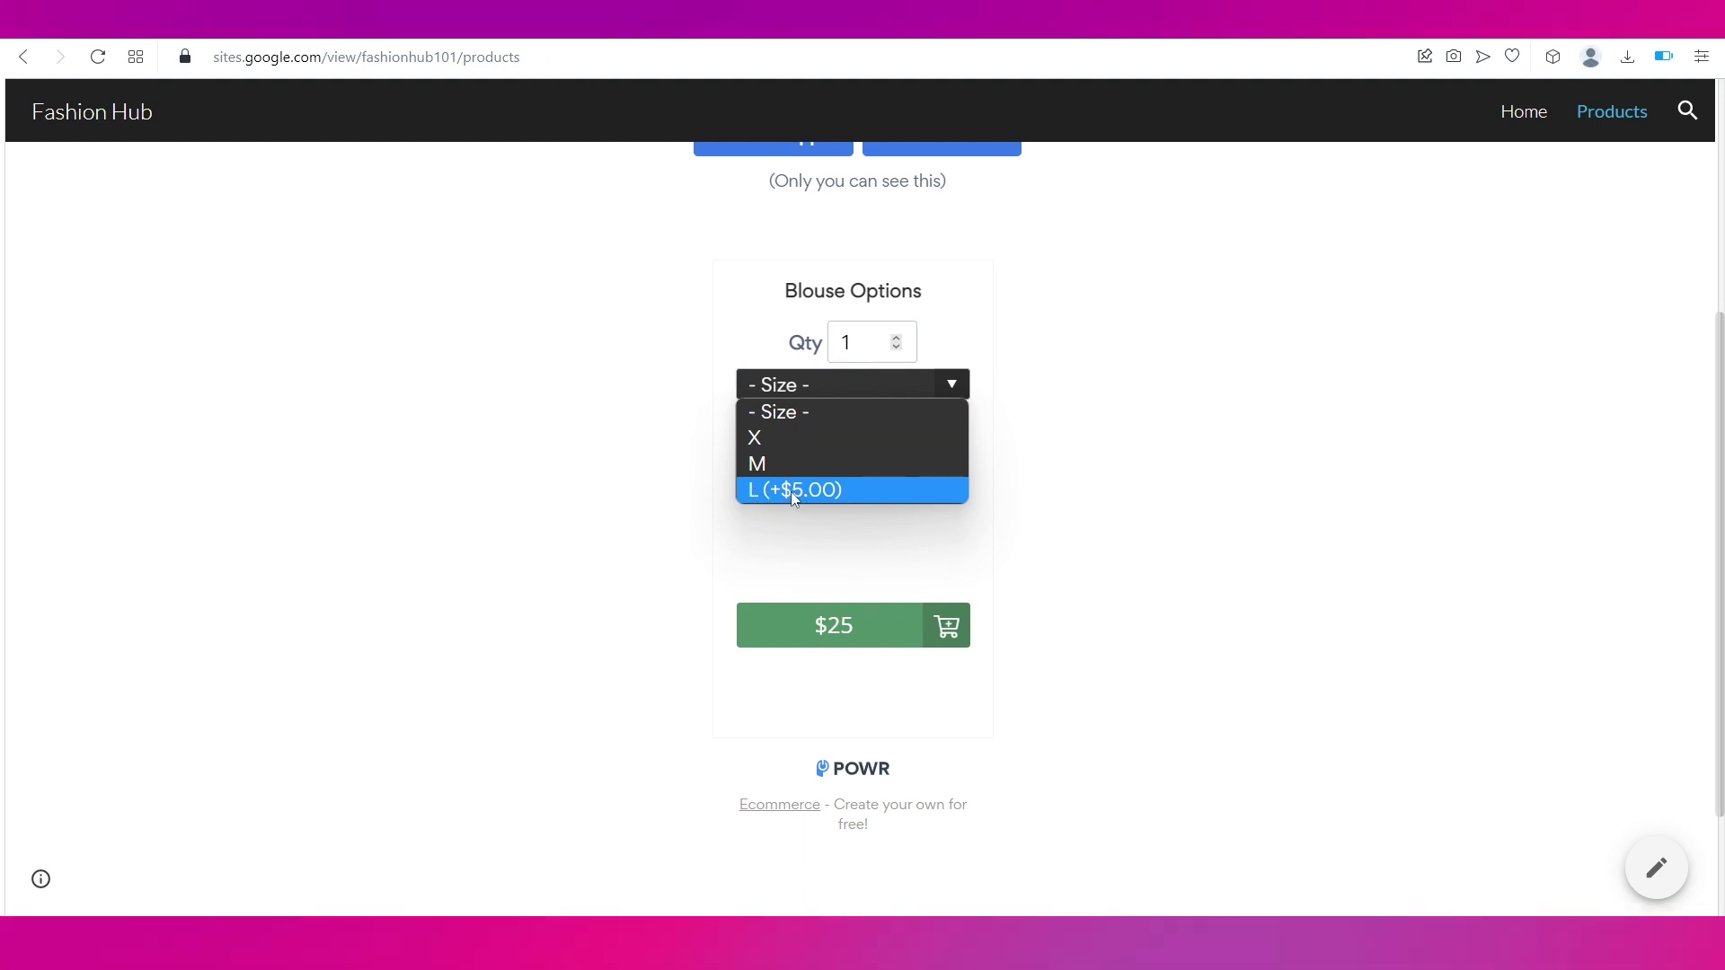
left_click(791, 493)
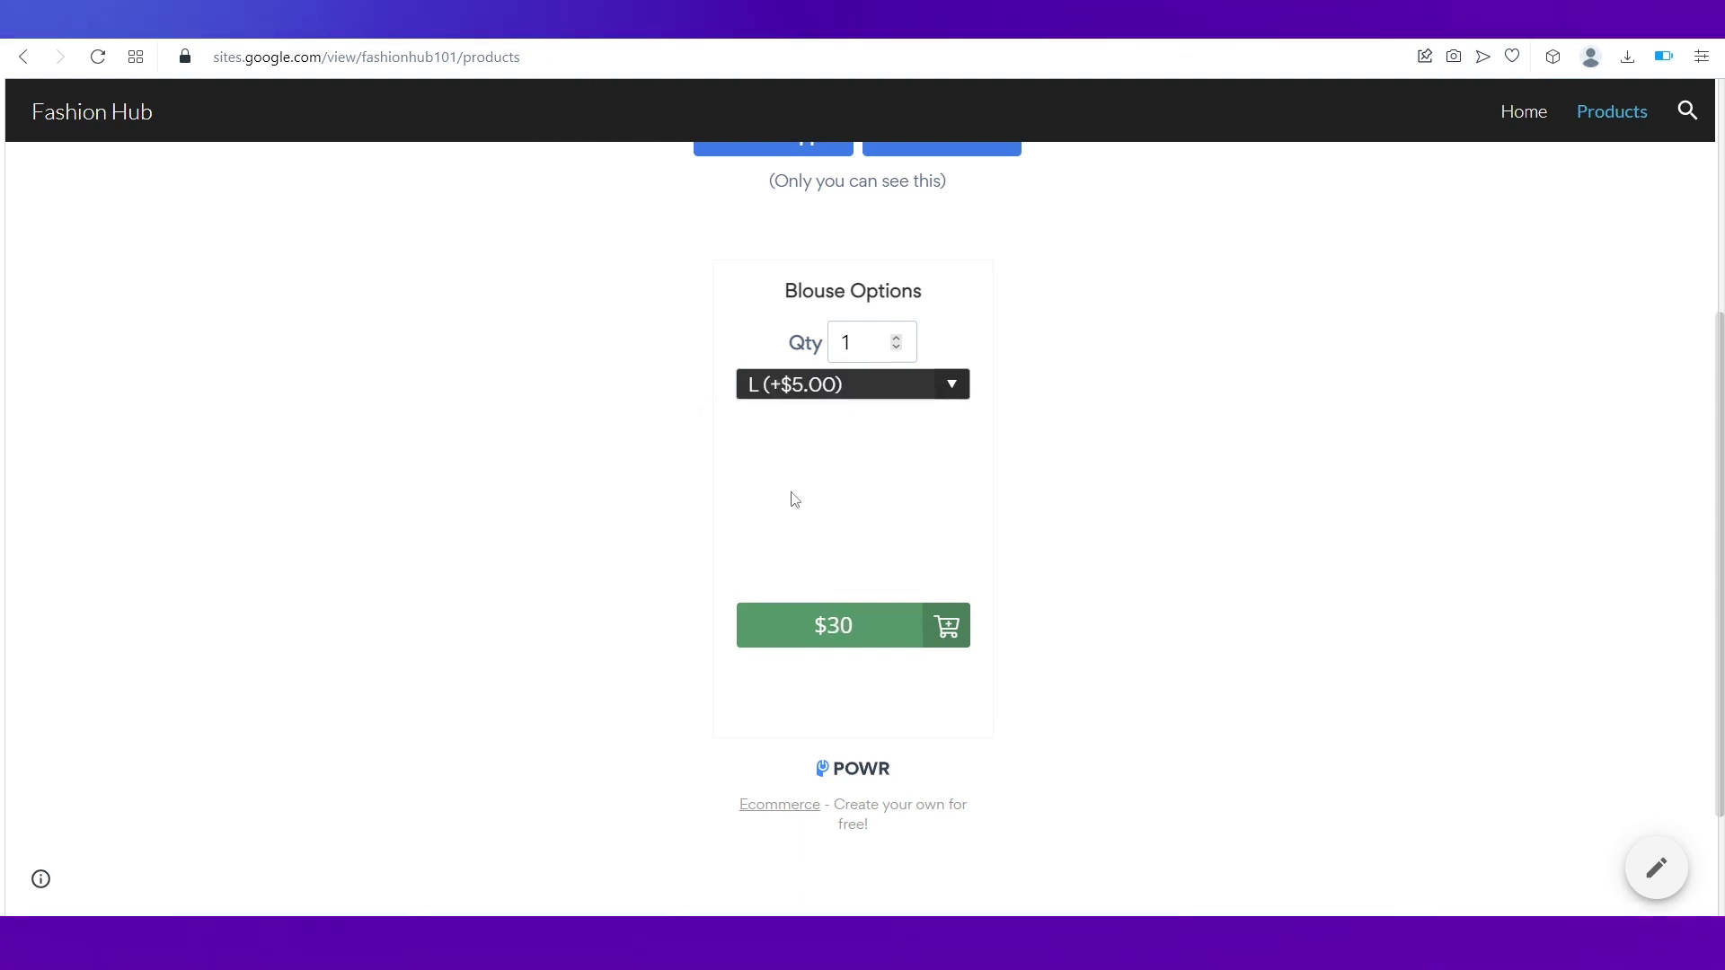